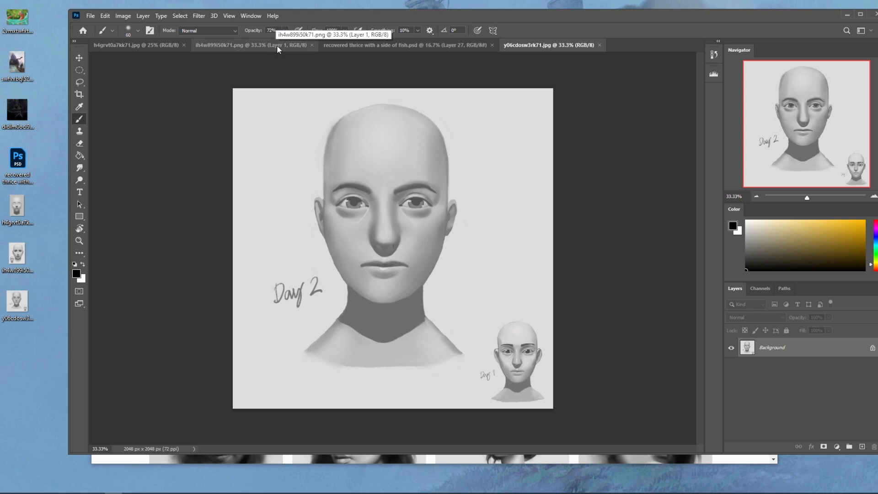
- Examine the layer stack of recovered thrice with a side of fish.psd, enlarging the Layers panel area
left_click(276, 44)
left_click(383, 44)
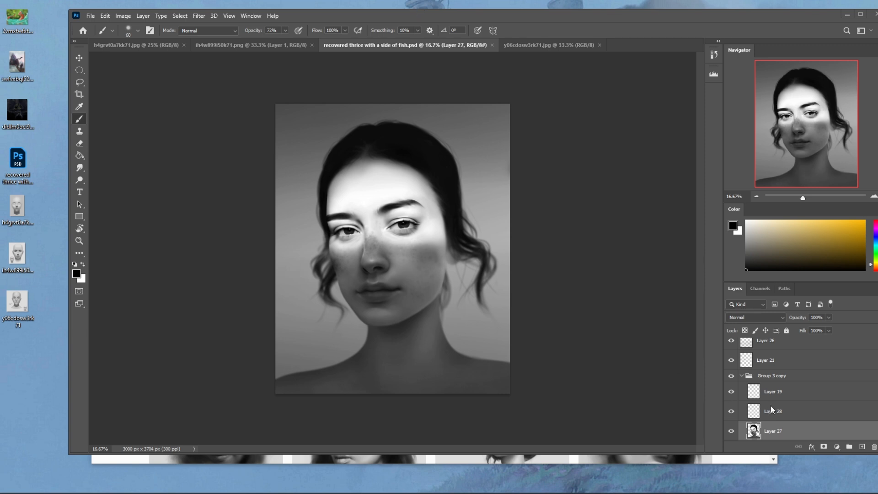
scroll(797, 380, "up", 1)
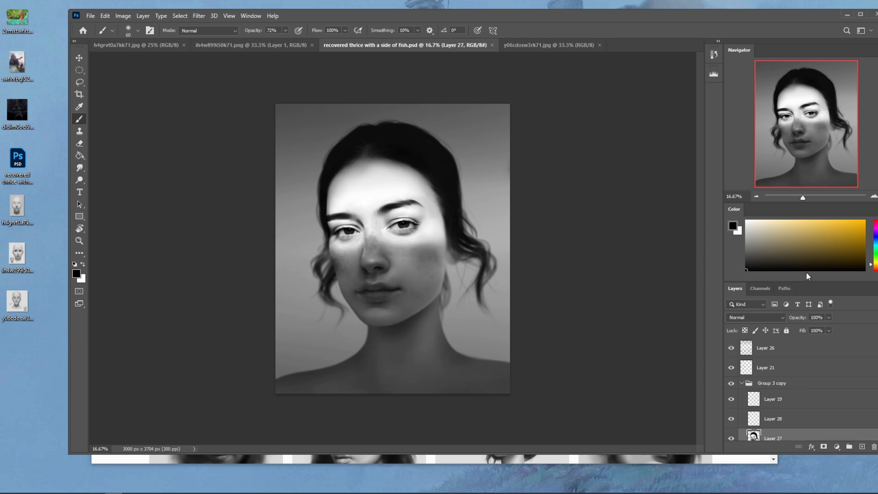
left_click_drag(810, 282, 810, 264)
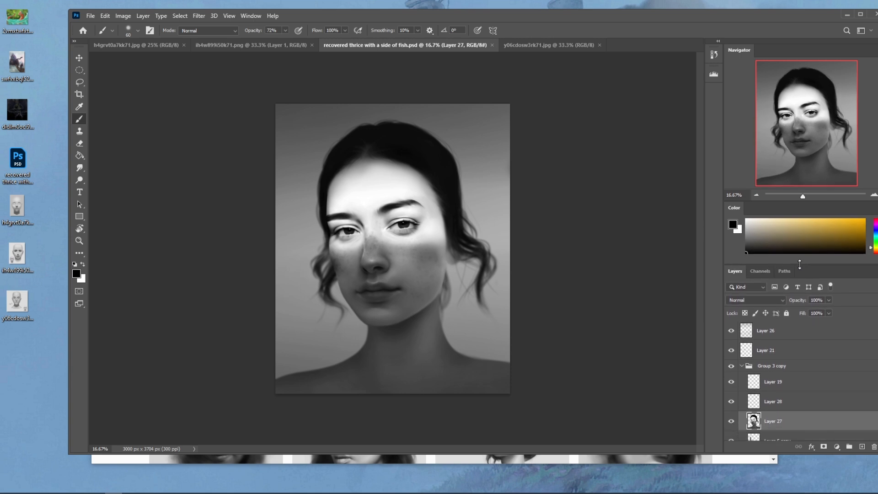
scroll(823, 382, "down", 4)
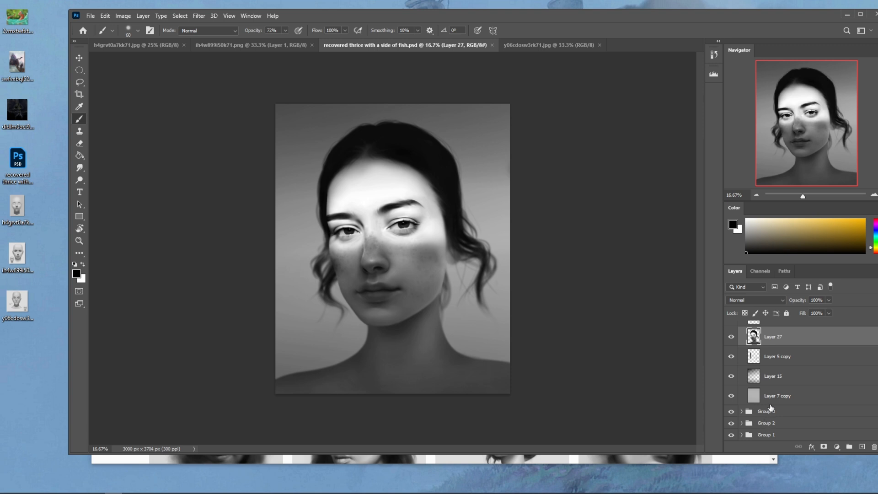
scroll(772, 397, "up", 4)
scroll(772, 397, "up", 1)
- Collapse Group 3 copy and close the recovered thrice with a side of fish.psd document
left_click(742, 365)
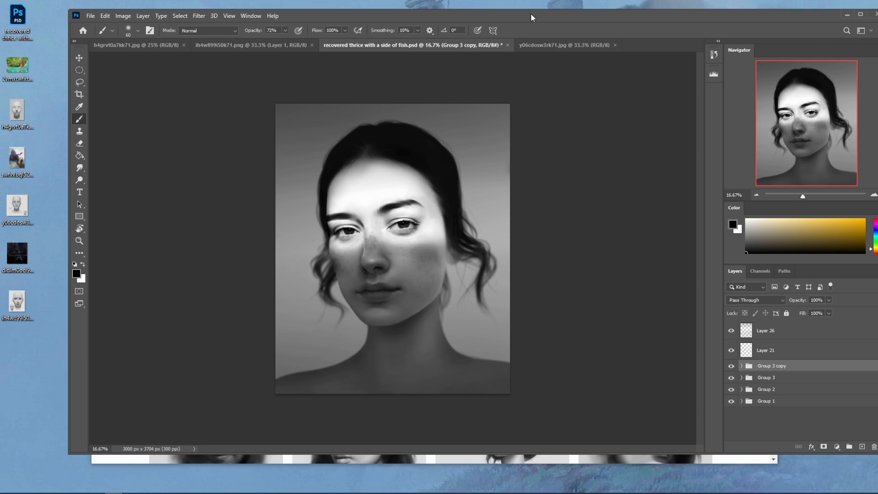
left_click(507, 44)
left_click(436, 181)
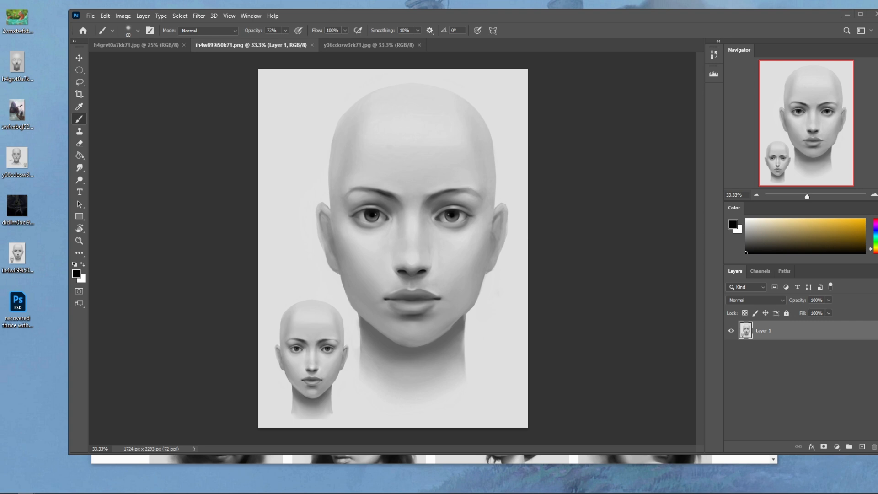
- Switch to the browser and view the r/istebrak Reddit community and the store page on istebrak.com
left_click_drag(877, 125, 374, 39)
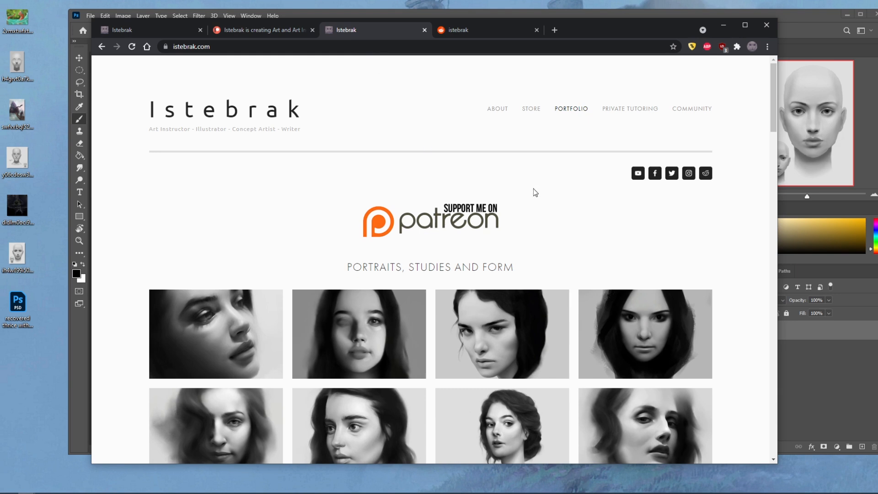
left_click(705, 173)
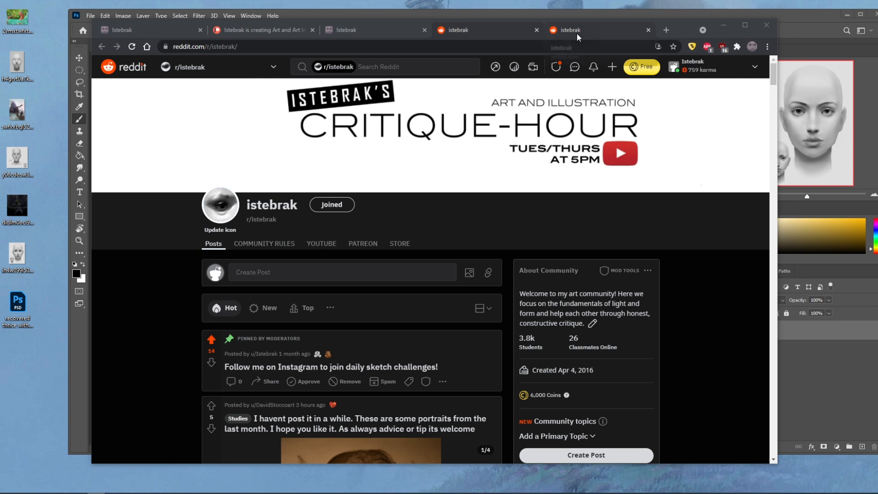
left_click(376, 27)
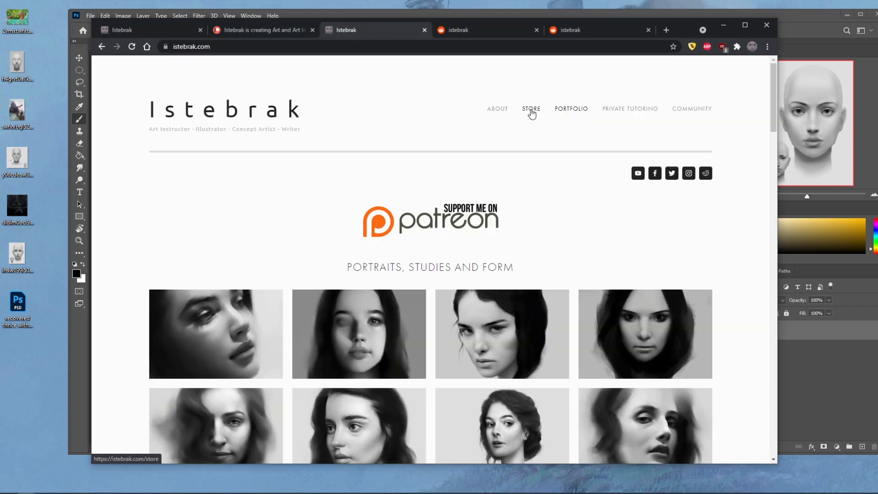
left_click(531, 111)
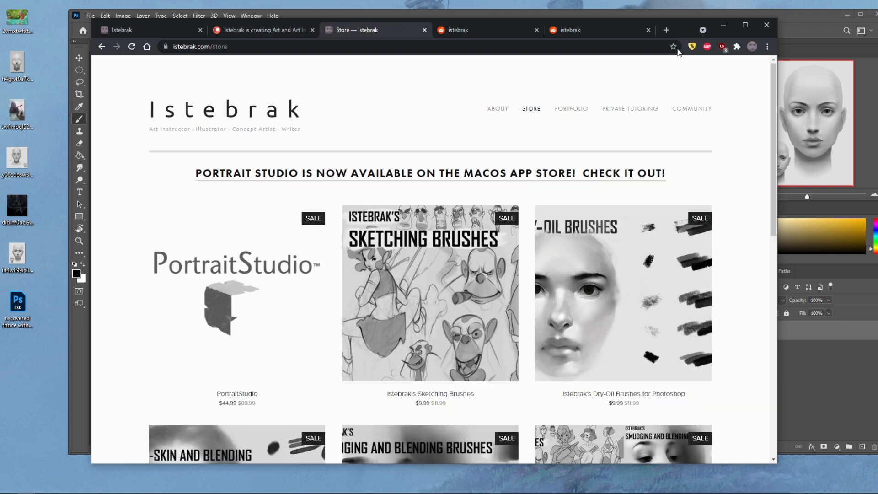
- Switch back to Photoshop and compare the three open portrait head documents
left_click(675, 4)
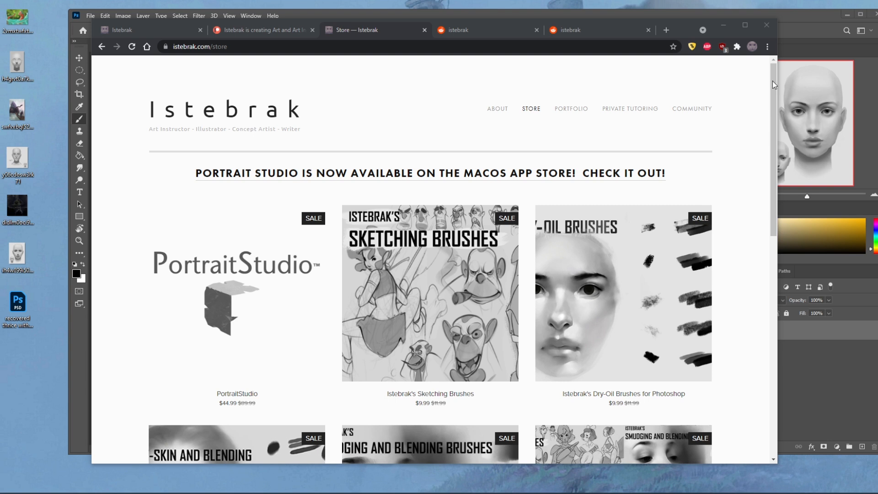
left_click(787, 17)
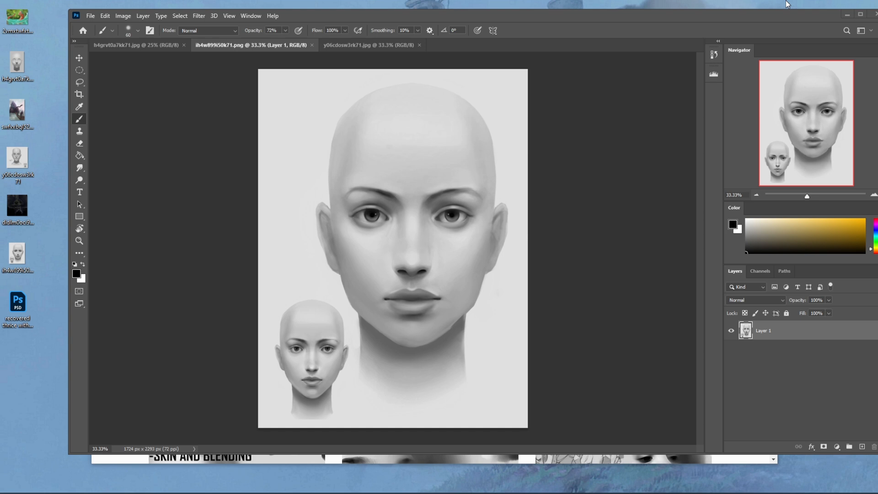
left_click(137, 46)
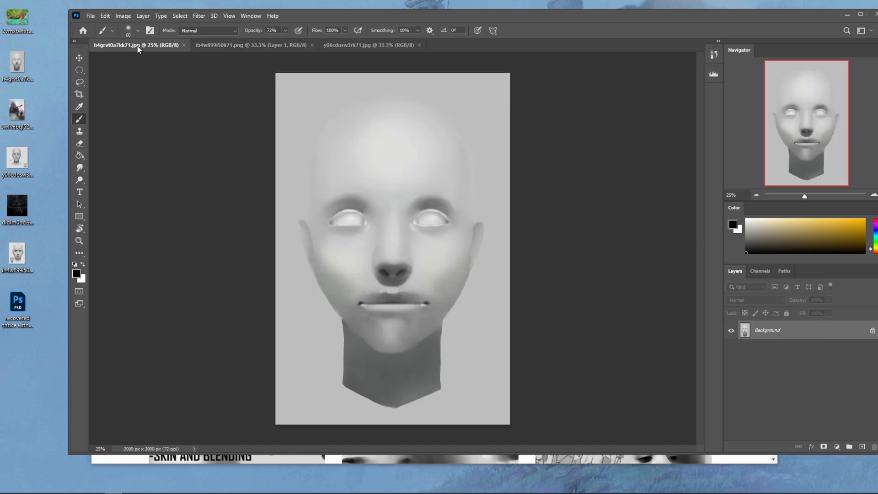
left_click(243, 43)
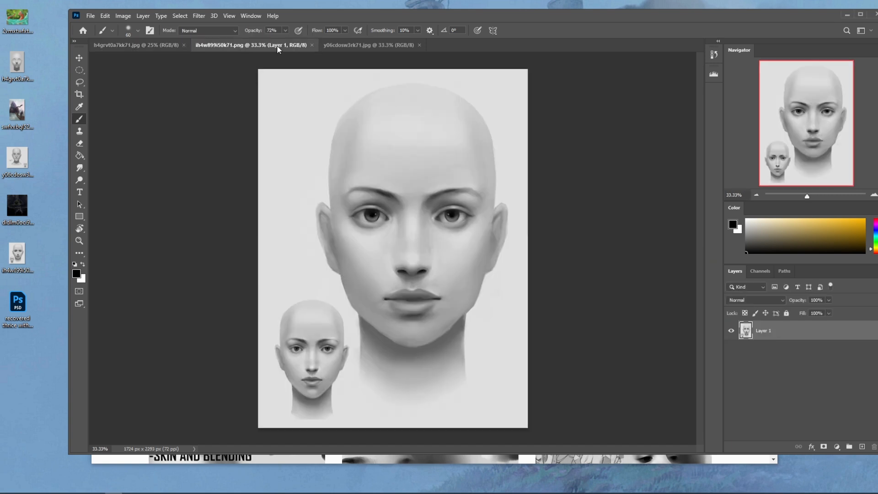
left_click(341, 49)
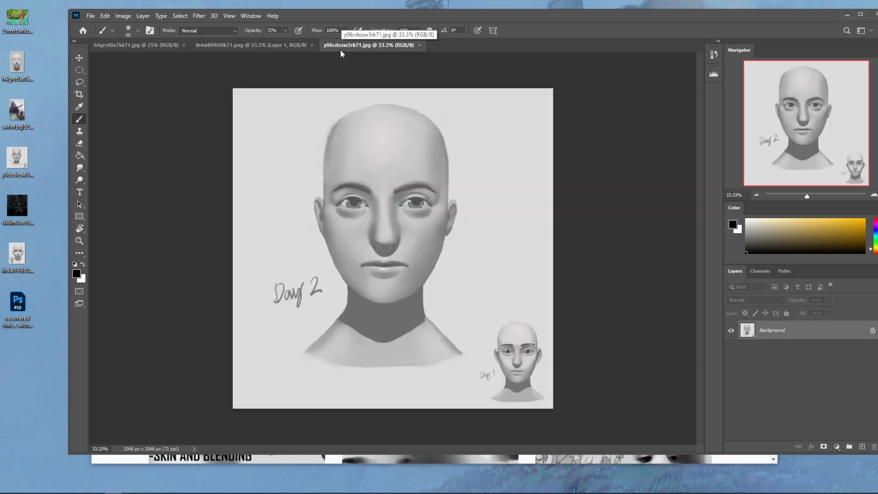
left_click(133, 45)
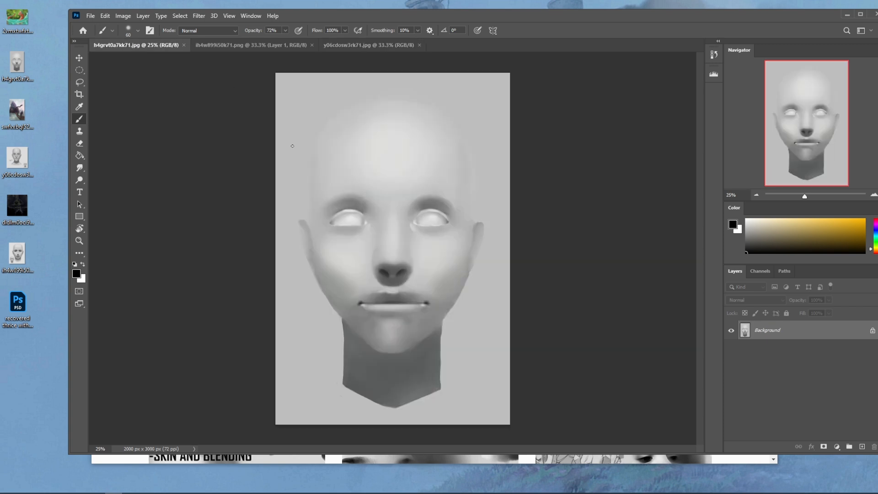
left_click(275, 44)
left_click(354, 45)
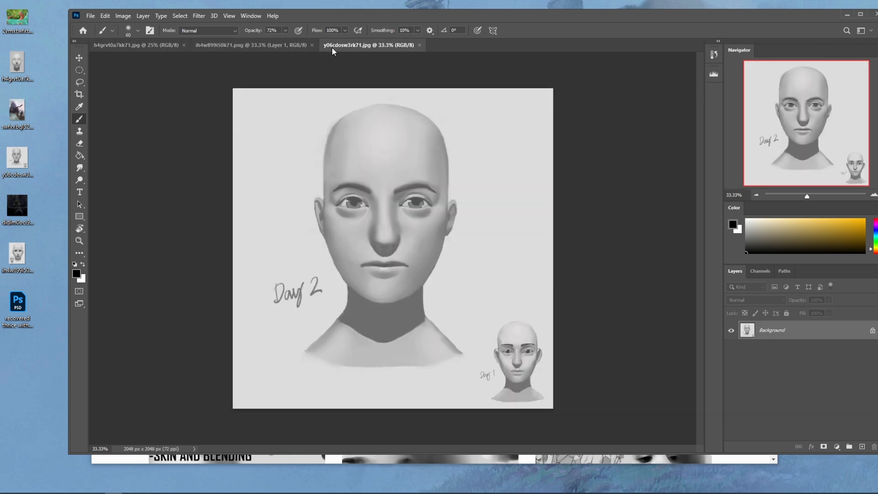
- Reorder the documents so ih4w899i50k71.png follows y06cdosw3rk71.jpg, and bring up h4grvt0a7kk71.jpg
left_click_drag(229, 46, 358, 45)
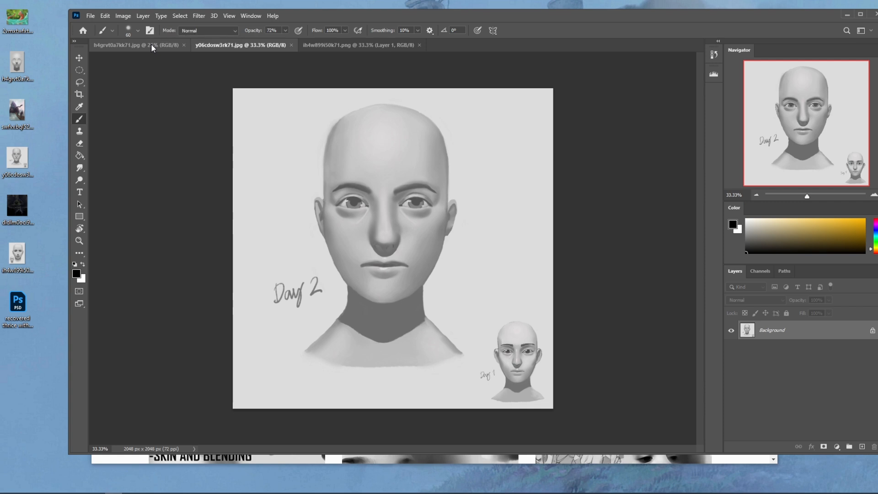
left_click(151, 45)
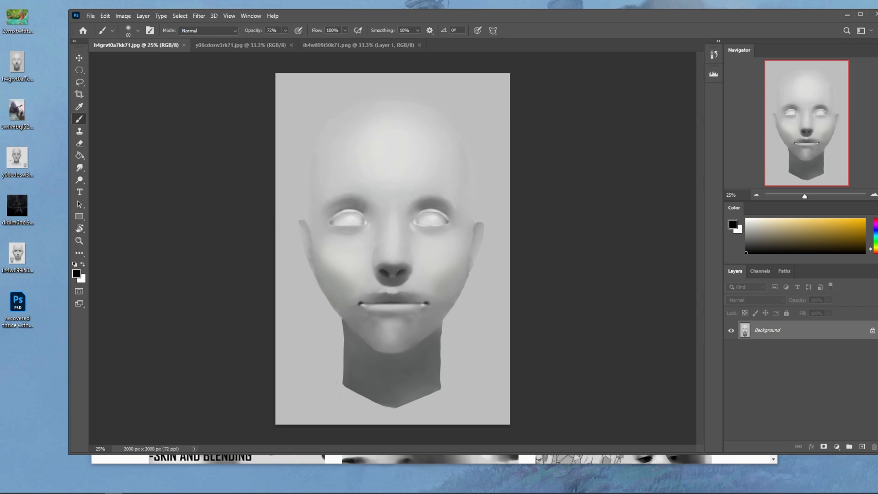
- Switch to the XP-Pen tablet settings, reset the Deco Pro Medium's work area to default, and close the settings
left_click(793, 493)
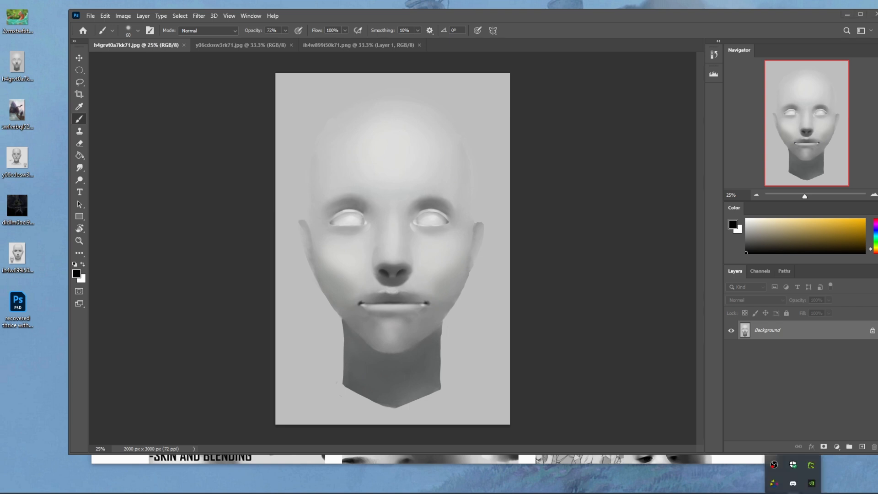
left_click(773, 483)
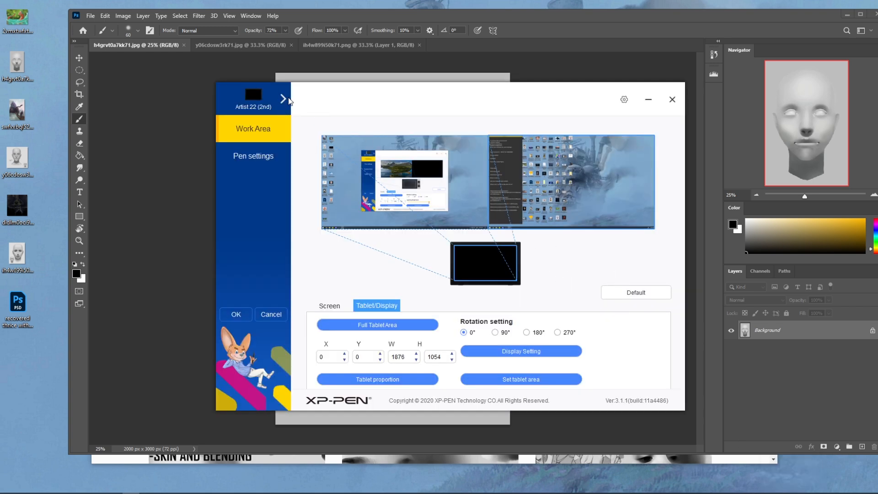
left_click(283, 98)
left_click(634, 294)
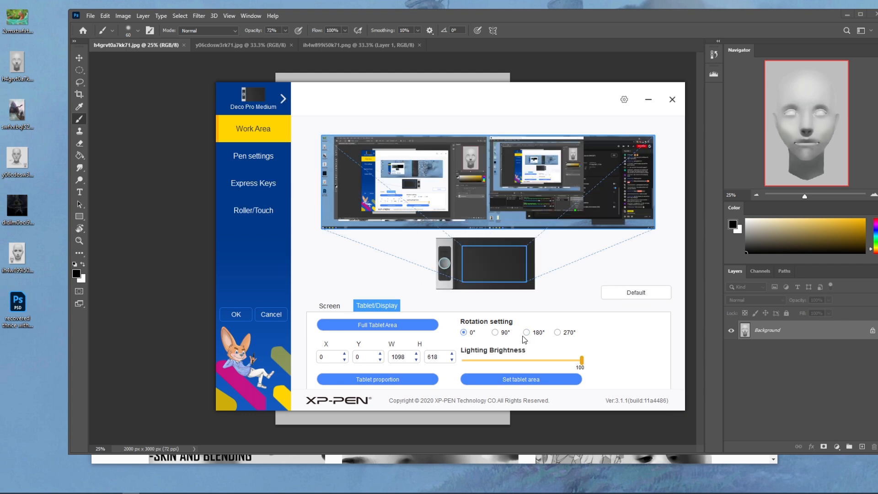
left_click(672, 99)
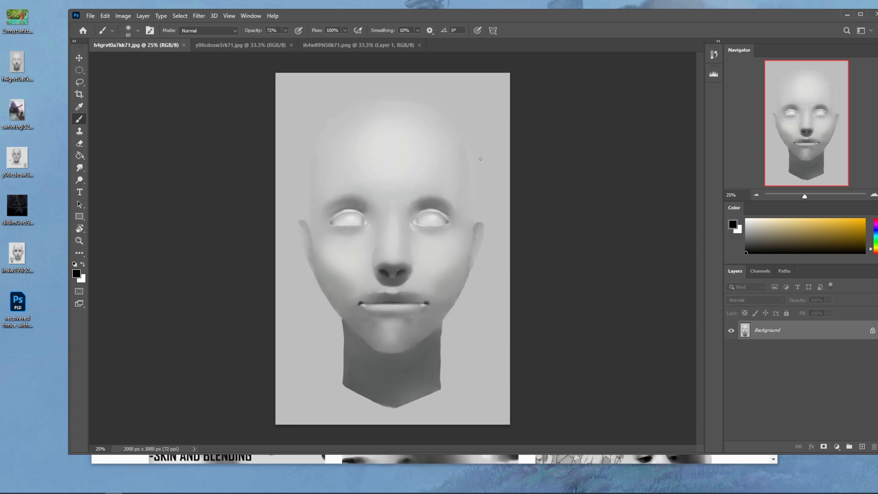
- Make an elliptical selection around the cranium, from the top of the head to just below the eyes
left_click(85, 71)
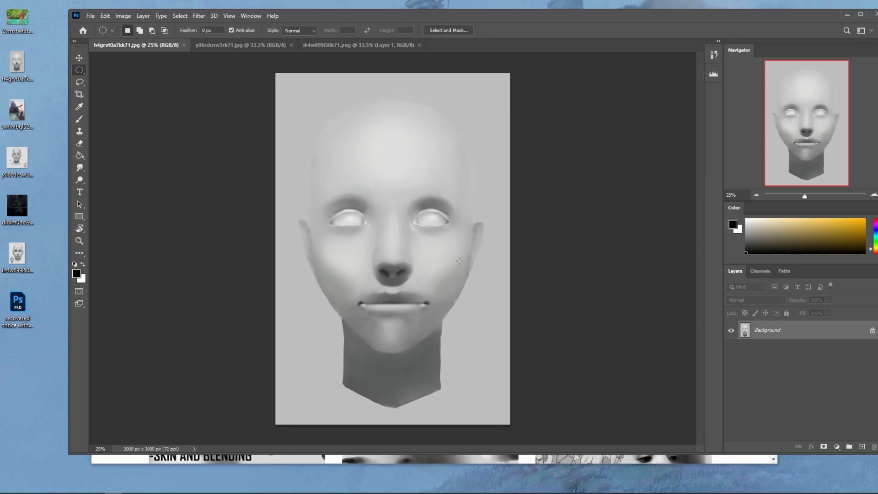
left_click_drag(470, 239, 307, 88)
right_click(81, 71)
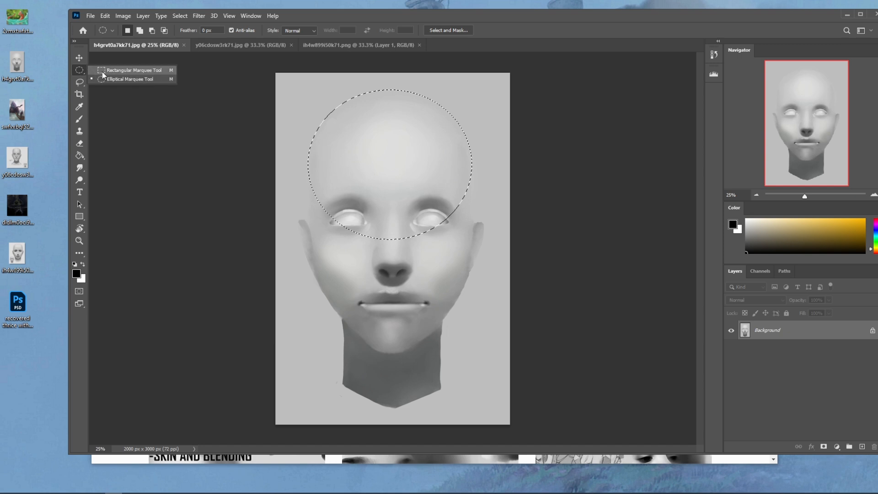
left_click(94, 73)
- Extend the selection with the Lasso tool down both sides of the face to cheek level
left_click(82, 83)
key("shift")
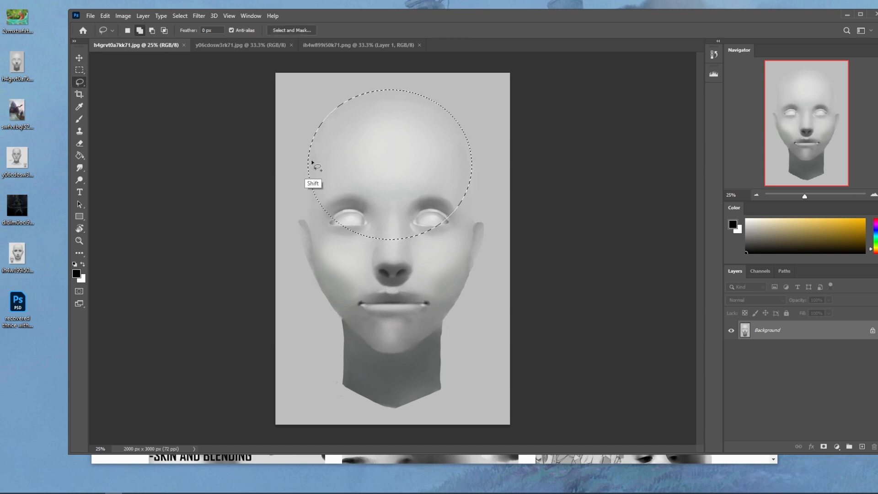
left_click_drag(309, 215, 437, 217)
key("alt")
left_click_drag(306, 225, 328, 327)
key("shift")
mouse_move(470, 147)
left_mouse_down()
mouse_move(467, 260)
mouse_move(428, 235)
left_mouse_up()
- Refine the lasso selection at the temples, trimming the right edge and adding along the left edge
key("alt")
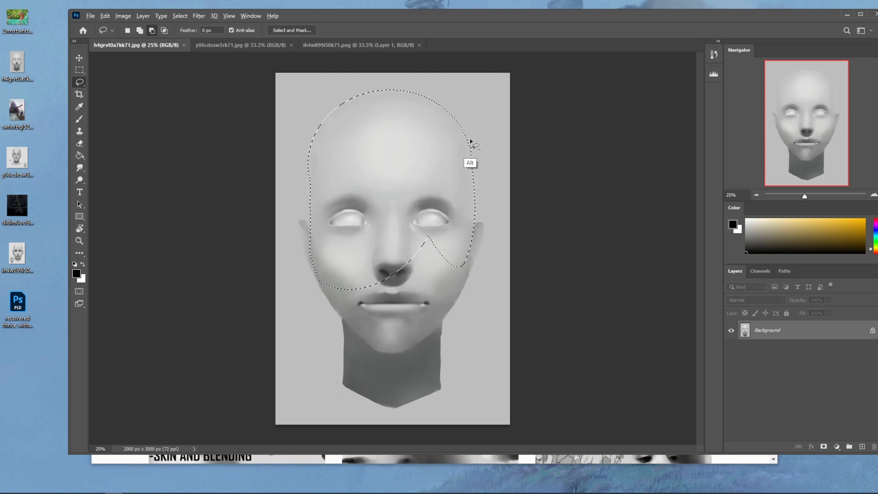
key("alt")
mouse_move(469, 141)
left_mouse_down()
mouse_move(482, 169)
mouse_move(480, 138)
left_mouse_up()
key("alt")
key("shift")
mouse_move(309, 156)
left_mouse_down()
mouse_move(323, 176)
mouse_move(308, 164)
mouse_move(326, 169)
left_mouse_up()
key("shift")
- Extend the lasso selection over the lower face down to the chin, following the cheeks and jawline on both sides
key("alt")
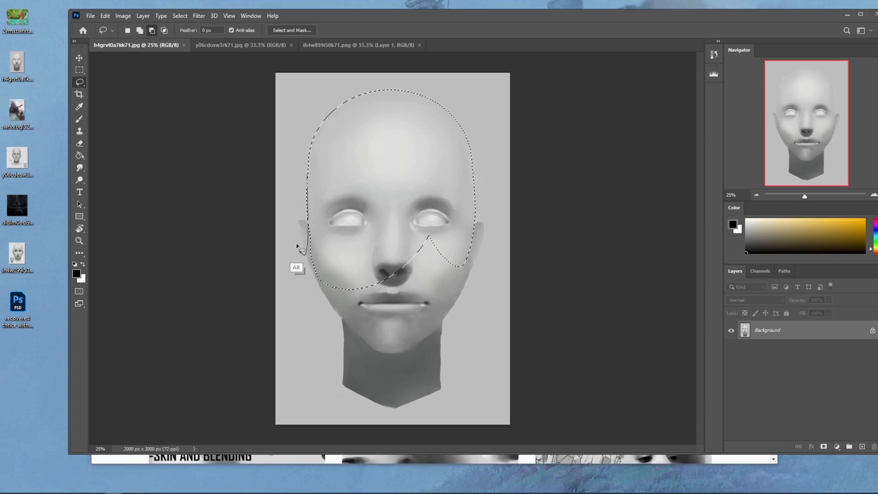
key("shift")
mouse_move(319, 263)
left_mouse_down()
mouse_move(439, 245)
mouse_move(432, 237)
mouse_move(450, 263)
mouse_move(415, 330)
mouse_move(448, 270)
mouse_move(366, 305)
mouse_move(372, 293)
left_mouse_up()
key("shift")
key("shift")
key("shift")
key("shift")
mouse_move(310, 260)
left_mouse_down()
mouse_move(407, 287)
mouse_move(384, 347)
mouse_move(350, 292)
left_mouse_up()
key("shift")
key("alt")
key("alt")
left_click_drag(342, 324, 313, 286)
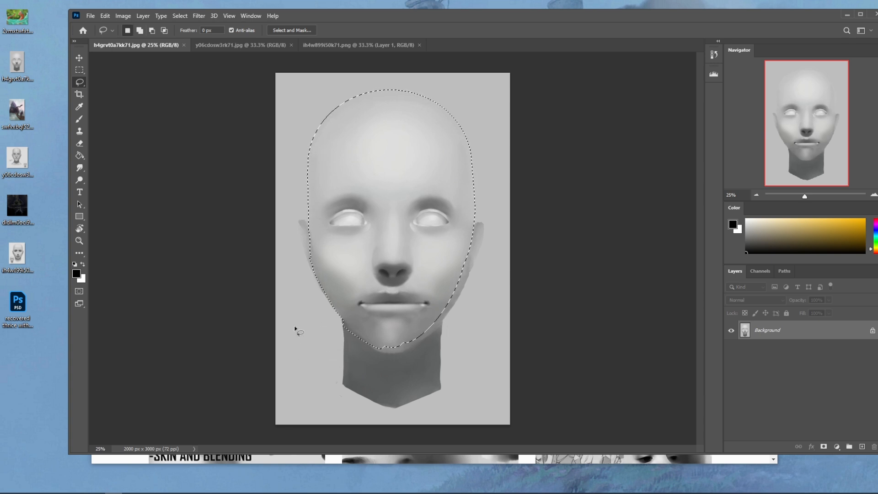
mouse_move(469, 250)
left_mouse_down()
mouse_move(423, 344)
mouse_move(416, 337)
mouse_move(444, 315)
mouse_move(440, 385)
mouse_move(394, 298)
left_mouse_up()
- Add the neck down to its pointed base to the selection and trim the excess around its edges
mouse_move(344, 320)
left_mouse_down()
mouse_move(346, 363)
mouse_move(393, 335)
left_mouse_up()
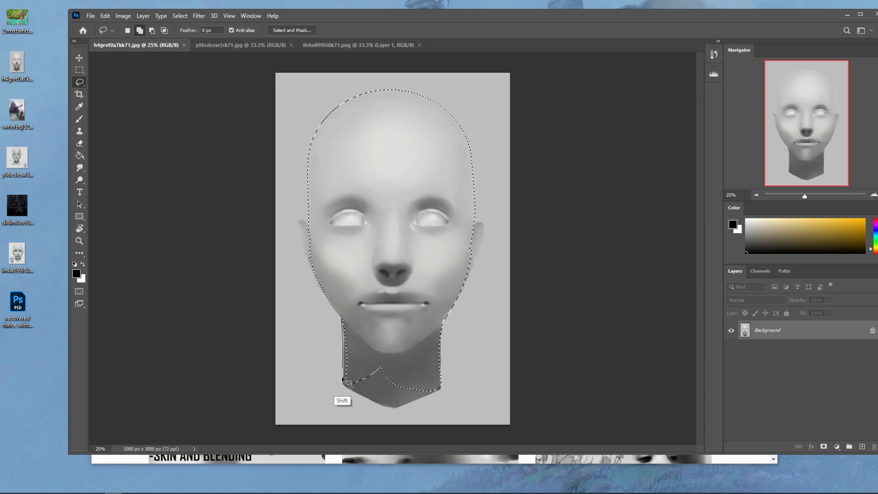
left_click_drag(343, 386, 437, 397)
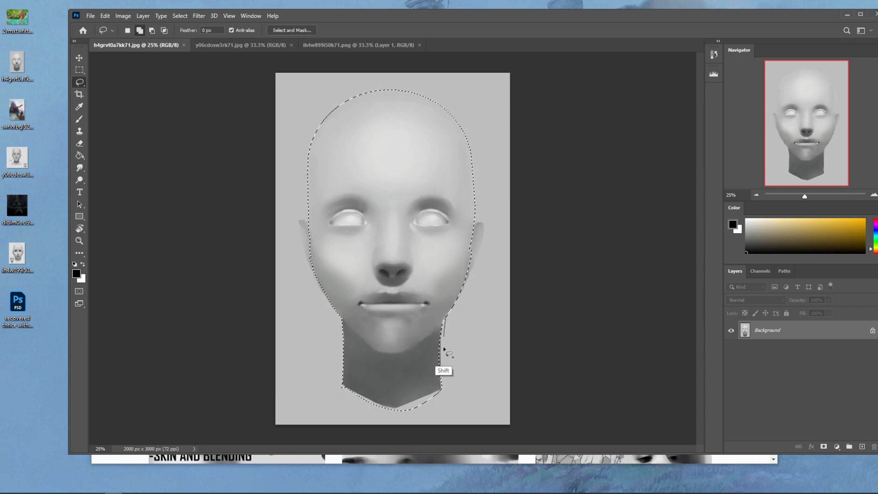
mouse_move(446, 321)
left_mouse_down()
mouse_move(463, 362)
mouse_move(454, 337)
mouse_move(441, 359)
mouse_move(442, 389)
mouse_move(478, 366)
mouse_move(461, 371)
left_mouse_up()
mouse_move(340, 383)
left_mouse_down()
mouse_move(300, 378)
mouse_move(303, 368)
left_mouse_up()
mouse_move(374, 405)
left_mouse_down()
mouse_move(416, 418)
mouse_move(429, 404)
mouse_move(417, 412)
left_mouse_up()
- Add both ears to the head selection with the Lasso tool and trim the excess beneath the earlobes
mouse_move(474, 225)
left_mouse_down()
mouse_move(485, 253)
mouse_move(461, 291)
left_mouse_up()
mouse_move(323, 246)
left_mouse_down()
mouse_move(296, 220)
mouse_move(306, 249)
left_mouse_up()
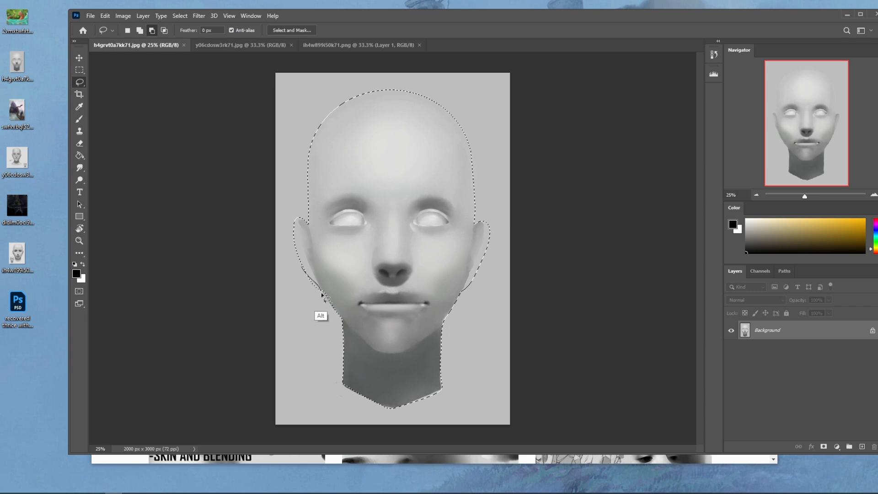
left_click_drag(300, 269, 327, 297)
left_click_drag(479, 271, 460, 313)
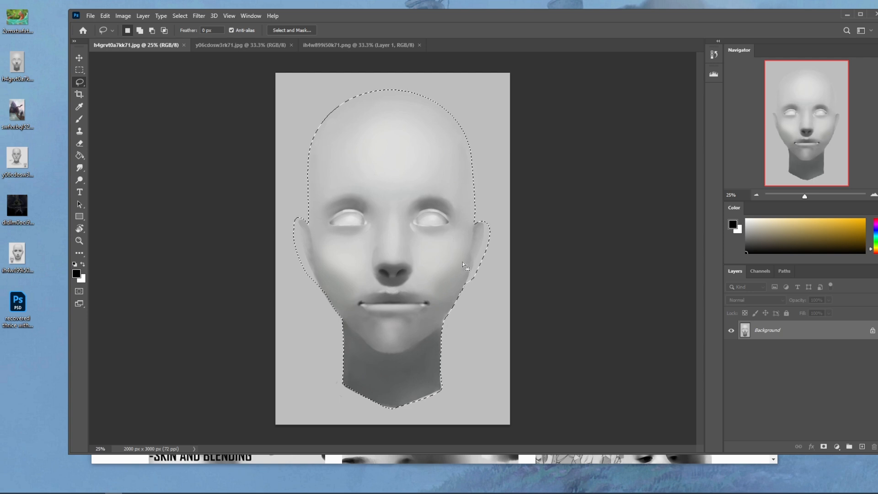
- Trim the lasso selection tightly along the jaw edges just below both ears
key("alt")
key("alt")
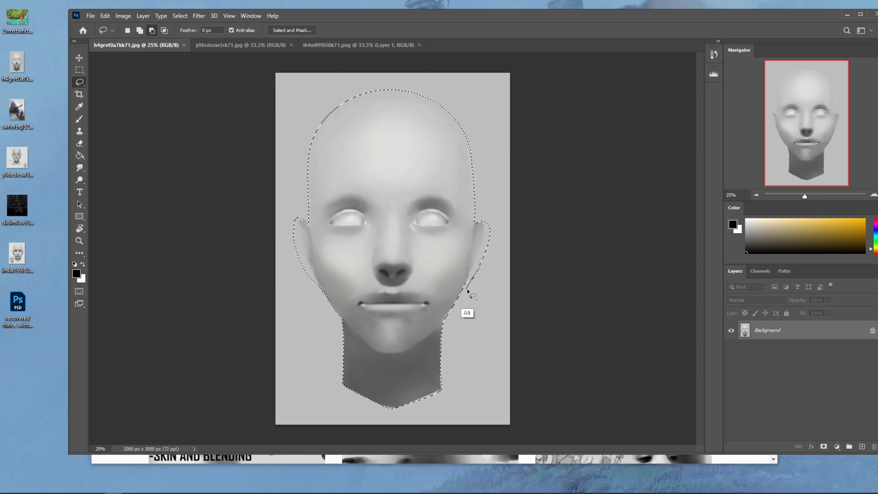
key("alt")
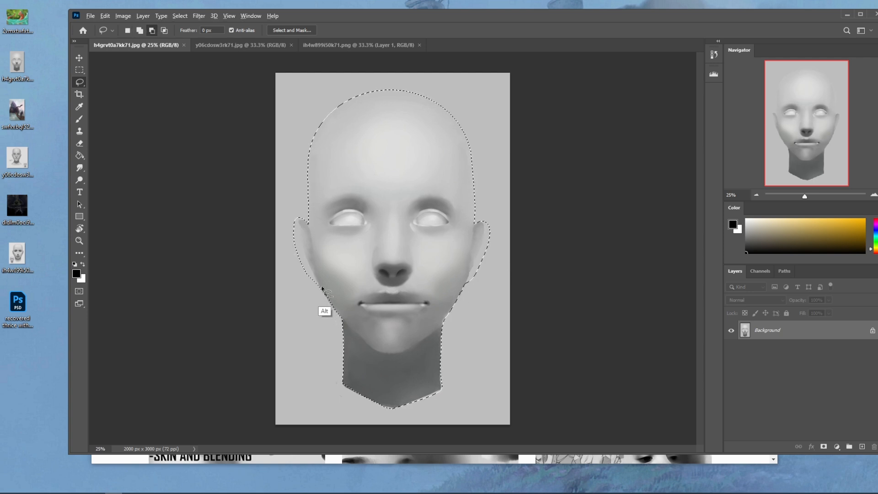
mouse_move(328, 311)
left_mouse_down()
mouse_move(309, 293)
mouse_move(345, 311)
left_mouse_up()
mouse_move(314, 276)
left_mouse_down()
mouse_move(361, 323)
mouse_move(317, 299)
left_mouse_up()
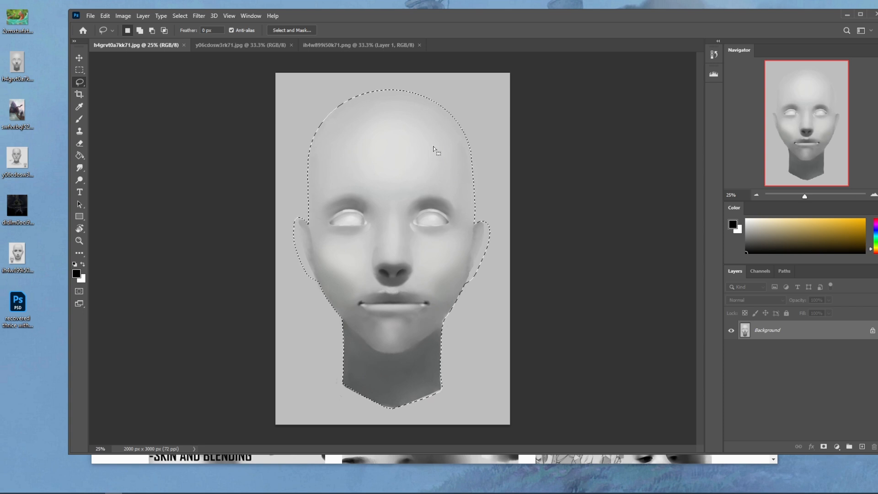
- Convert the Background to a regular layer named Layer 0 and cut the selected head onto its own layer
double_click(818, 330)
left_click(525, 149)
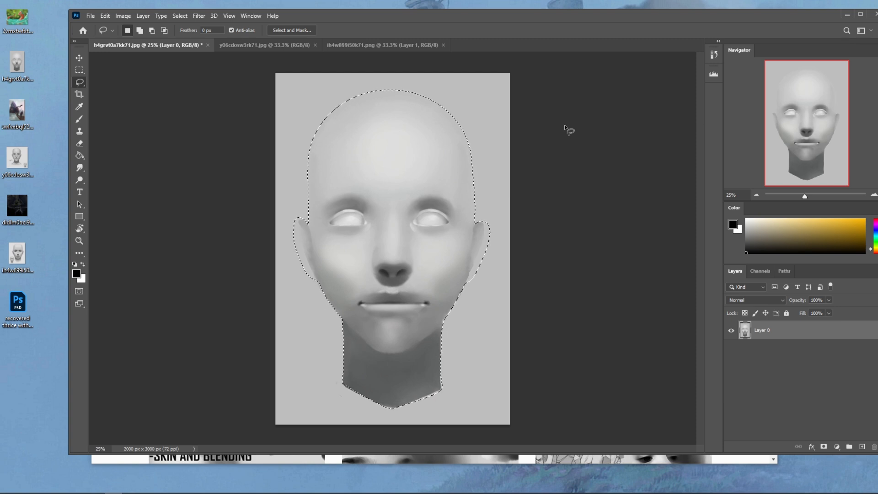
key("ctrl+shift+j")
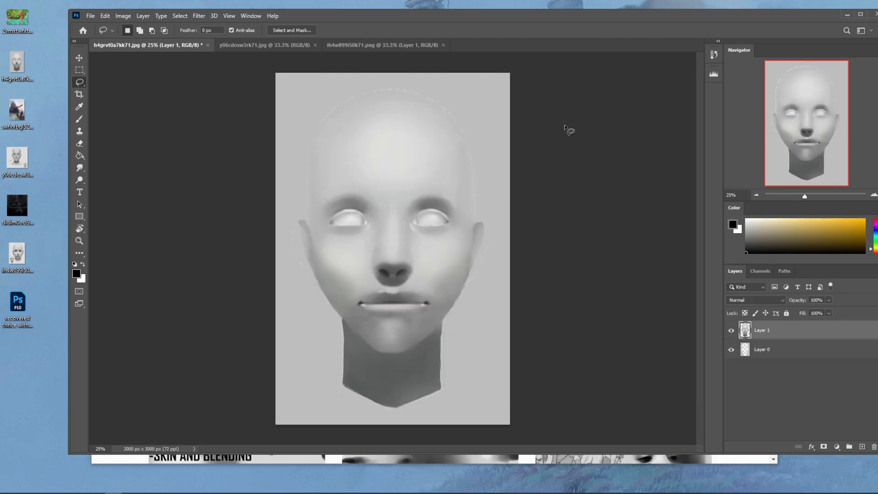
- Add a layer beneath the head, fill it with the backdrop's light grey, and merge it down into Layer 0
left_click(793, 355)
left_click(862, 446)
key("g")
left_click(496, 291, "alt")
left_click(496, 291)
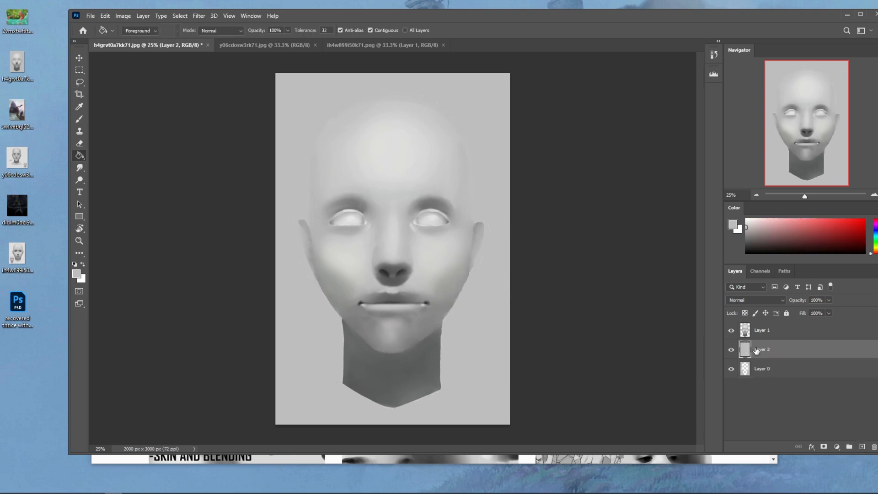
right_click(774, 347)
left_click(681, 373)
- Lighten the grey backdrop layer slightly with a Hue/Saturation adjustment
key("ctrl+u")
left_click_drag(610, 245, 618, 247)
left_click(714, 150)
- Darken the head on Layer 1 with a Hue/Saturation adjustment at Lightness -7
left_click(784, 331)
key("ctrl+u")
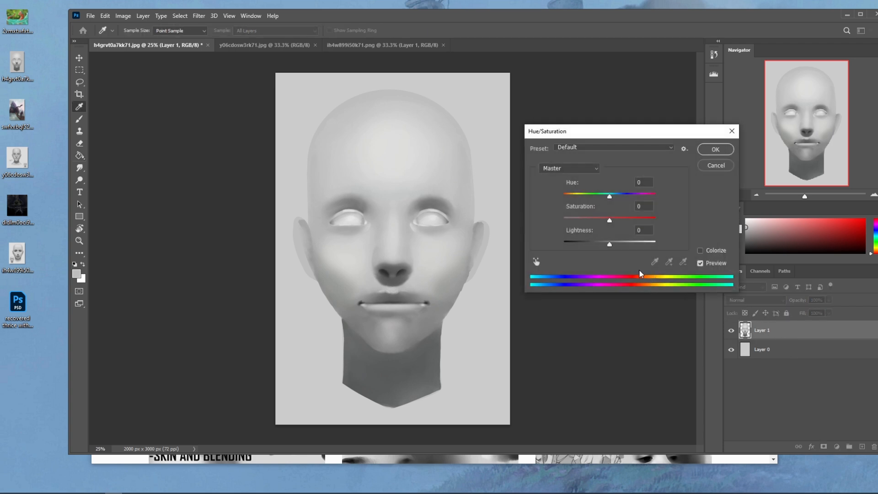
left_click_drag(608, 243, 607, 243)
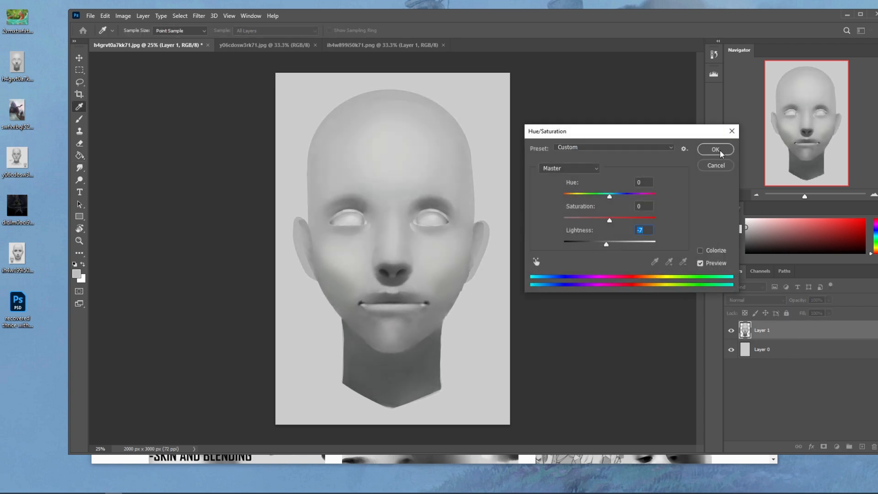
left_click(715, 150)
left_click(199, 17)
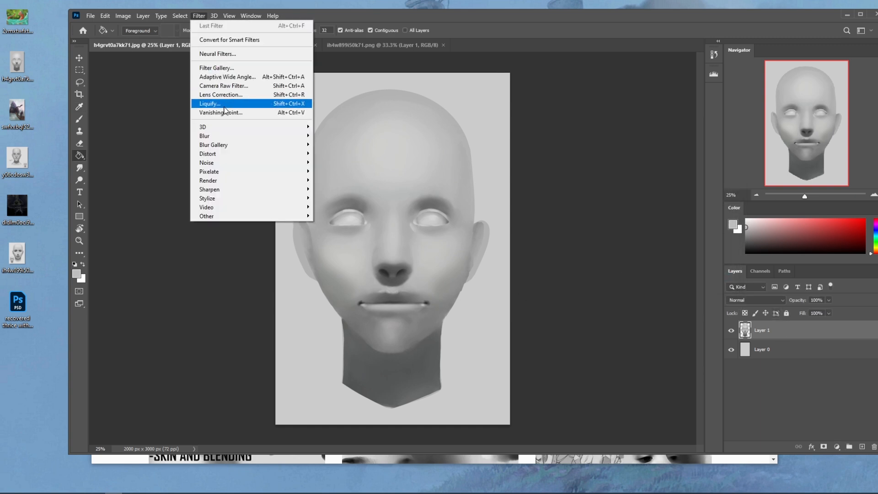
left_click(225, 104)
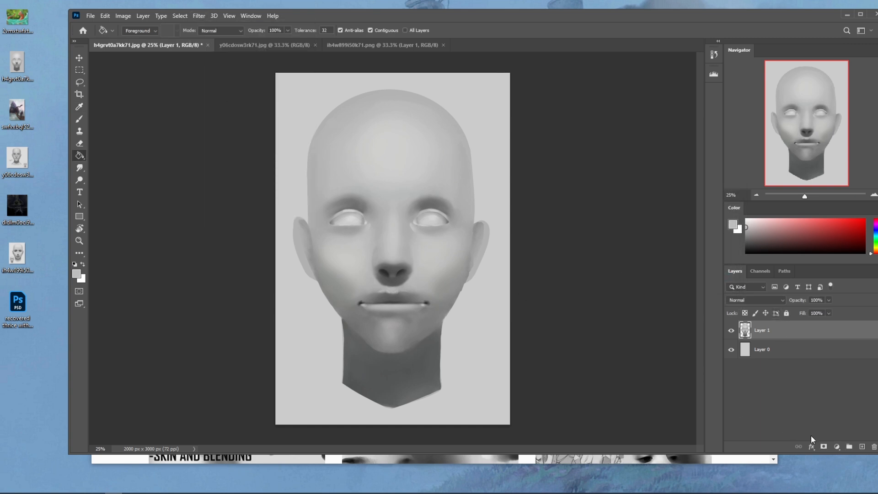
- Add a new layer above the head and brush a straight red vertical centre line from between the brows to the chin
left_click(862, 447)
left_click(863, 220)
key("b")
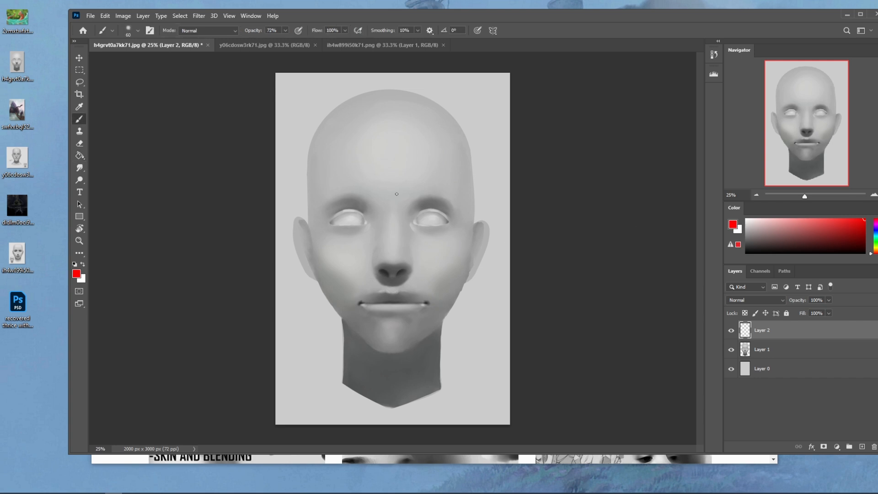
left_click_drag(393, 192, 393, 355)
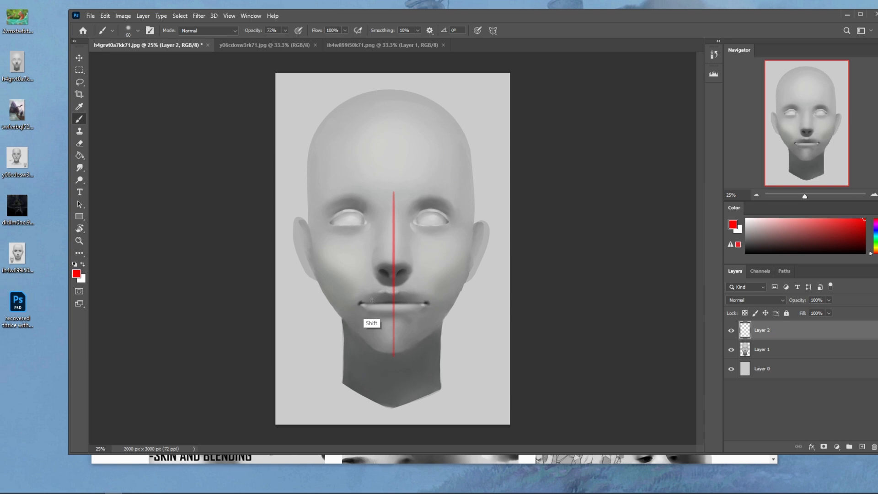
- Paint straight red vertical guides downward from the inner and outer corners of both eyes
left_click_drag(365, 221, 364, 347)
left_click_drag(414, 223, 415, 349)
left_click_drag(452, 218, 453, 330)
key("ctrl+z")
left_click_drag(329, 222, 329, 319)
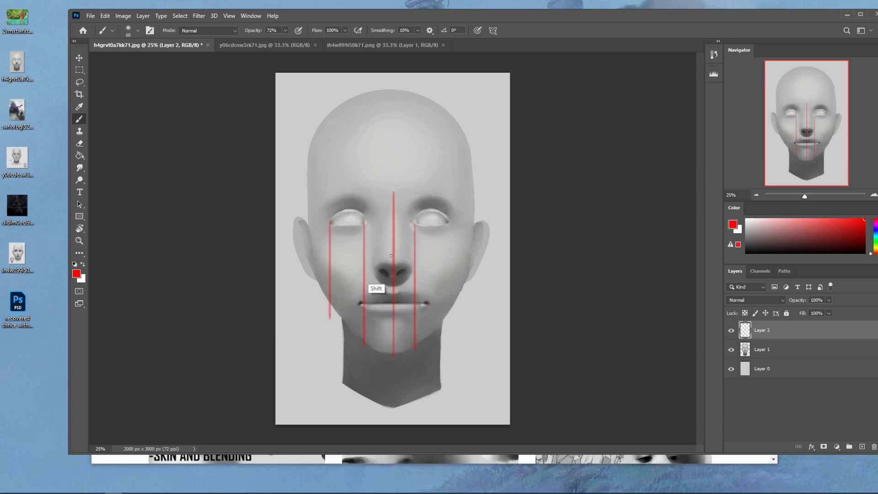
left_click_drag(451, 219, 451, 326)
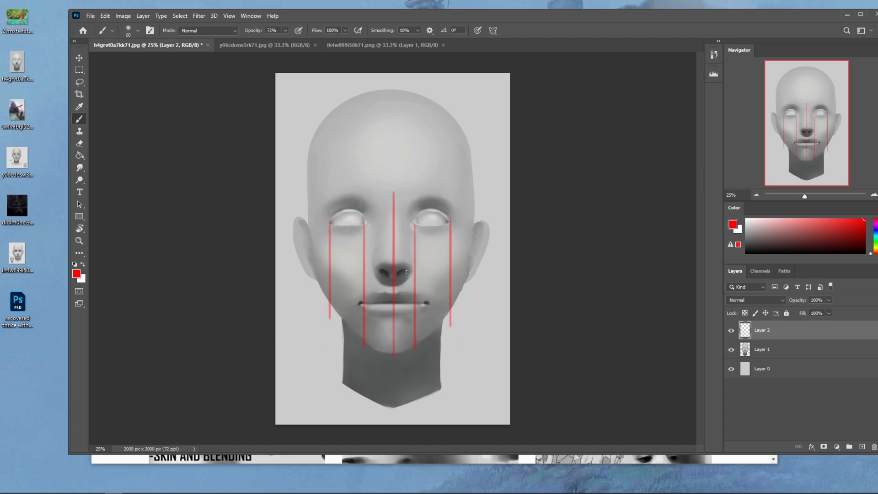
- Paint straight red horizontal guides across the brows, the eye line, the nose base, just below the nose, and below the lower lip
left_click_drag(359, 279, 438, 279)
left_click_drag(413, 222, 365, 222)
left_click_drag(445, 196, 314, 195)
key("ctrl+z")
left_click_drag(451, 198, 324, 198)
left_click_drag(481, 221, 282, 221)
left_click_drag(477, 287, 276, 287)
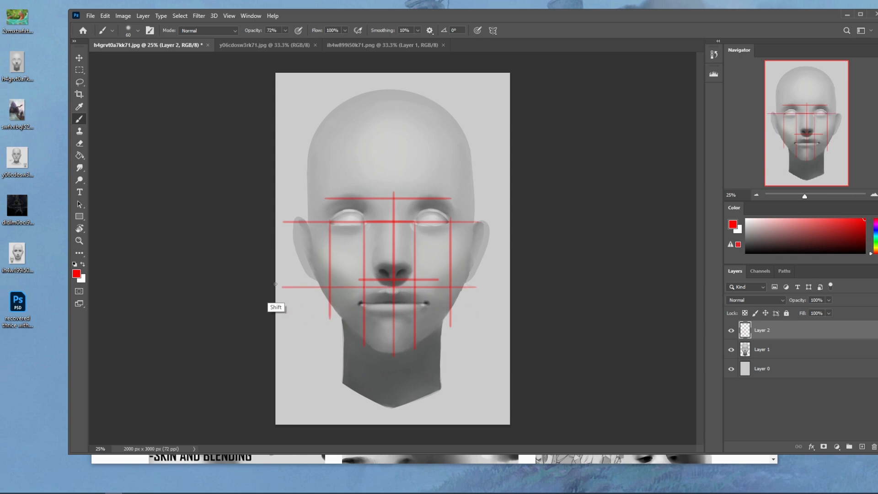
left_click_drag(451, 315, 306, 315)
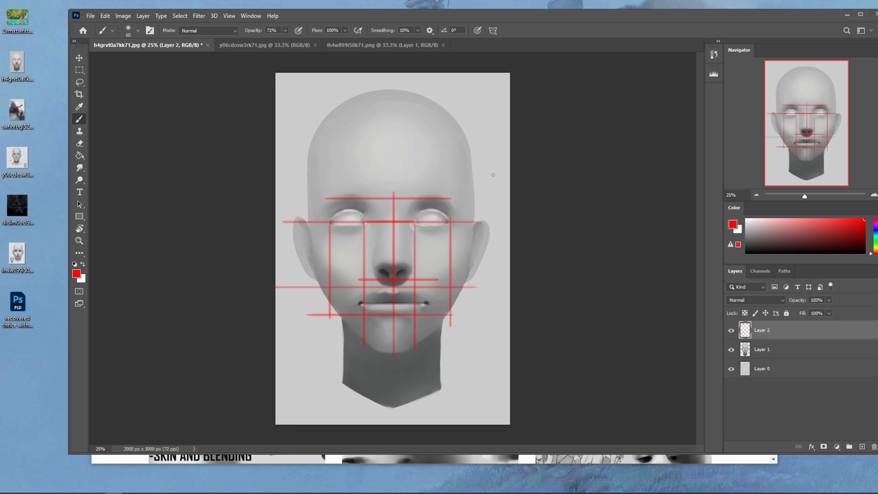
- Mark the width of both eyes along the eye line with blue brush strokes at 100% opacity
left_click(874, 230)
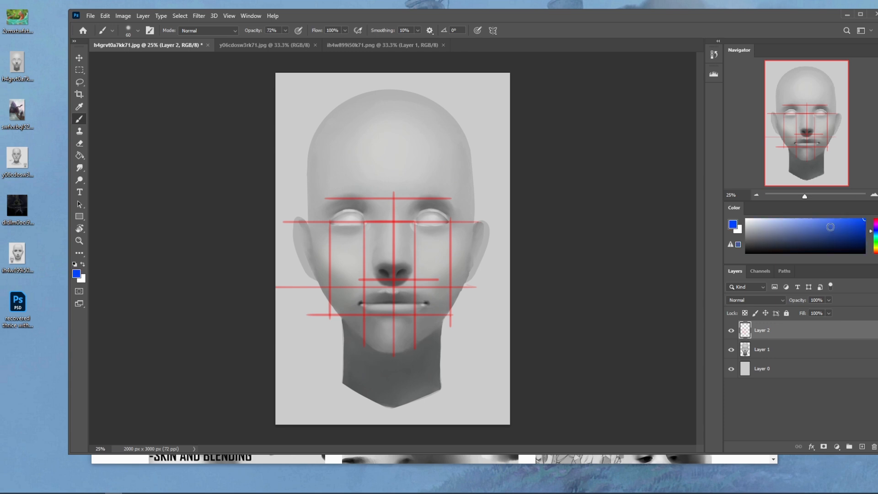
left_click_drag(418, 222, 450, 217)
key("ctrl+z")
left_click(284, 30)
left_click_drag(287, 42, 320, 42)
left_click(445, 222)
left_click_drag(445, 222, 329, 223)
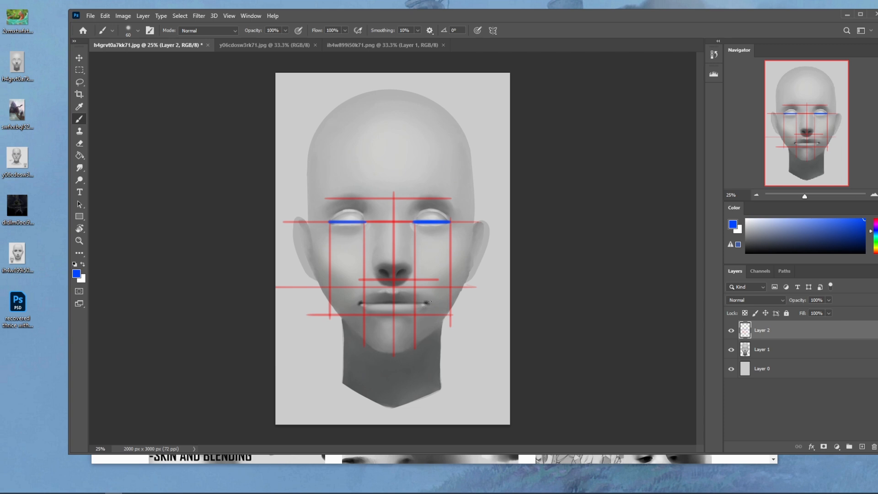
- Try short blue marks beside both lower cheeks and at the mouth corners, undoing each pair
left_click_drag(452, 273, 451, 294)
key("ctrl+z")
key("ctrl+z")
left_click(360, 301, "shift")
left_click(426, 302, "shift")
key("ctrl+z")
key("ctrl+z")
- Try blue diagonals from the outer eye corners past the mouth corners toward the chin, and undo both
left_click_drag(328, 223, 376, 322)
left_click_drag(451, 224, 392, 334)
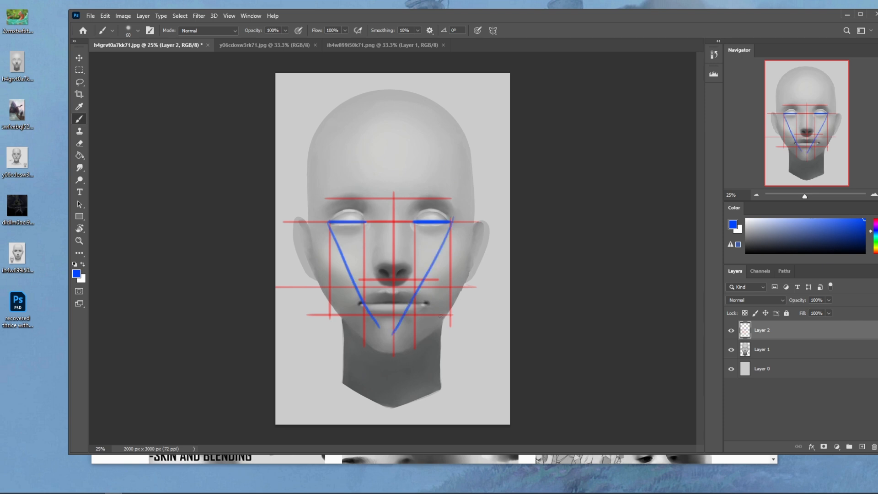
key("ctrl+z")
key("ctrl+z")
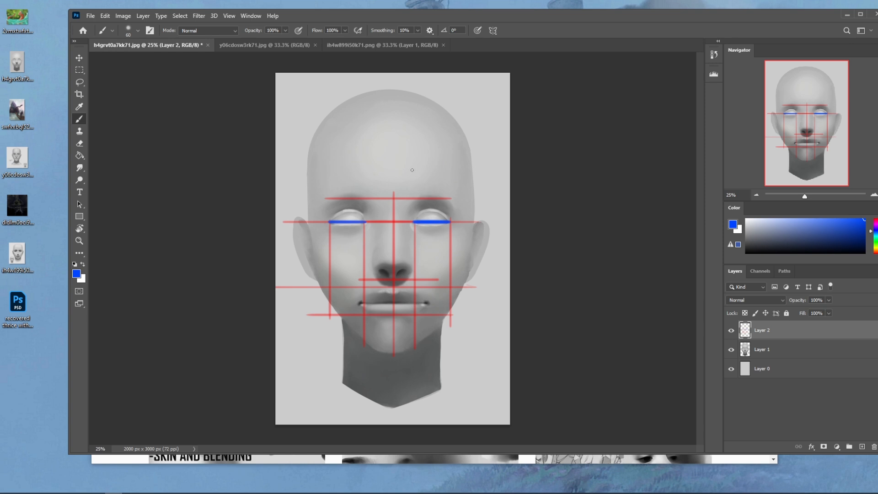
- Compare the face with and without the guide lines by toggling the visibility of Layer 2
left_click(731, 330)
left_click(731, 330)
left_click(731, 330)
left_click(731, 331)
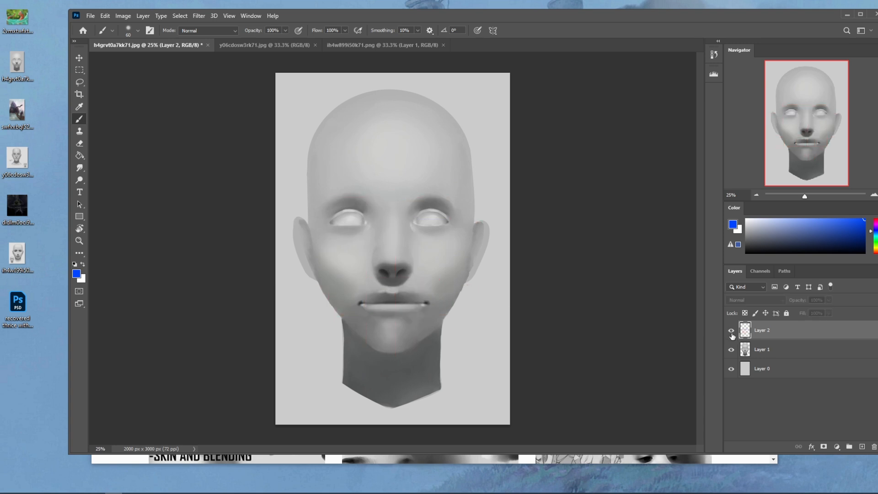
left_click(731, 331)
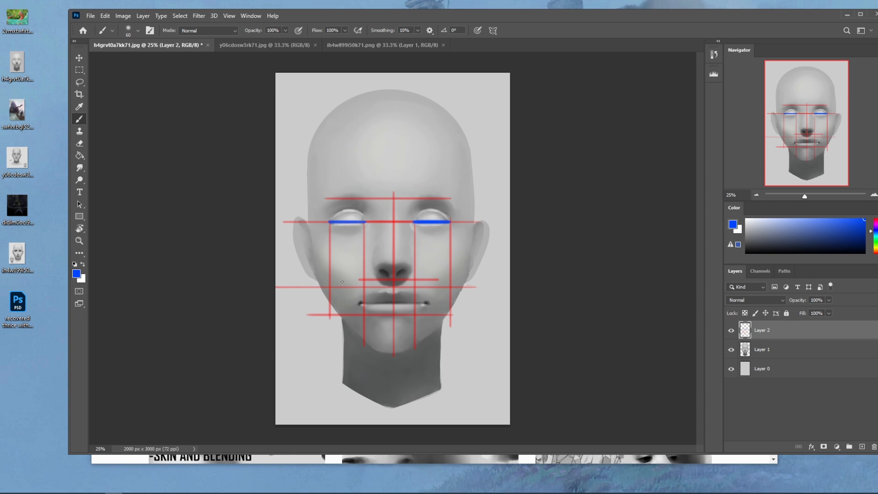
- Hide the guide lines on Layer 2 and open the Liquify filter on the head in Layer 1
left_click(731, 330)
left_click(746, 347)
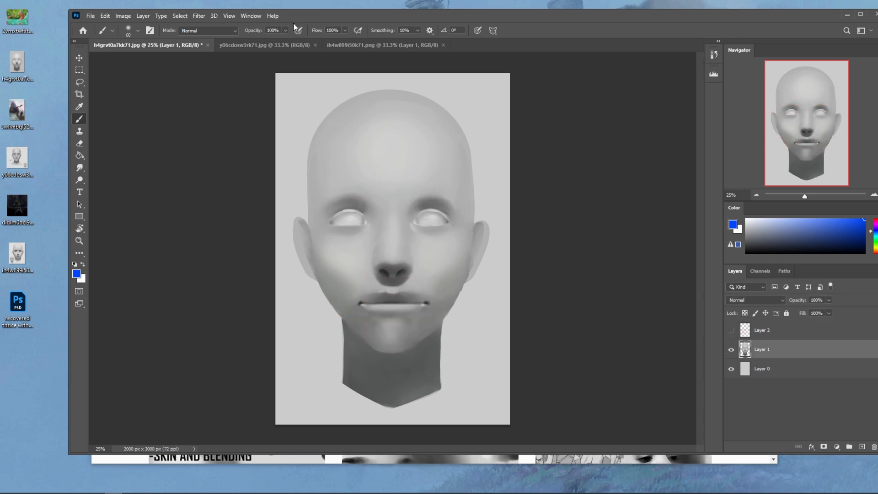
left_click(199, 16)
left_click(225, 104)
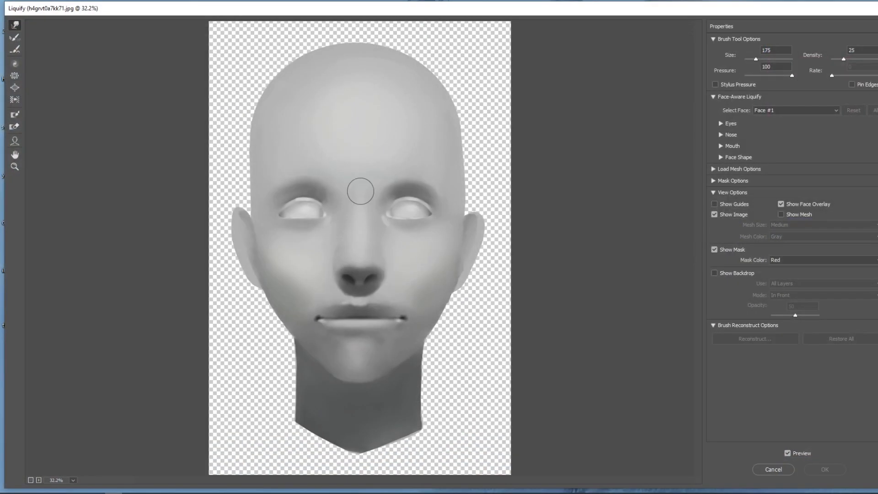
- Reshape the corners of the eye on the image's left with the Forward Warp tool, varying the brush between 250 and 400
key("]")
left_click_drag(324, 214, 328, 215)
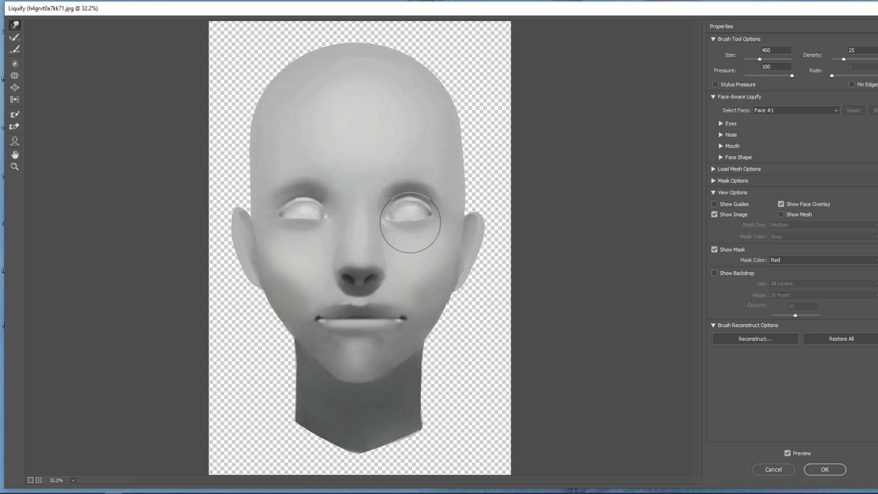
key("bracketleft")
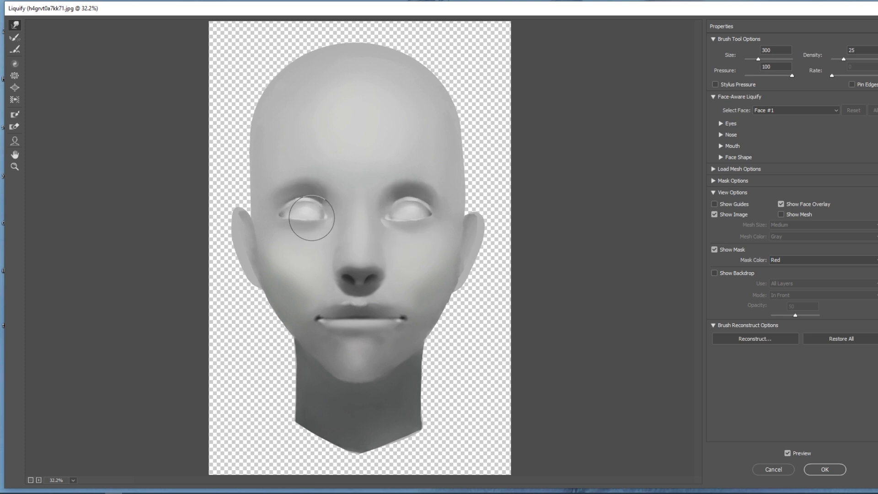
key("bracketright")
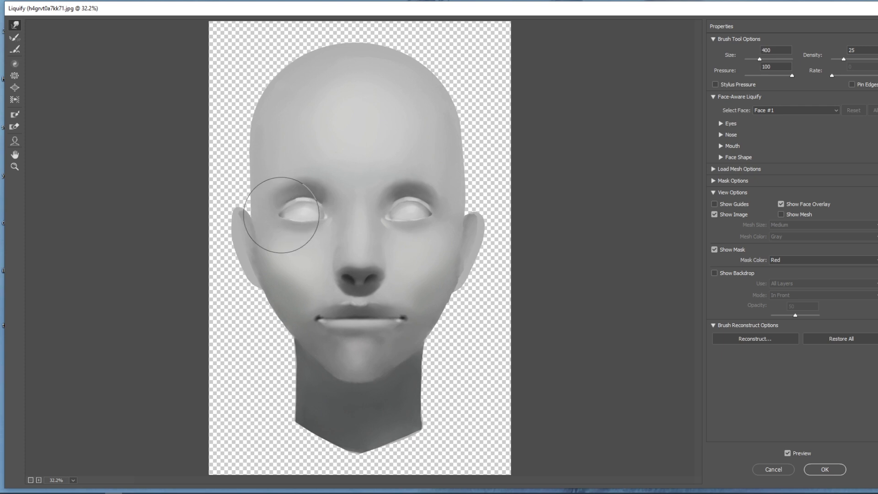
key("bracketleft")
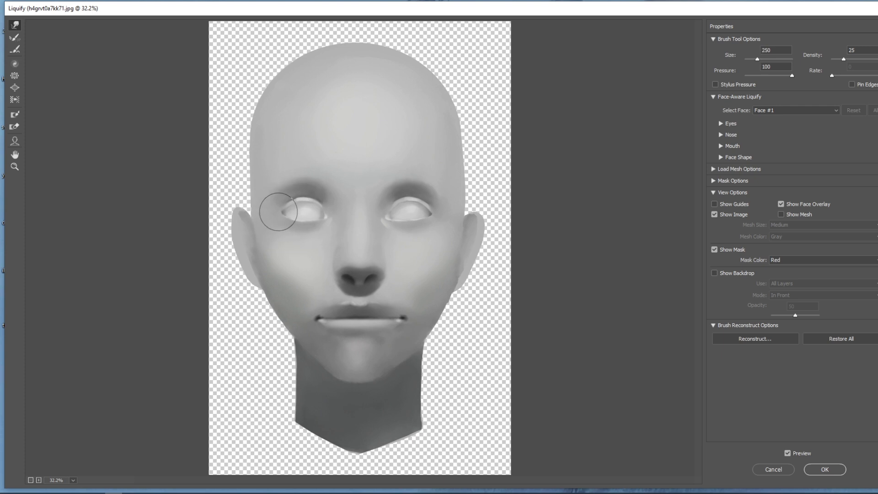
key("bracketright")
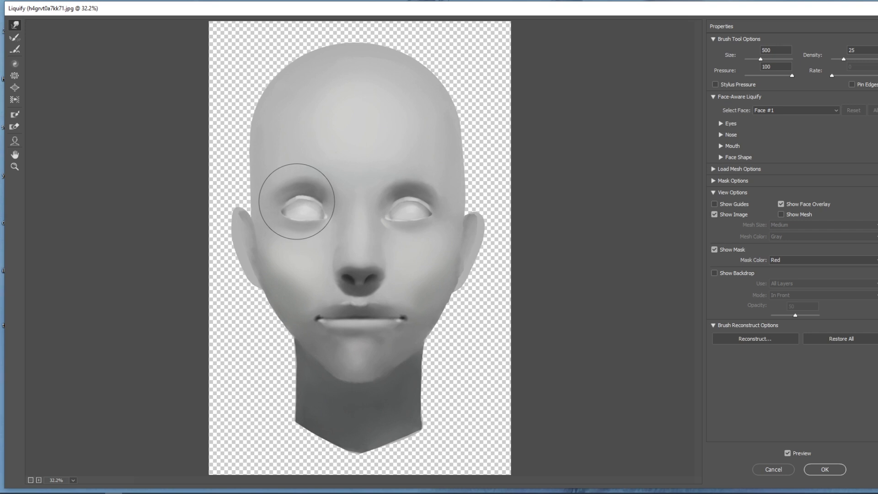
- Nudge the upper lid and brow area of the same eye into shape, enlarging the warp brush to 700
key("bracketright")
key("bracketright")
left_click_drag(303, 195, 304, 199)
key("bracketleft")
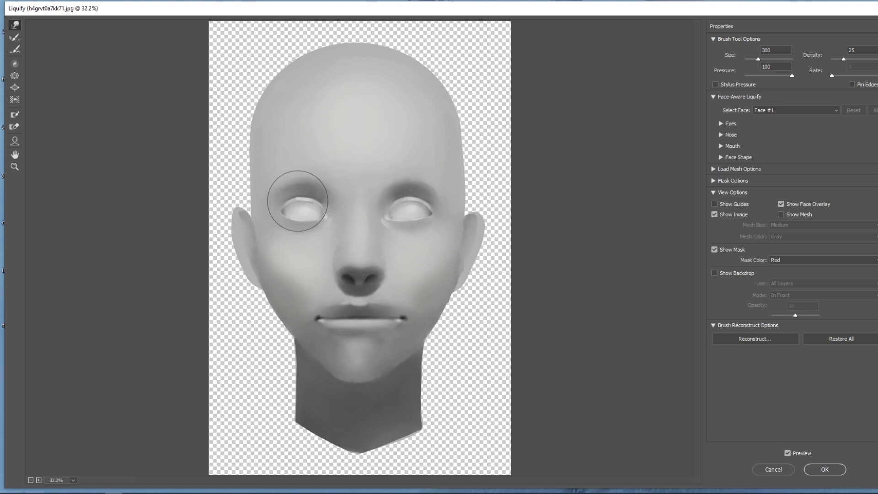
key("bracketright")
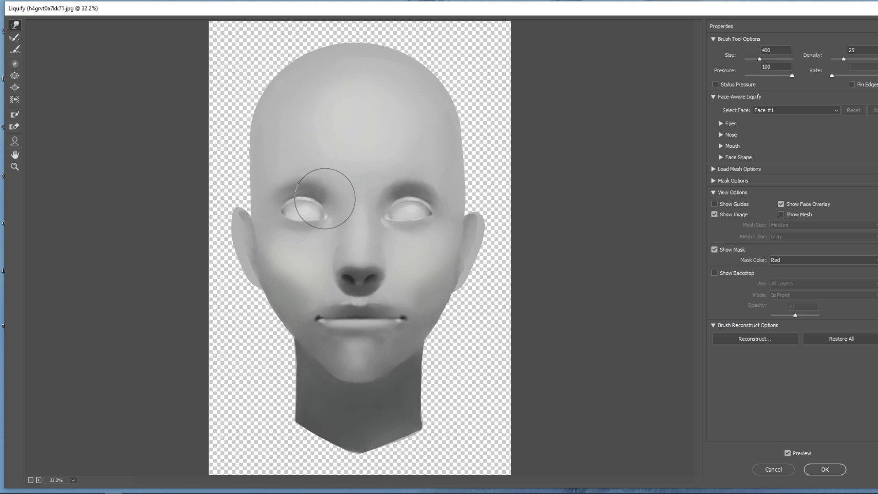
key("bracketright")
key("bracketright")
key("bracketright")
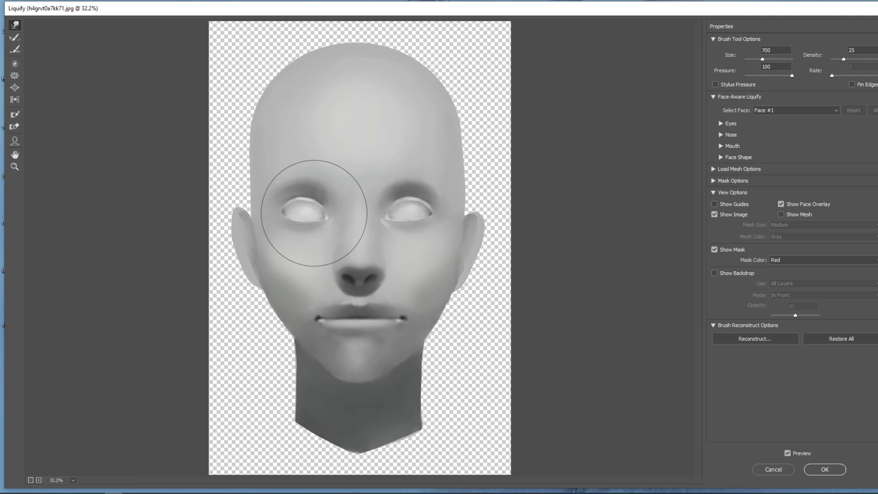
- Narrow the mouth by pushing its corners inward with the Forward Warp tool, reducing the brush to 300
key("bracketright")
key("bracketright")
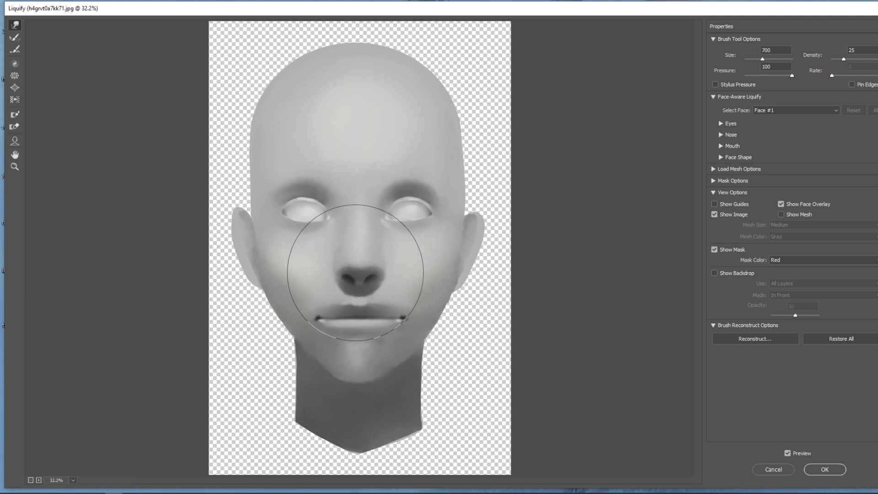
key("bracketleft")
key("bracketleft")
key("bracketleft")
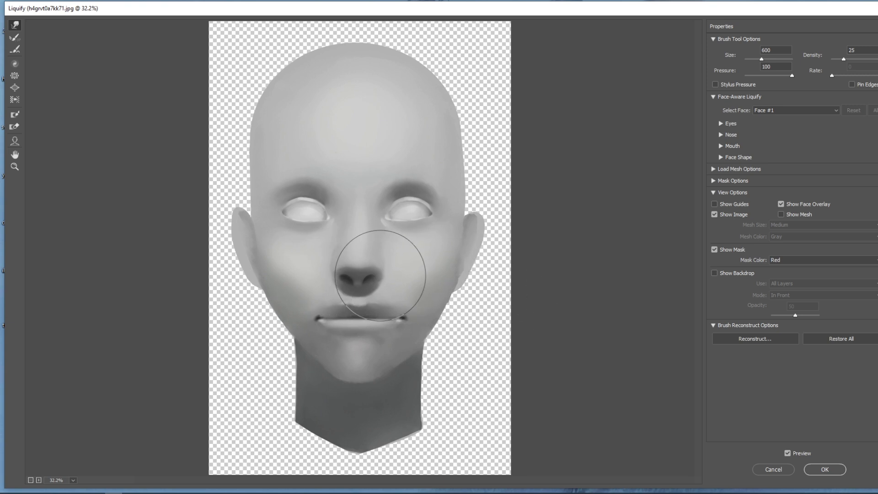
key("bracketleft")
key("bracketleft")
key("bracketleft")
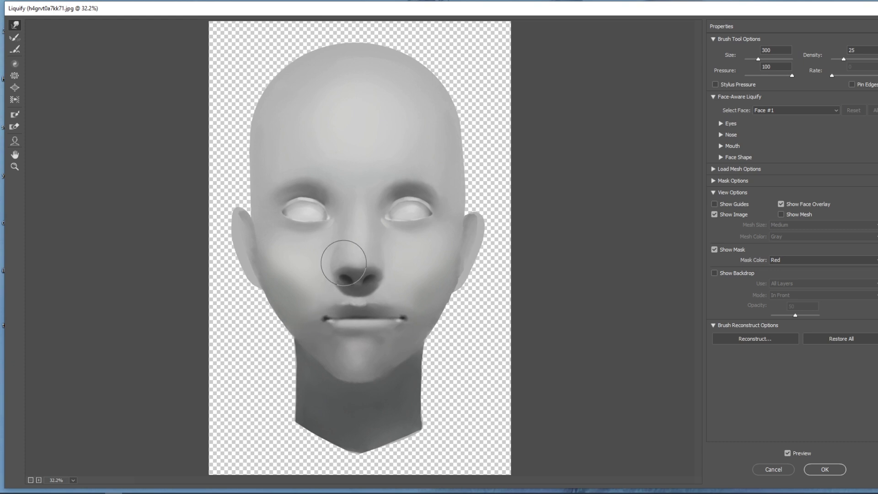
left_click_drag(402, 319, 395, 320)
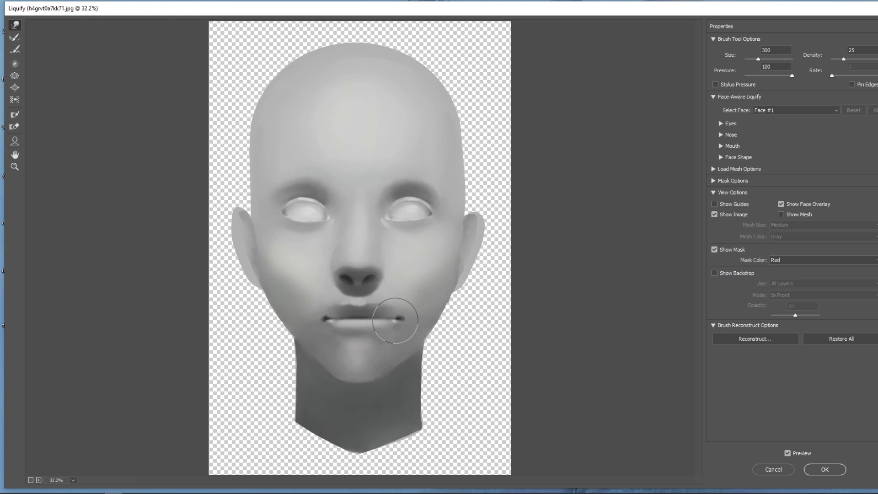
left_click_drag(391, 323, 385, 323)
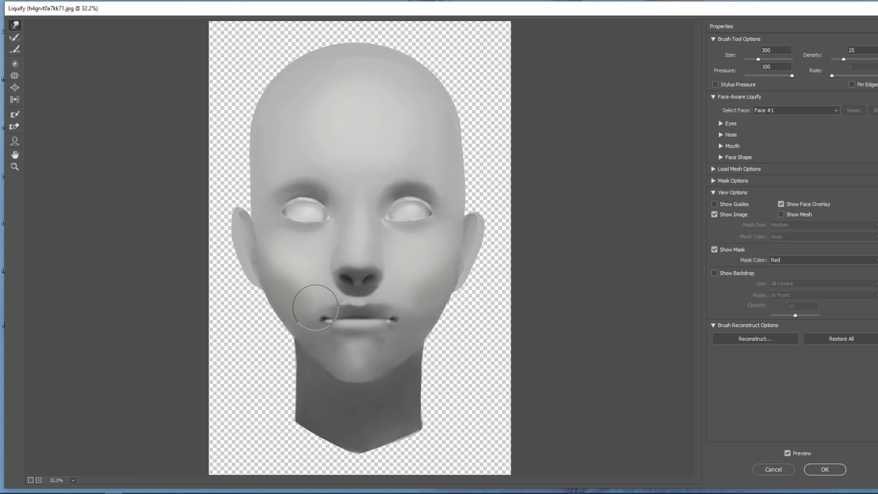
- Refine the sides and bridge of the nose with the Forward Warp tool, varying the brush between 175 and 500
key("bracketright")
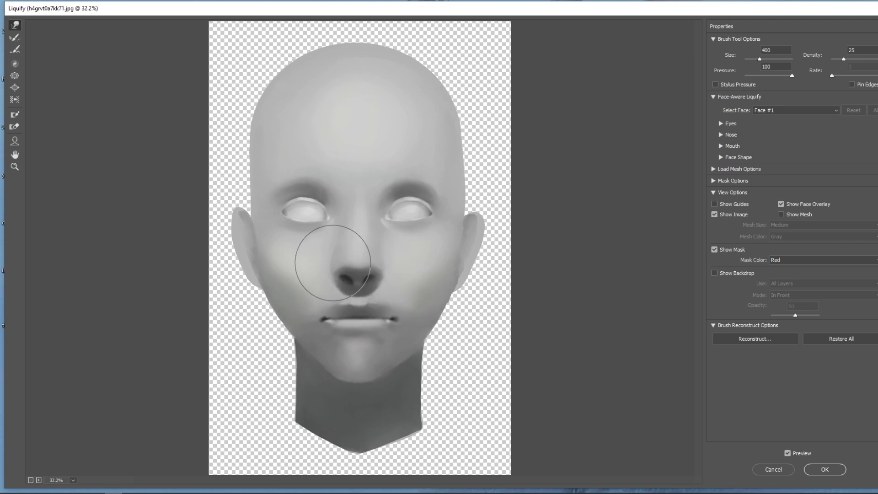
key("bracketleft")
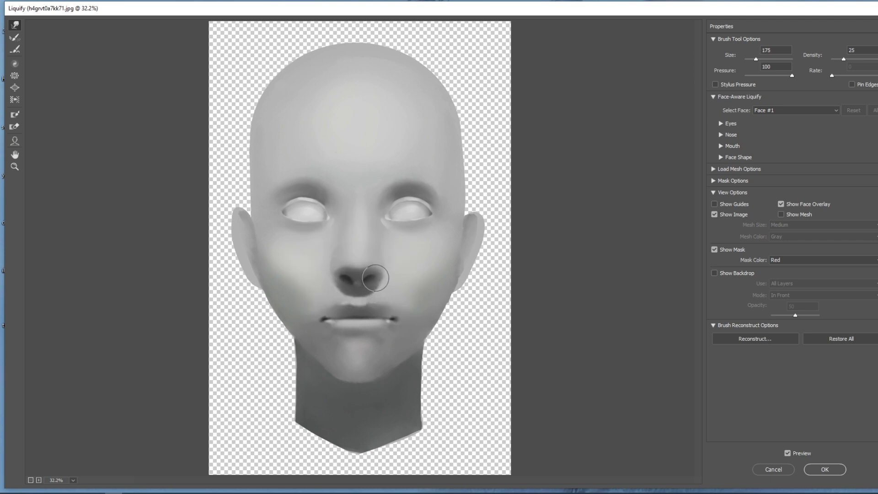
key("bracketright")
key("bracketright")
key("bracketright")
key("bracketright")
key("bracketright")
key("bracketright")
key("bracketright")
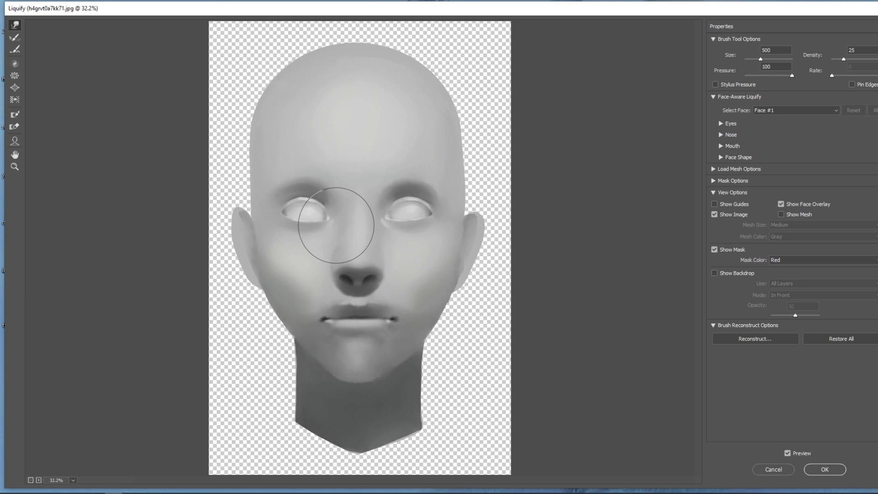
key("bracketleft")
key("bracketleft")
key("bracketleft")
key("bracketright")
key("bracketright")
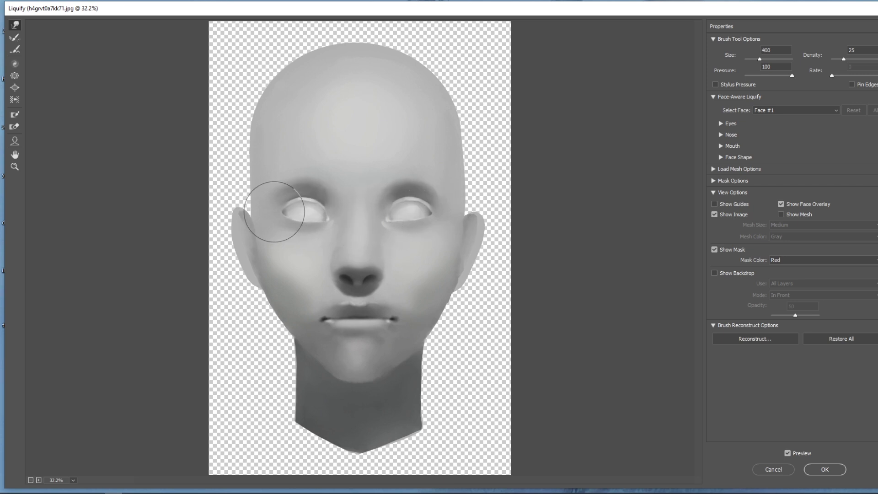
- Nudge the eye corners with the warp brush between 250 and 400, and apply the Liquify changes to Layer 1
key("bracketleft")
key("bracketleft")
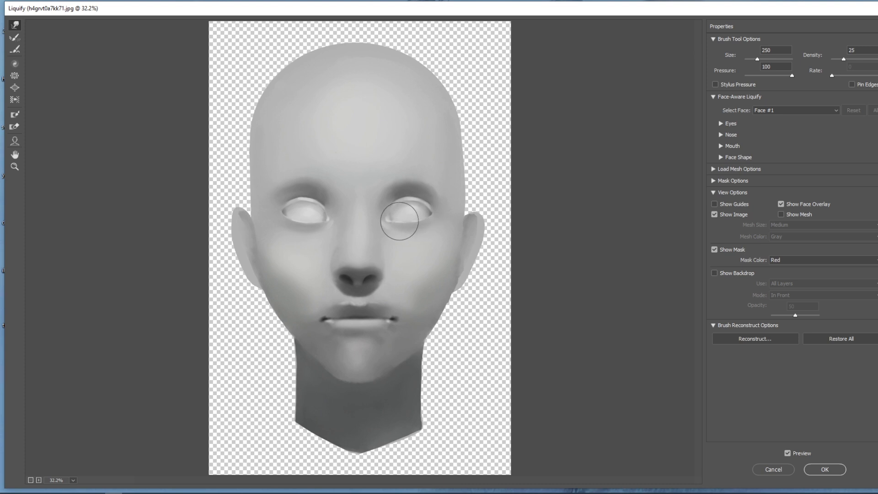
key("bracketright")
key("bracketright")
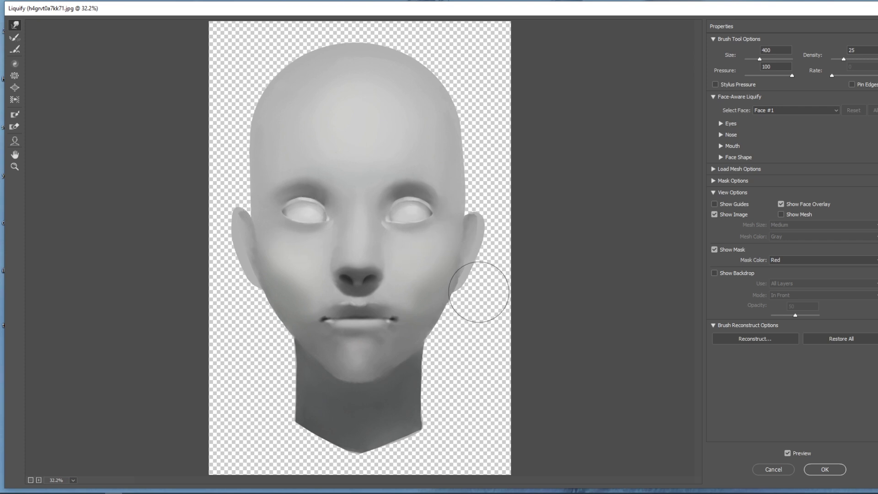
left_click(825, 469)
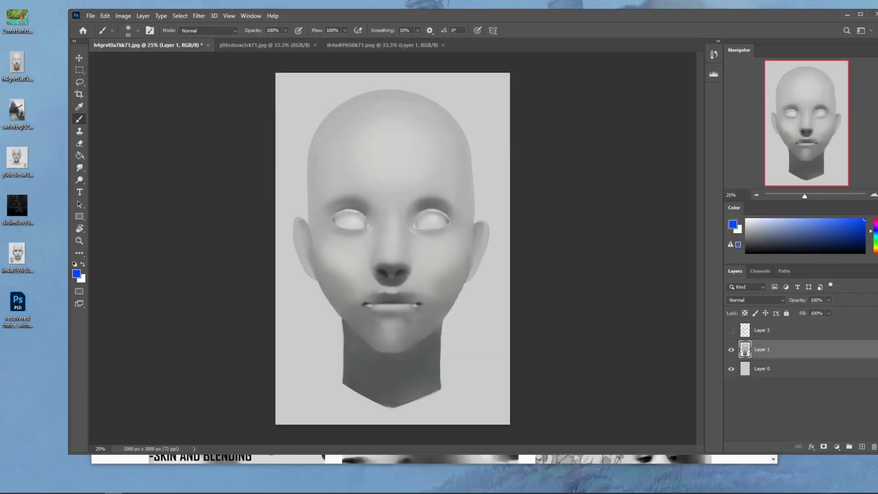
- Compare the head before and after Liquify by switching between the last two history states, ending on the Liquify state
left_click(713, 54)
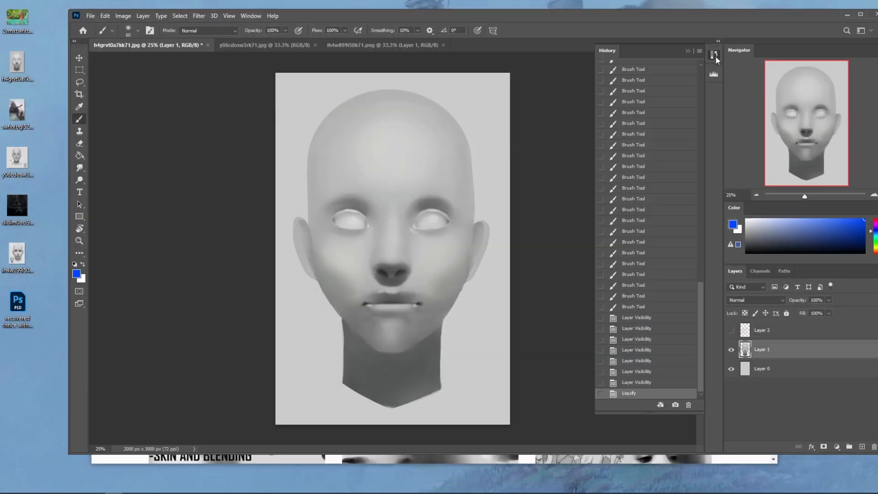
left_click(641, 309)
left_click(641, 382)
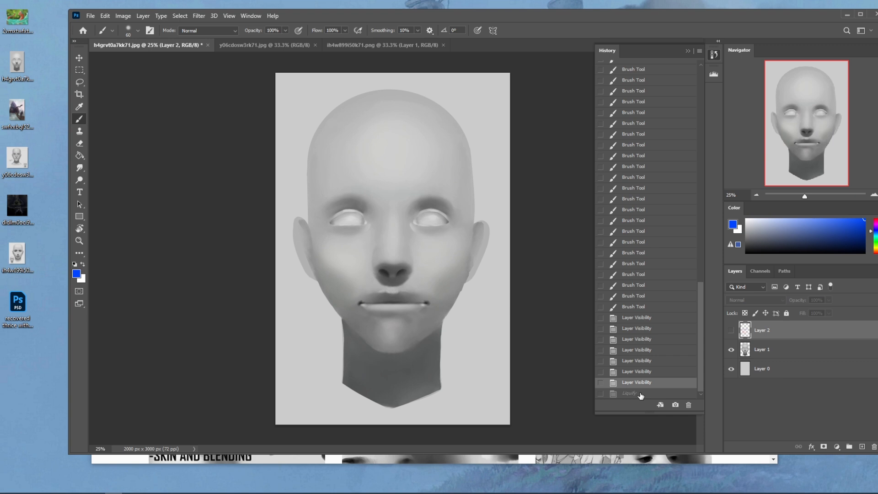
left_click(641, 393)
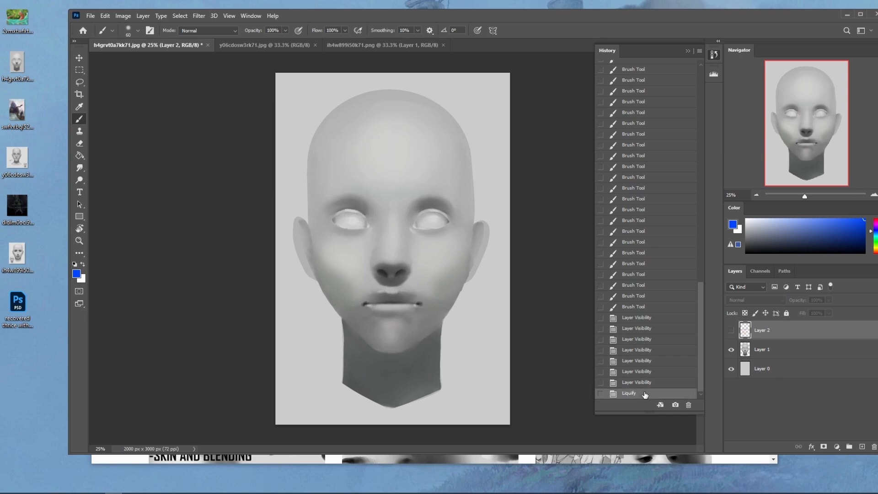
left_click(642, 382)
left_click(644, 393)
left_click(645, 382)
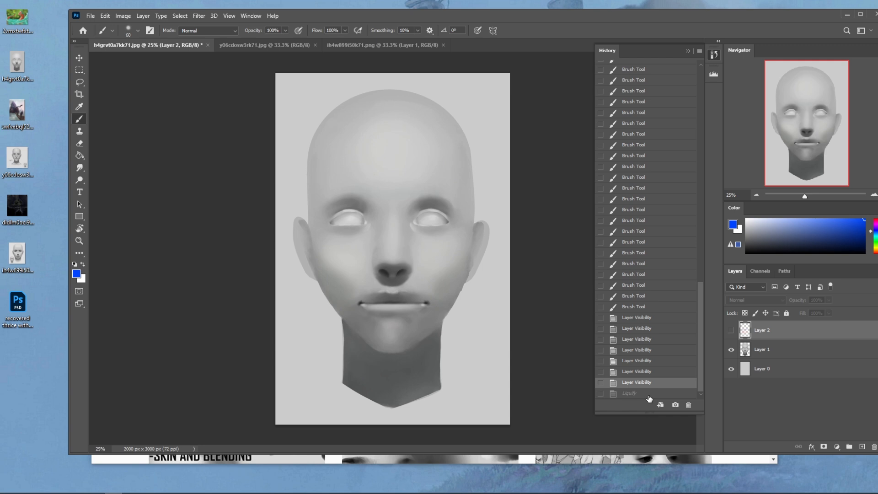
left_click(650, 393)
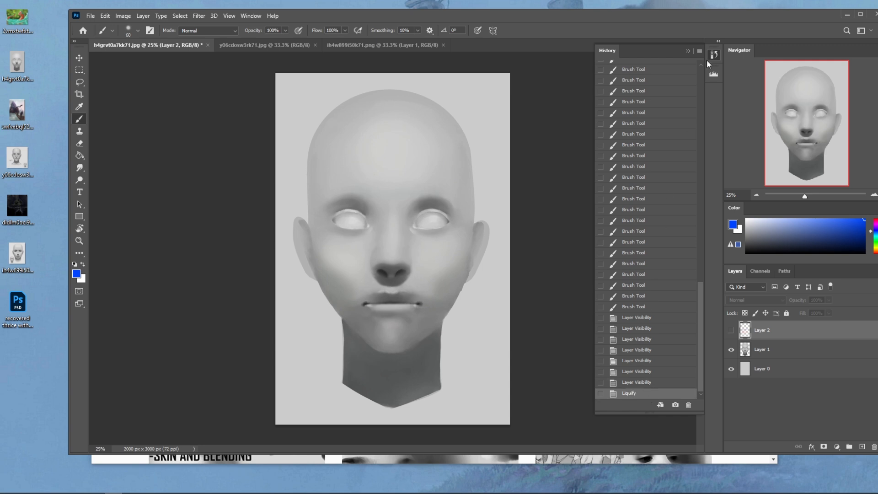
left_click(686, 51)
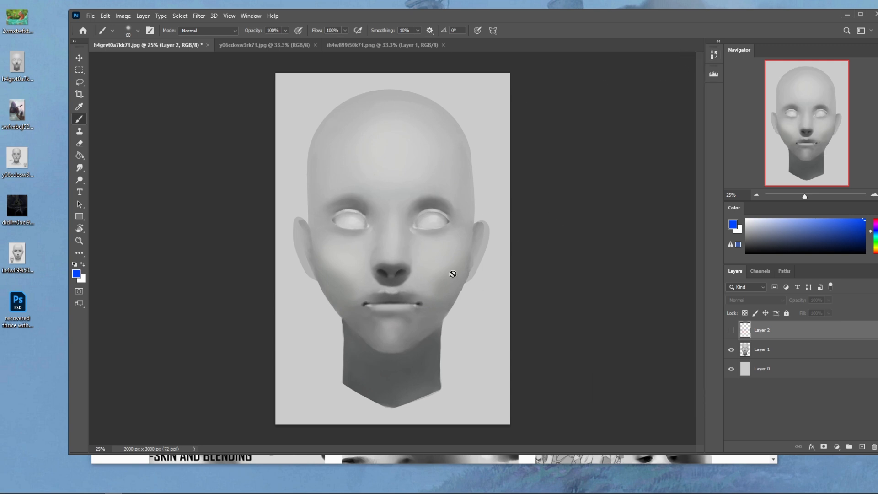
- Lock Layer 1's transparent pixels and set up a soft brush at size 1500 and 48% opacity with a grey sampled from the face
left_click(748, 350)
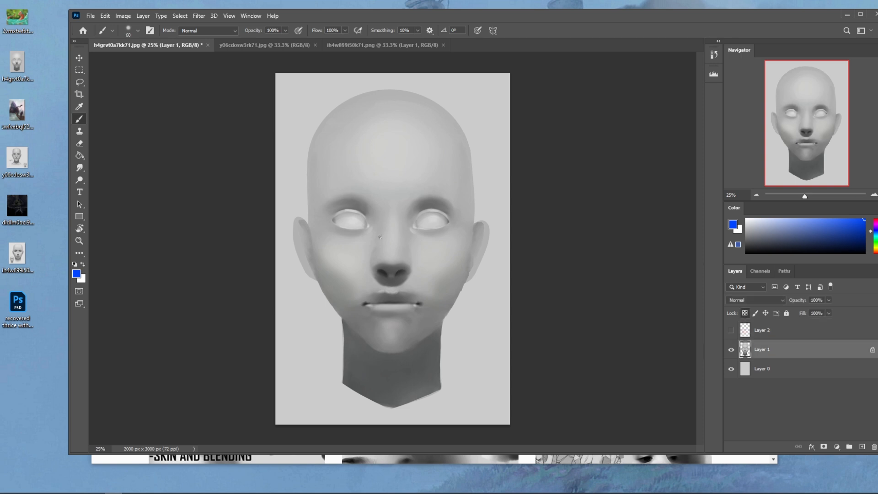
right_click(384, 244)
left_click(561, 83)
key("bracketright")
key("bracketright")
key("bracketright")
key("bracketright")
key("bracketright")
left_click(348, 263, "alt")
left_click(263, 41)
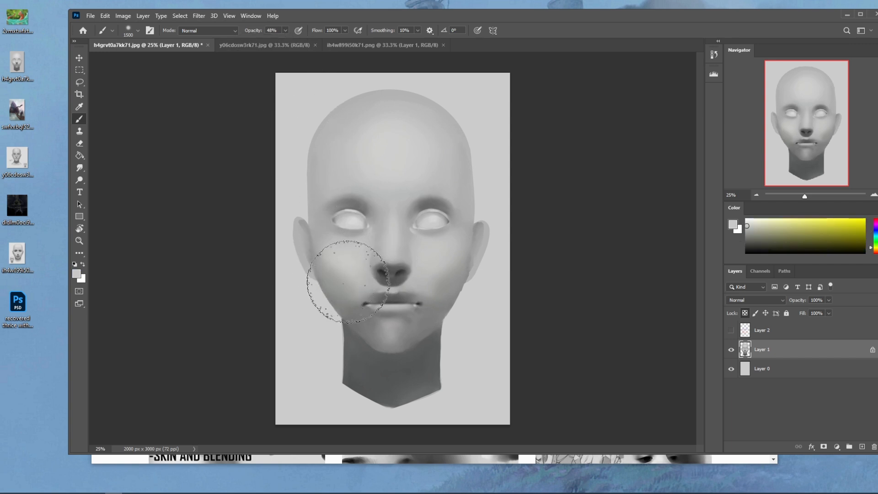
- Blend the cheek, jaw and chin shading on Layer 1 with sampled greys, reducing the brush to 500
left_click(459, 274, "alt")
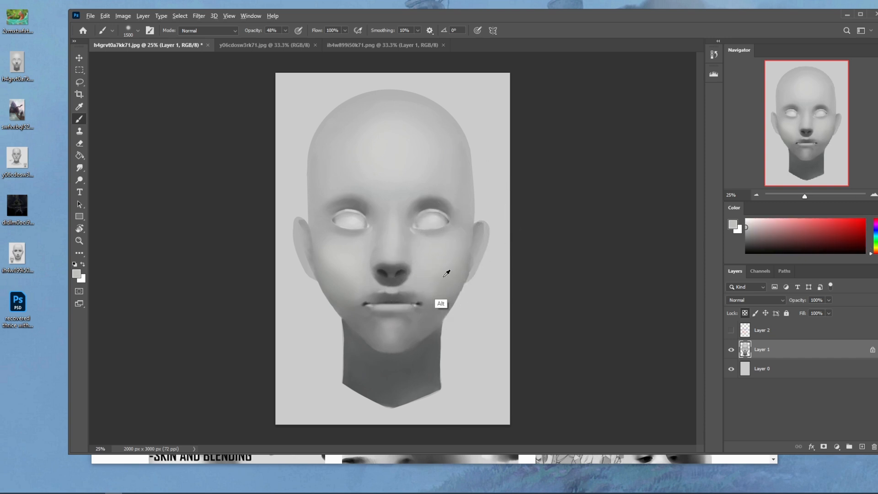
left_click(446, 267, "alt")
key("bracketleft")
key("bracketleft")
key("bracketleft")
key("bracketleft")
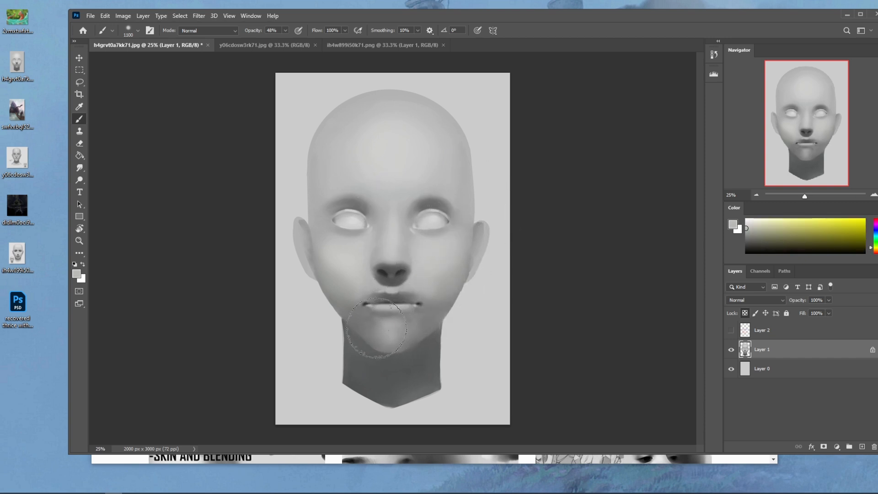
left_click(427, 342, "alt")
key("bracketleft")
key("bracketleft")
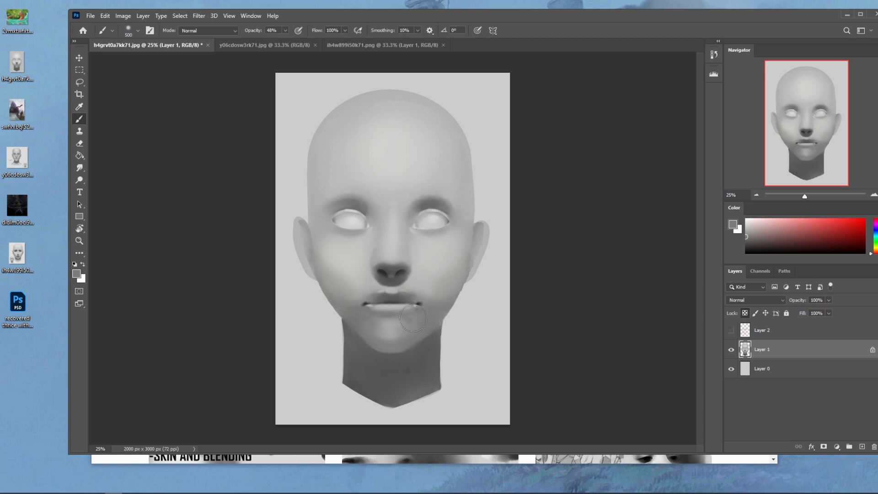
- Reopen Liquify on Layer 1, push the bottom of the chin slightly upward with a 400 brush, and apply it
left_click(198, 16)
left_click(216, 100)
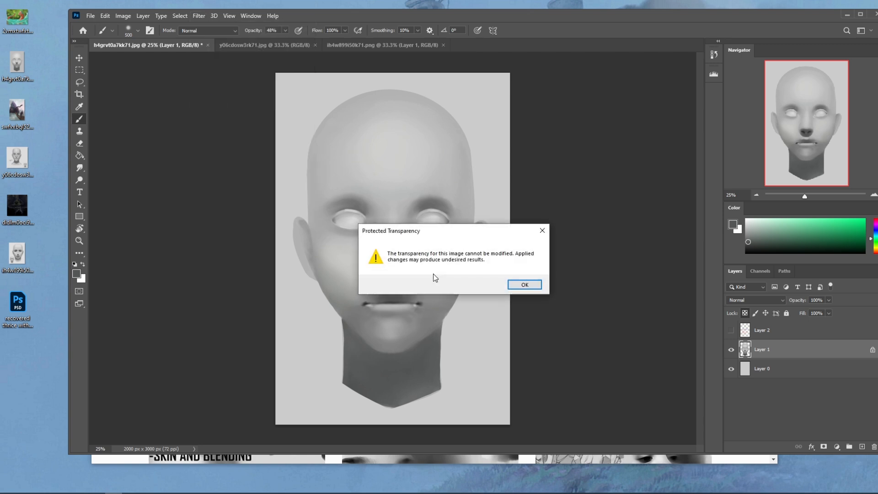
left_click(526, 285)
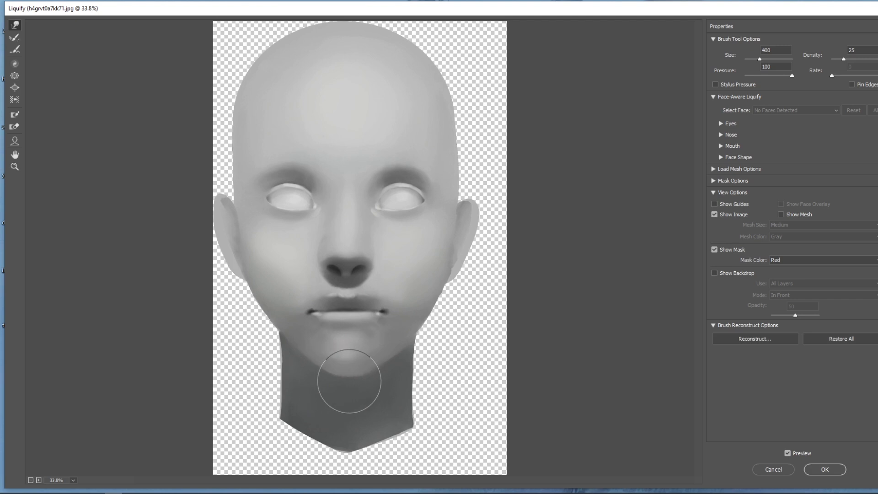
left_click(837, 470)
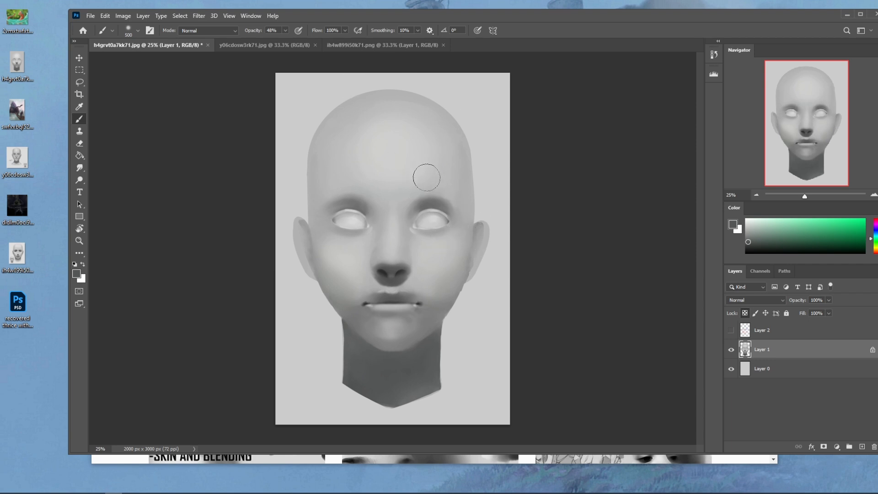
- Repaint the shading above both eyes and around the brows with greys sampled from the face, enlarging the brush to 800
left_click(339, 109, "alt")
left_click(425, 202, "alt")
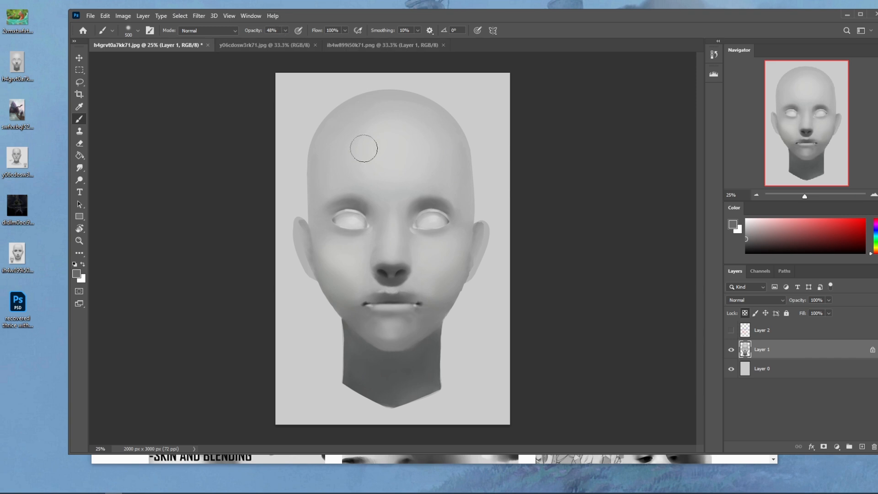
left_click_drag(356, 197, 361, 203)
left_click(448, 196, "alt")
left_click(447, 187, "alt")
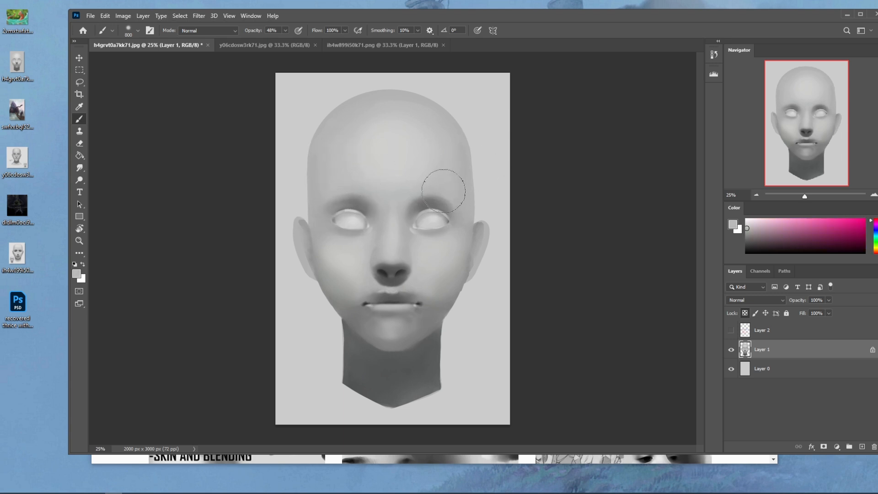
left_click(446, 196, "alt")
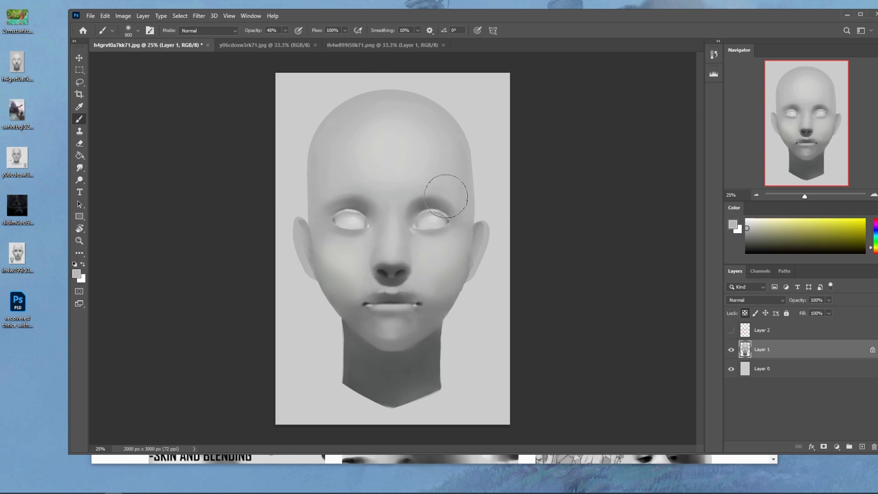
left_click(425, 205, "alt")
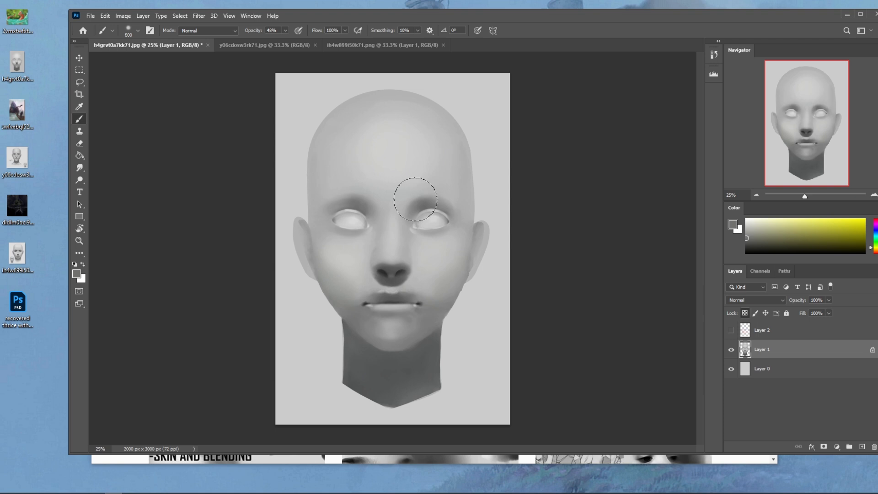
left_click(419, 200, "alt")
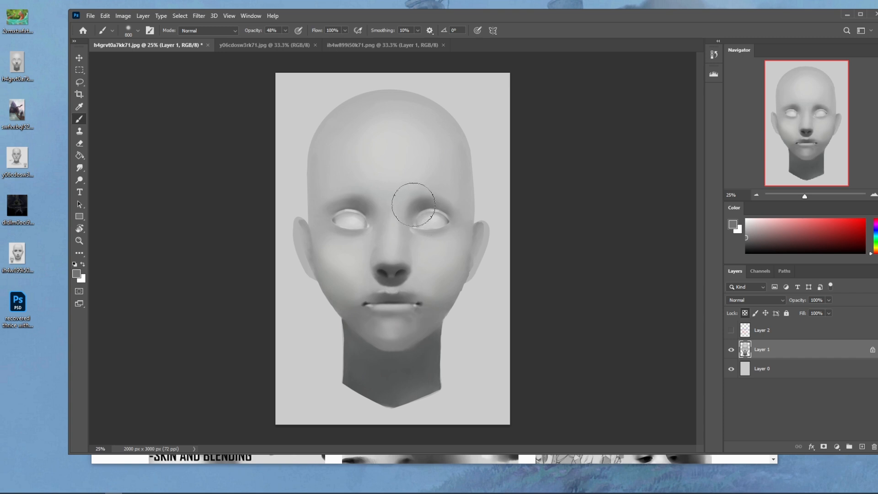
- Soften the shading beside the nose with the Smudge tool at 5% strength, and return to the Brush tool
left_click(79, 167)
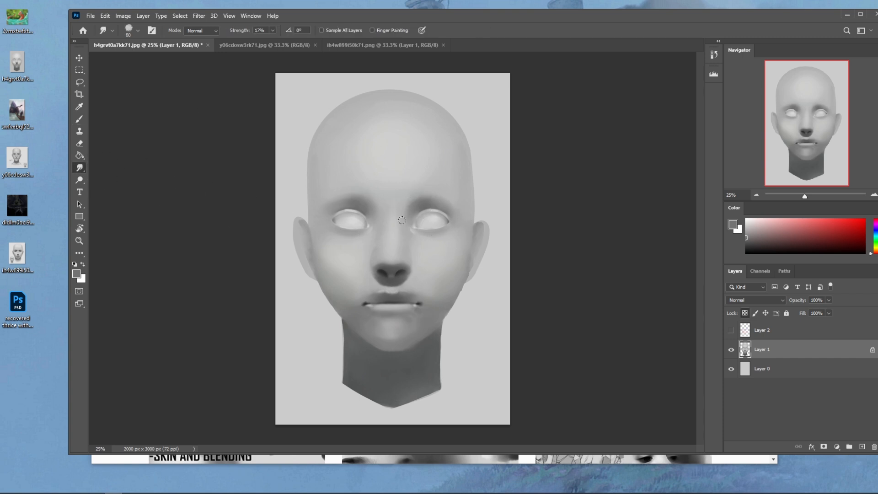
left_click(272, 31)
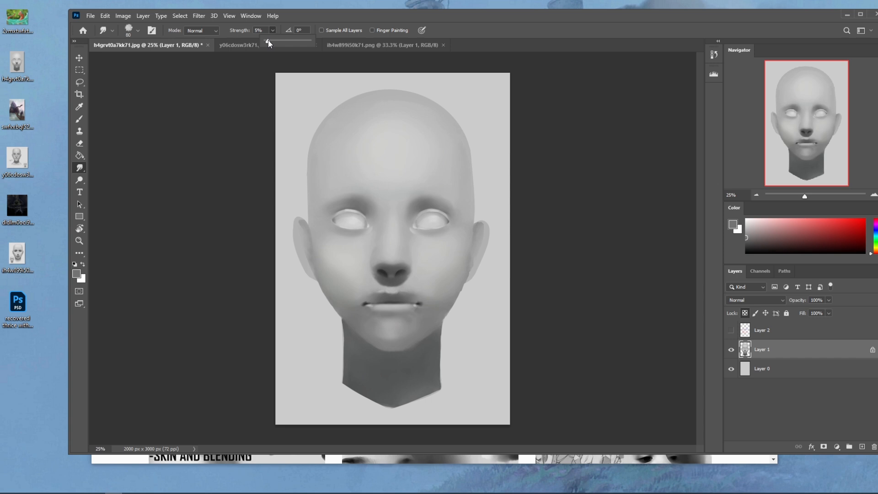
left_click(414, 257)
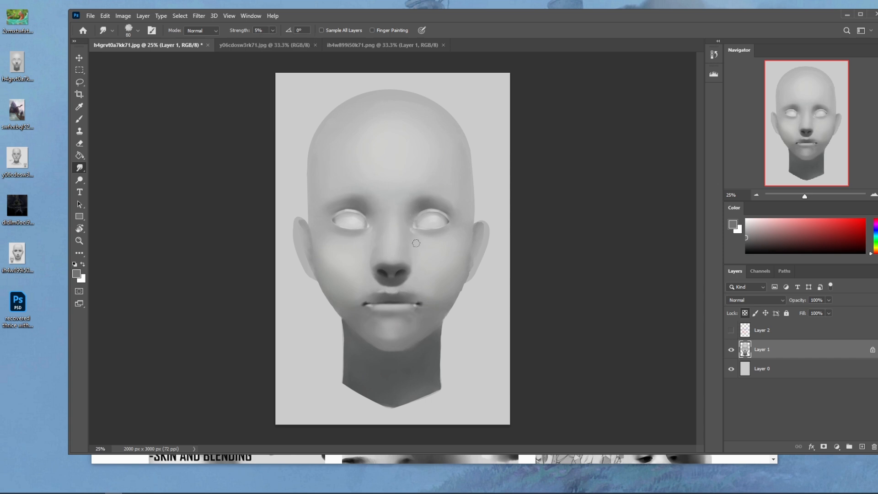
key("b")
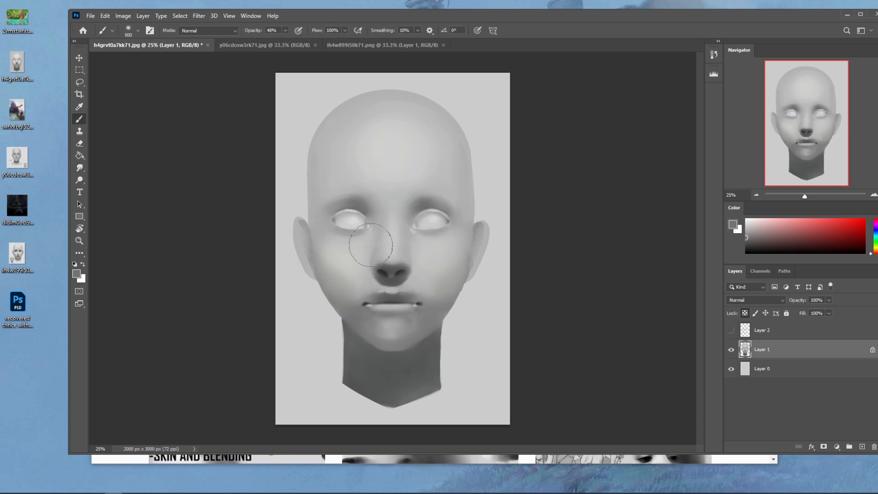
- Soften the shading around the nose, cheeks and jaw on Layer 1 with sampled greys at 48% brush opacity
left_click(332, 255, "alt")
left_click(450, 286, "alt")
left_click(440, 277, "alt")
left_click_drag(449, 309, 420, 321)
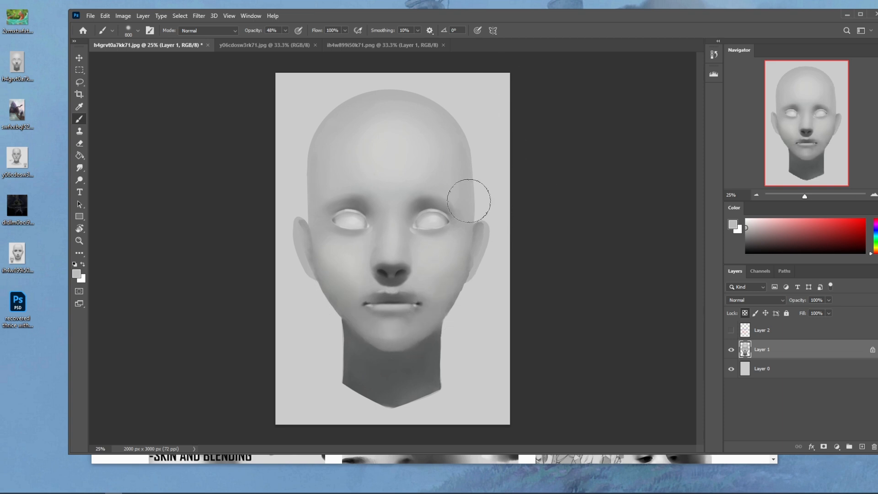
- Switch to the small textured brush and touch up the nostril rims at size 10 and 77% opacity
right_click(397, 241)
left_click(450, 358)
left_click(538, 149)
left_click(365, 261, "alt")
left_click(384, 269, "alt")
key("z")
left_click_drag(341, 232, 414, 263)
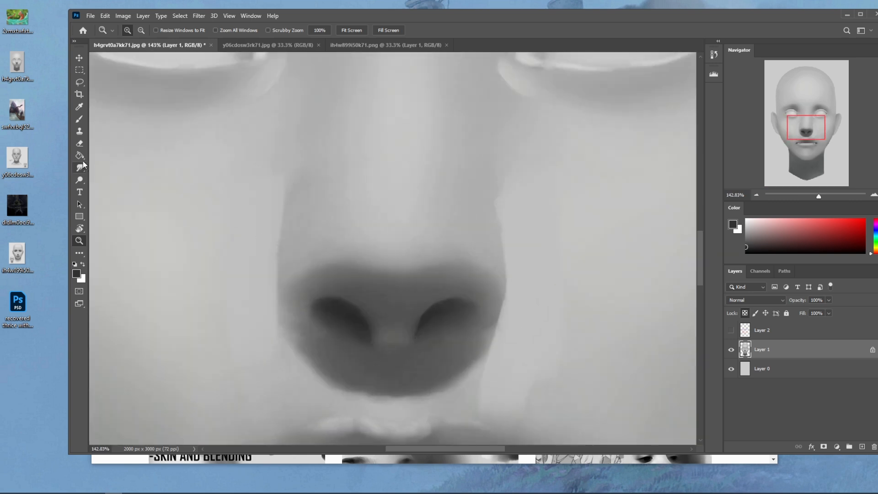
key("b")
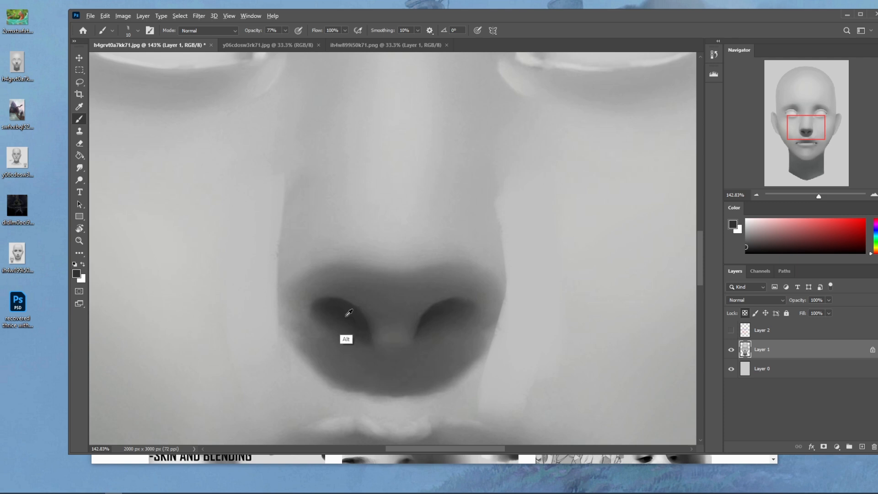
left_click(342, 297, "alt")
left_click(431, 293, "alt")
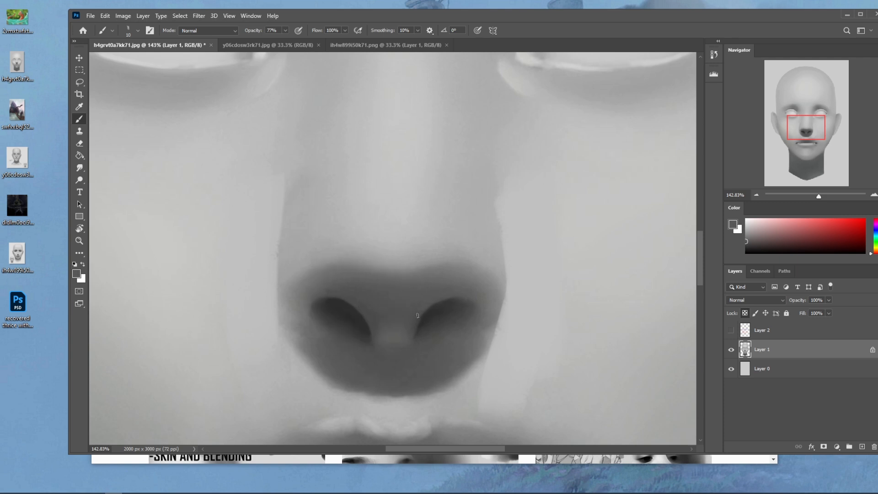
- Fill both nostrils with the sampled dark grey using a size 20 brush, and undo the last strokes
left_click(351, 312, "alt")
key("bracketright")
key("bracketright")
left_click_drag(454, 305, 425, 320)
mouse_move(471, 303)
left_mouse_down()
mouse_move(443, 303)
mouse_move(430, 332)
left_mouse_up()
left_click_drag(331, 319, 363, 341)
left_click_drag(325, 308, 343, 337)
left_click_drag(457, 322, 429, 333)
mouse_move(465, 317)
left_mouse_down()
mouse_move(413, 333)
mouse_move(424, 334)
left_mouse_up()
key("ctrl+z")
key("ctrl+z")
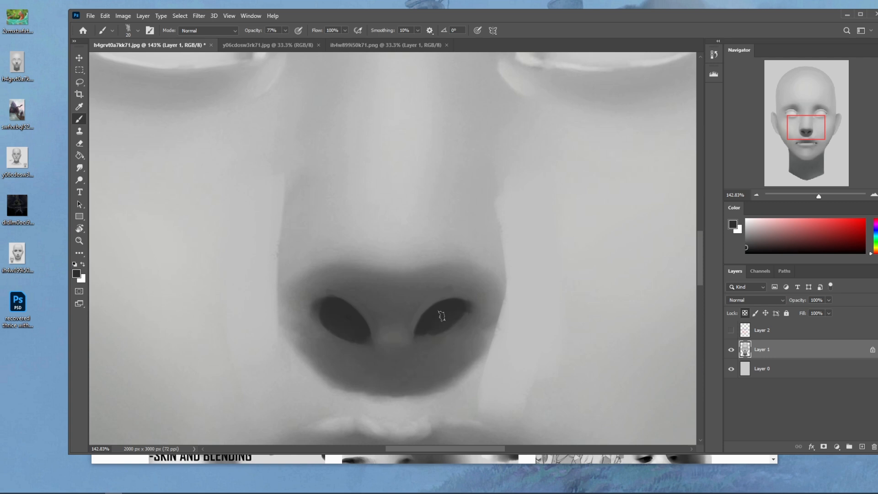
- Blend the lower edges of both nostrils with the Smudge tool at 5% strength and size 25
left_click(79, 168)
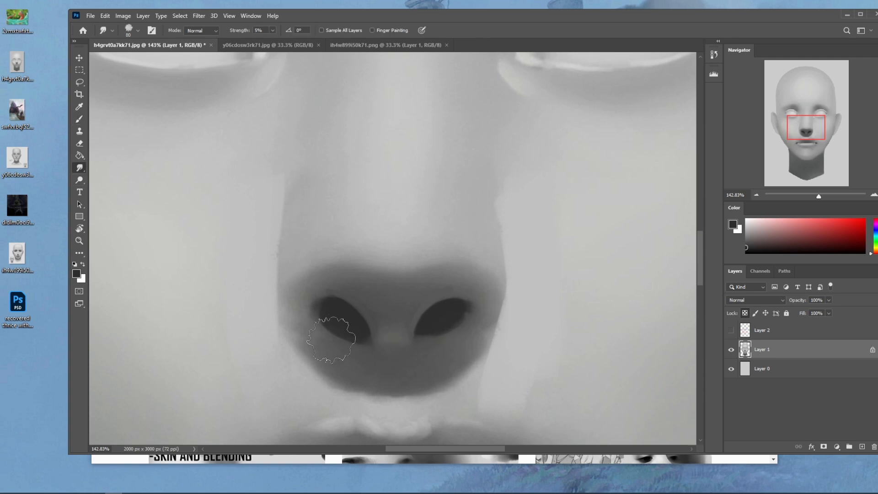
key("bracketleft")
key("bracketleft")
key("bracketleft")
key("bracketleft")
key("bracketleft")
key("bracketleft")
key("bracketleft")
key("bracketleft")
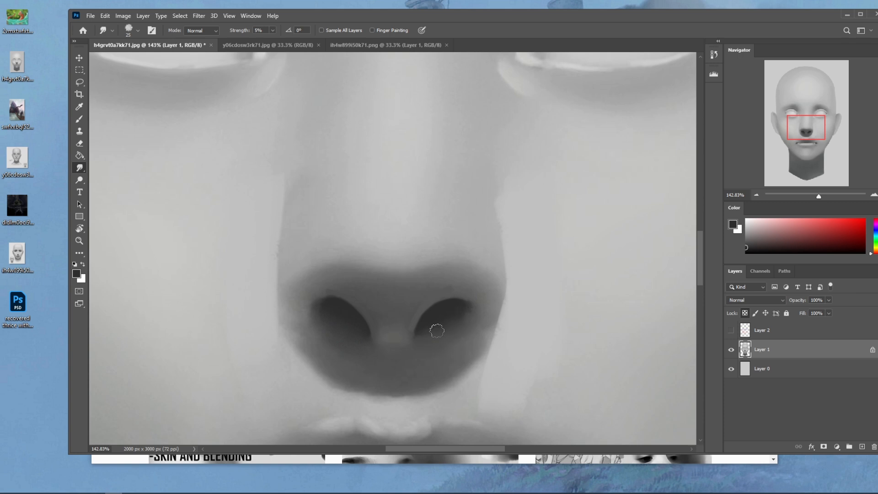
- Paint dark creases beneath both nostril wings with the size 20 brush, undoing the unwanted strokes
key("b")
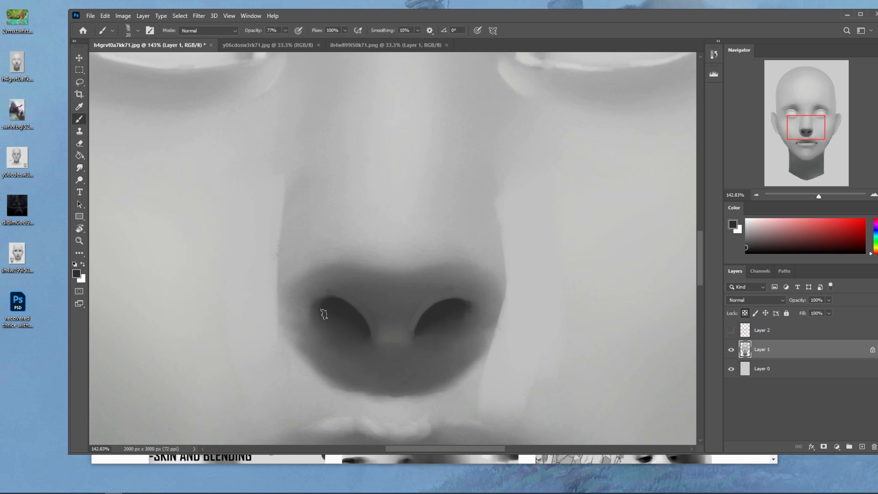
mouse_move(324, 332)
left_mouse_down()
mouse_move(275, 315)
mouse_move(290, 331)
mouse_move(320, 335)
left_mouse_up()
key("ctrl+z")
key("ctrl+z")
key("ctrl+z")
left_click_drag(462, 338, 499, 330)
key("ctrl+z")
key("ctrl+z")
- Smudge the new creases and round off the nostril wings with greys sampled from the nose
left_click(80, 168)
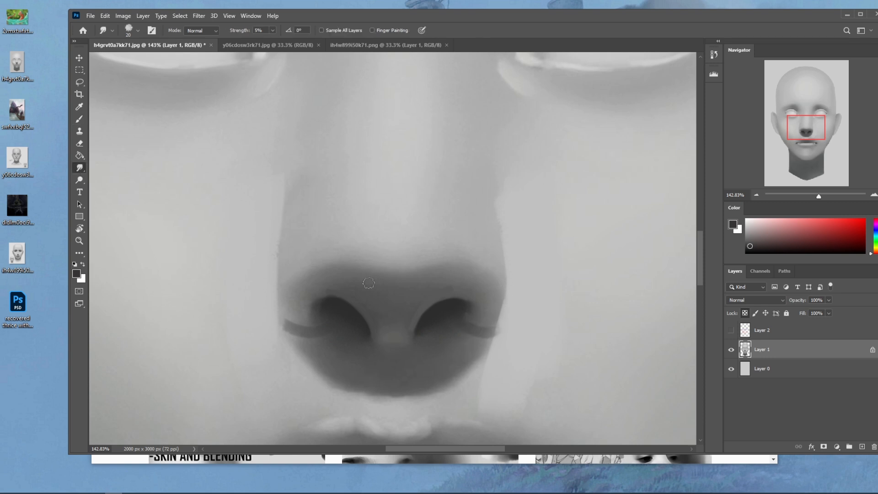
key("bracketright")
key("bracketright")
key("b")
left_click(494, 310, "alt")
left_click(492, 283, "alt")
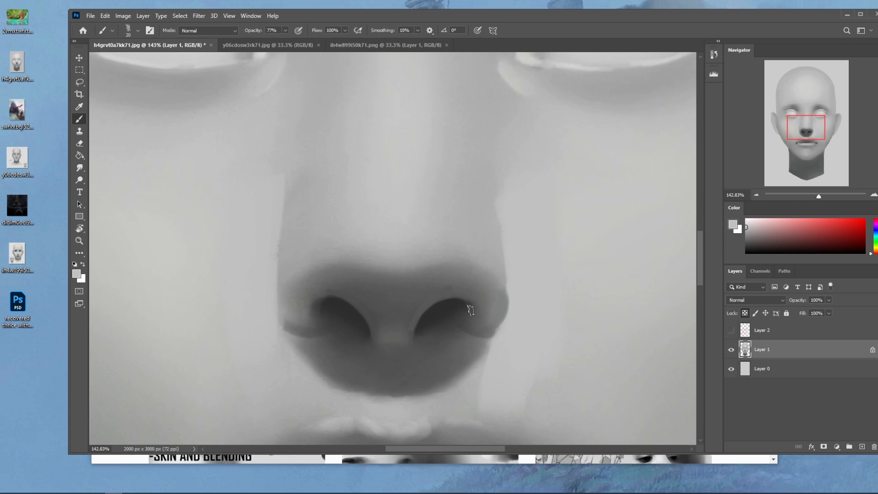
- Switch to the soft brush at size 600 and 25% opacity and soften the shading on the nose
key("ctrl+0")
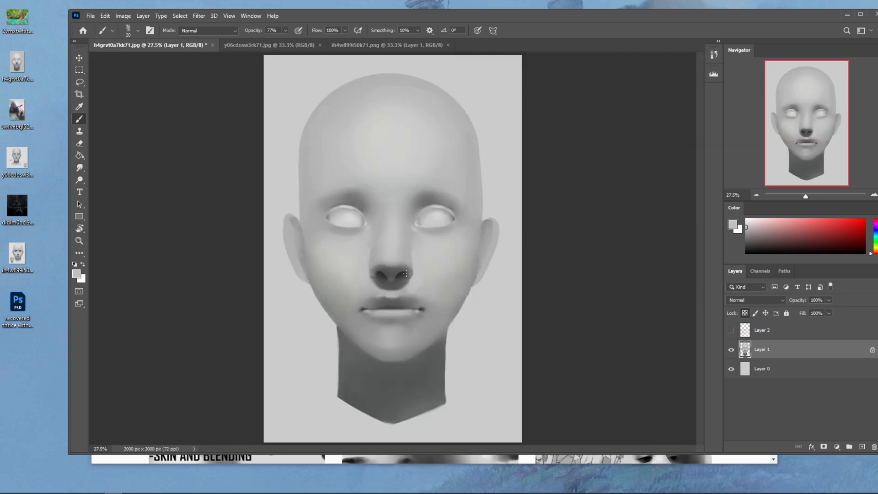
right_click(419, 278)
left_click(478, 298)
left_click(587, 132)
key("bracketright")
left_click_drag(284, 30, 262, 41)
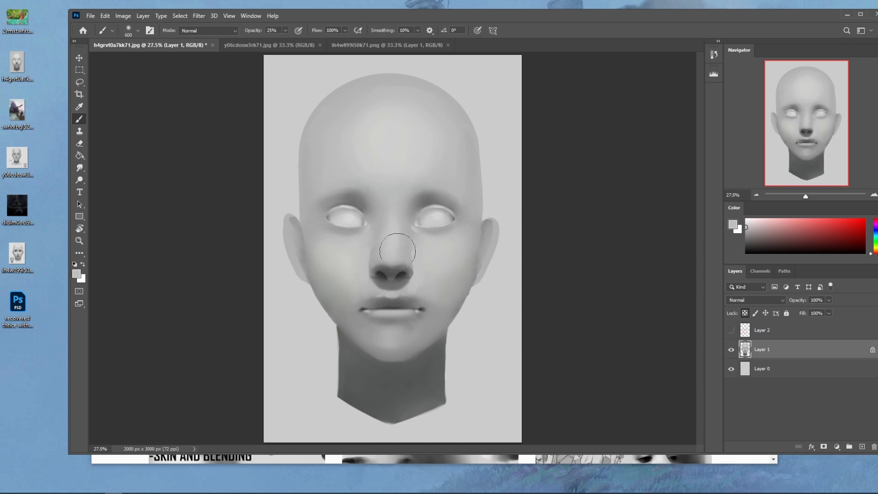
- Rework the lip line and mouth corners with sampled greys, using the size 80 textured brush at 49% opacity
right_click(430, 268)
double_click(467, 355)
left_click(284, 30)
left_click_drag(286, 39, 297, 39)
left_click(420, 292, "alt")
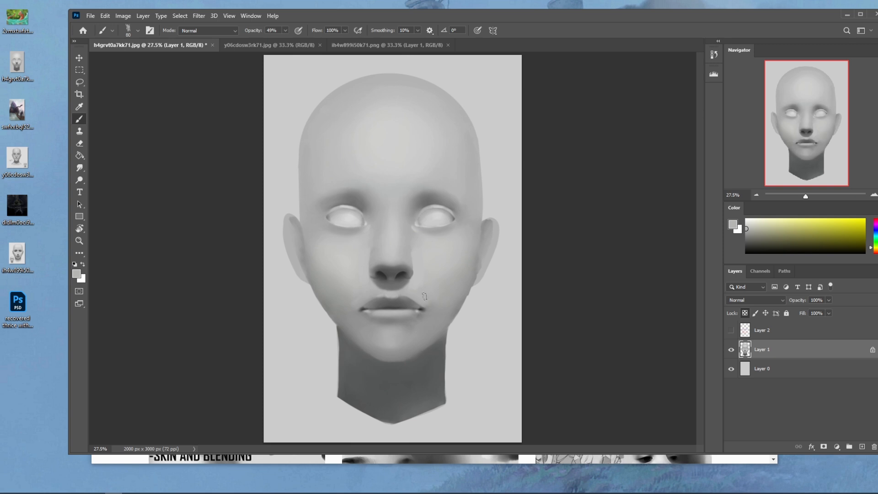
left_click(407, 301, "alt")
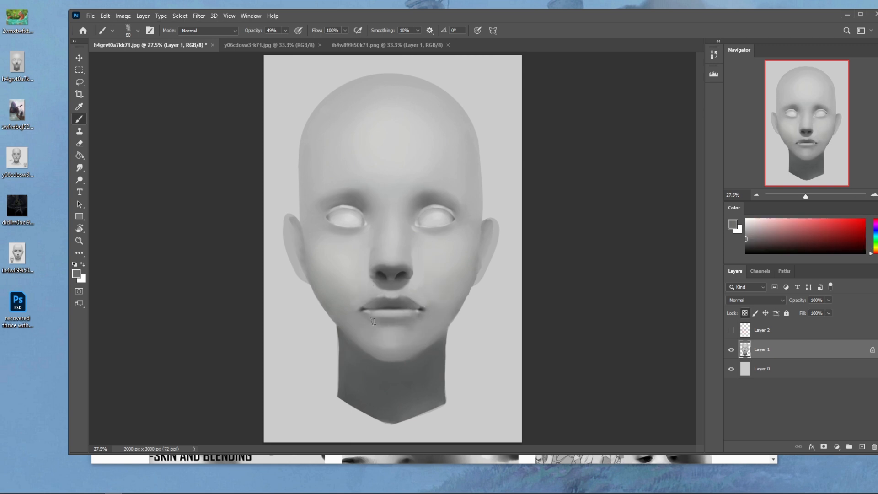
left_click(387, 310, "alt")
mouse_move(379, 314)
left_mouse_down()
mouse_move(354, 314)
mouse_move(426, 309)
left_mouse_up()
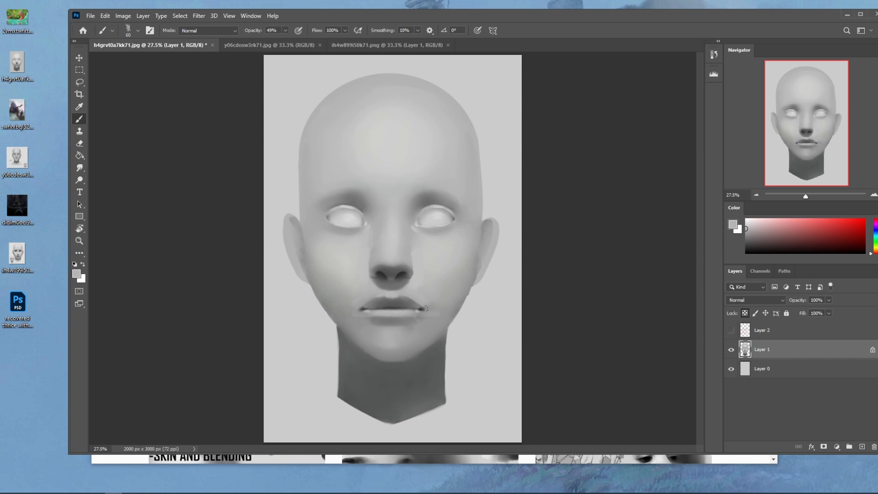
- Paint sampled light greys under both eyes to define the lower eyelids, with the brush at 100% opacity
left_click(448, 237, "alt")
left_click(286, 30)
left_click_drag(287, 39, 307, 39)
left_click(342, 241, "alt")
left_click_drag(334, 237, 360, 243)
left_click(448, 236, "alt")
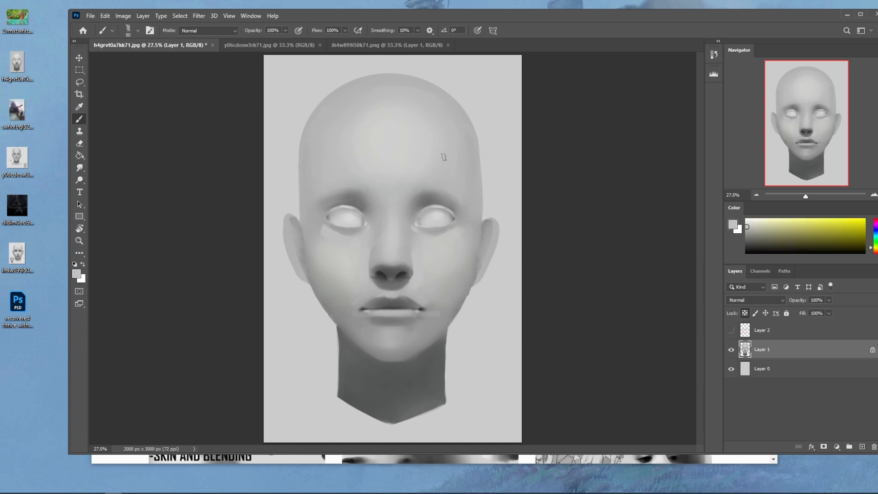
left_click(448, 239, "alt")
- Repaint the sides of the nose below the inner eye corners with a size 70 brush
key("bracketleft")
key("bracketleft")
left_click(418, 238, "alt")
left_click(413, 252, "alt")
left_click_drag(414, 237, 415, 260)
left_click(362, 281, "alt")
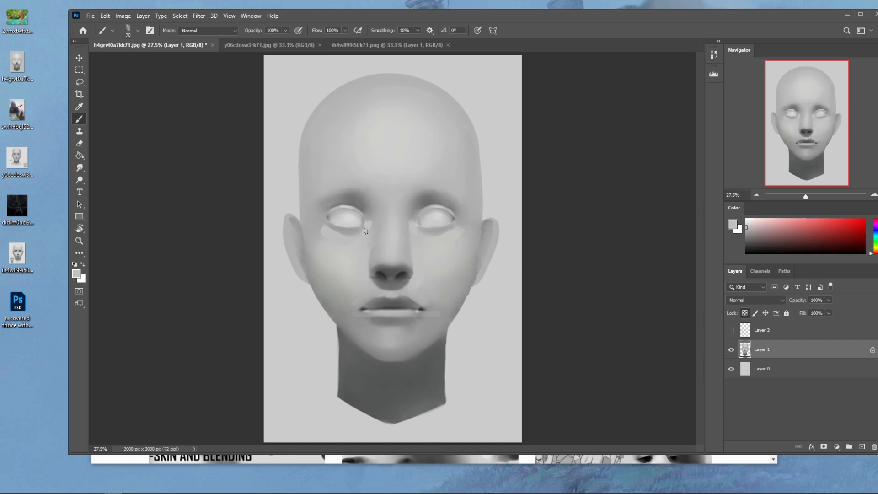
- Even out the nose bridge and inner eye corner shading with sampled greys at brush size 90
left_click(406, 232, "alt")
key("bracketright")
key("bracketright")
left_click(389, 243, "alt")
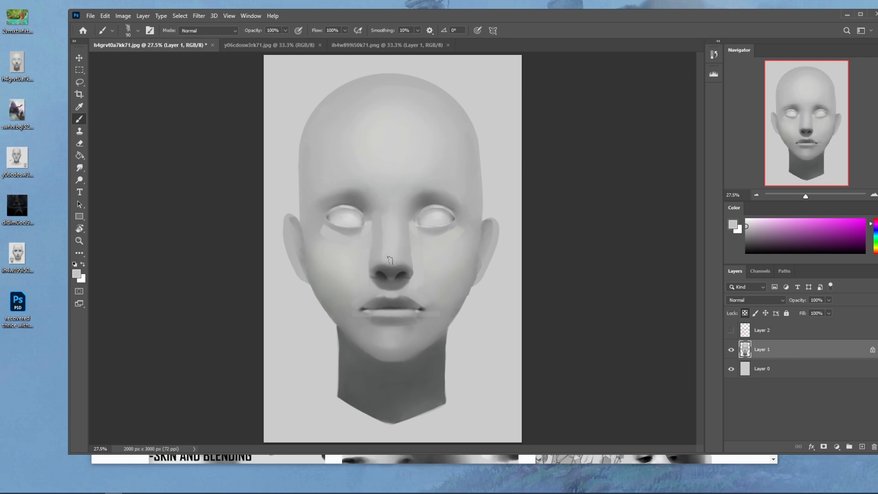
left_click(402, 236, "alt")
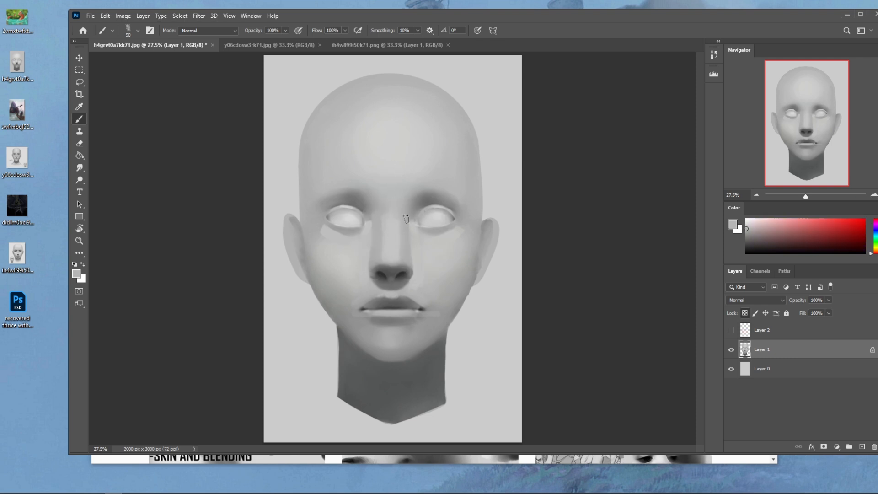
left_click(415, 233, "alt")
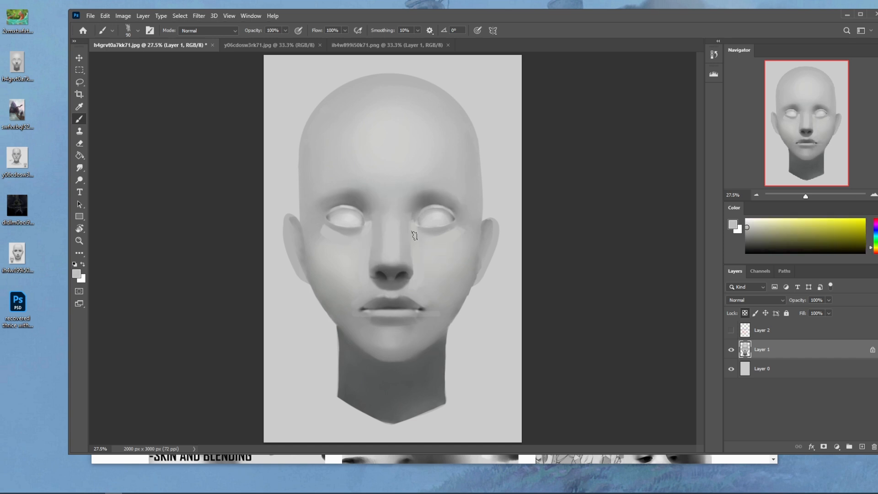
- Blend the under-eye strokes with the Smudge tool at 5% strength and touch them up with a size 70 brush
key("[")
key("[")
left_click(79, 167)
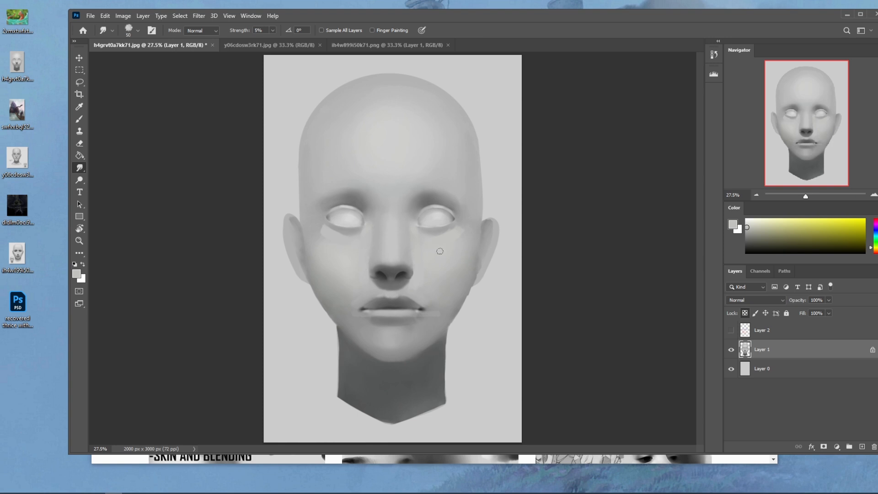
key("bracketright")
key("bracketright")
mouse_move(310, 218)
left_mouse_down()
mouse_move(330, 245)
mouse_move(327, 233)
mouse_move(324, 250)
left_mouse_up()
key("b")
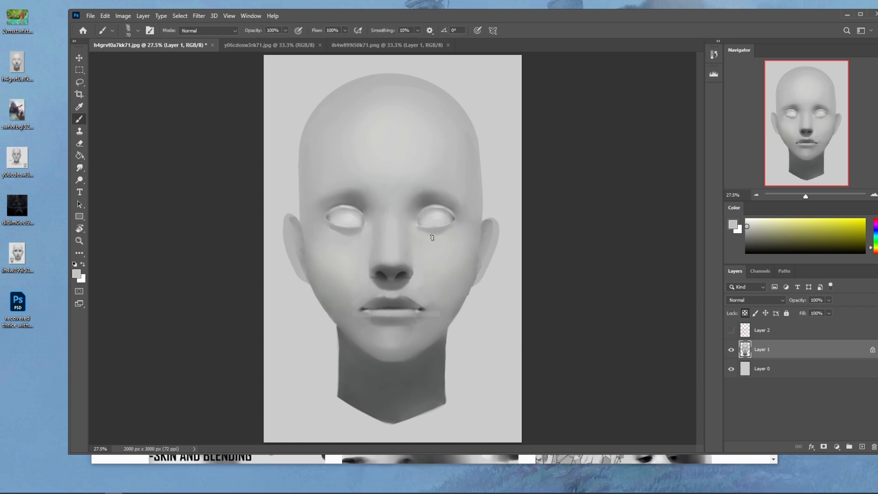
left_click(355, 242, "alt")
left_click_drag(355, 234, 364, 232)
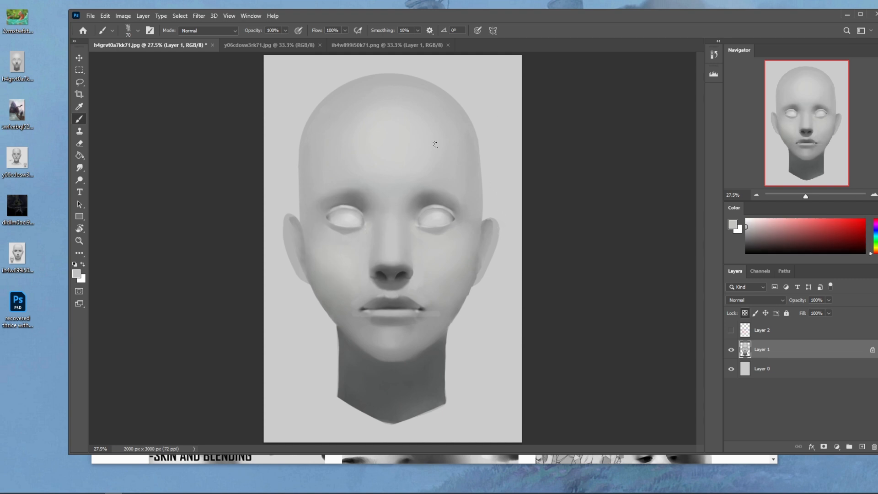
- Paint a dark shadow beneath the lower lip with a size 30 brush, undo the last stroke, and smudge the lips
left_click(382, 295, "alt")
left_click(399, 321, "alt")
left_click(394, 305, "alt")
key("[")
mouse_move(405, 321)
left_mouse_down()
mouse_move(376, 325)
mouse_move(413, 319)
left_mouse_up()
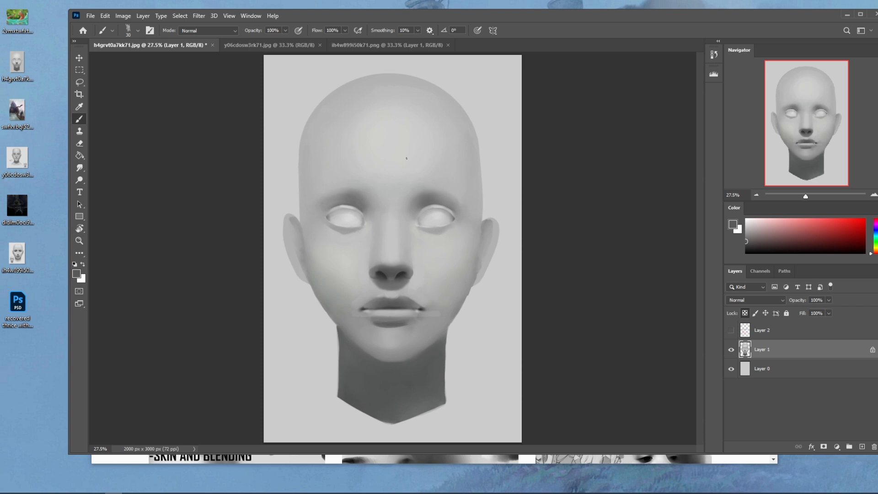
key("ctrl+z")
key("r")
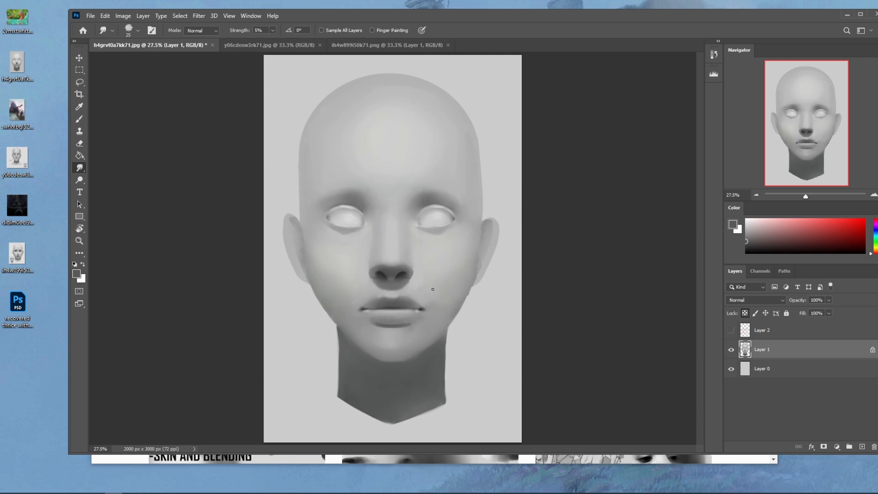
- Soften the upper lip with a sampled light grey, using the soft brush at size 300 and 29% opacity
key("b")
right_click(446, 280)
left_click(494, 299)
left_click(588, 155)
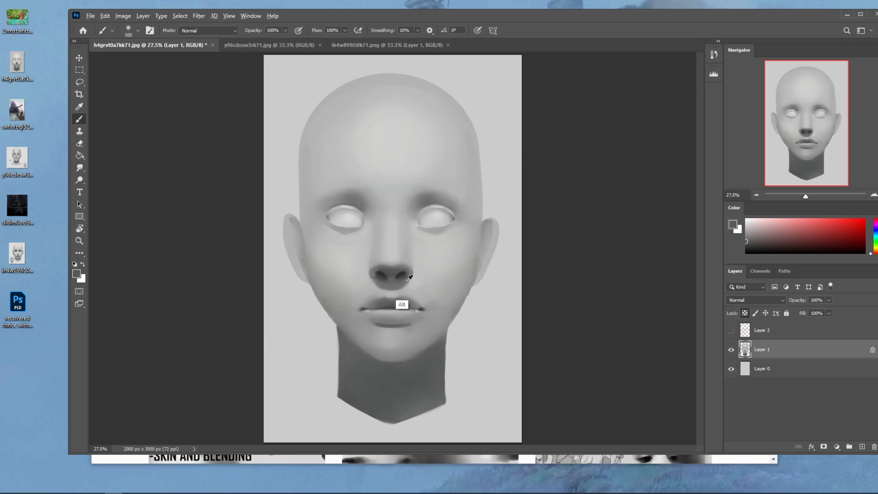
left_click(408, 280, "alt")
key("bracketright")
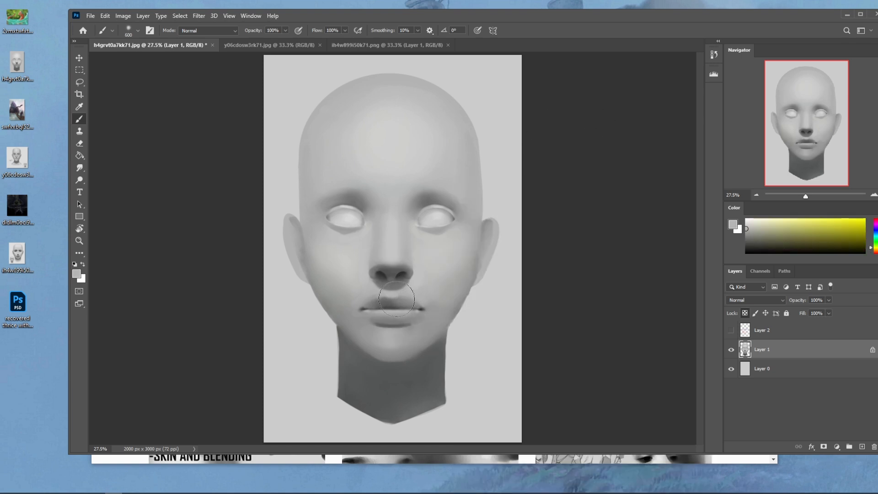
left_click(285, 31)
left_click_drag(287, 41, 255, 41)
key("bracketleft")
key("bracketleft")
key("bracketleft")
key("bracketleft")
key("bracketright")
key("bracketright")
key("bracketright")
key("bracketright")
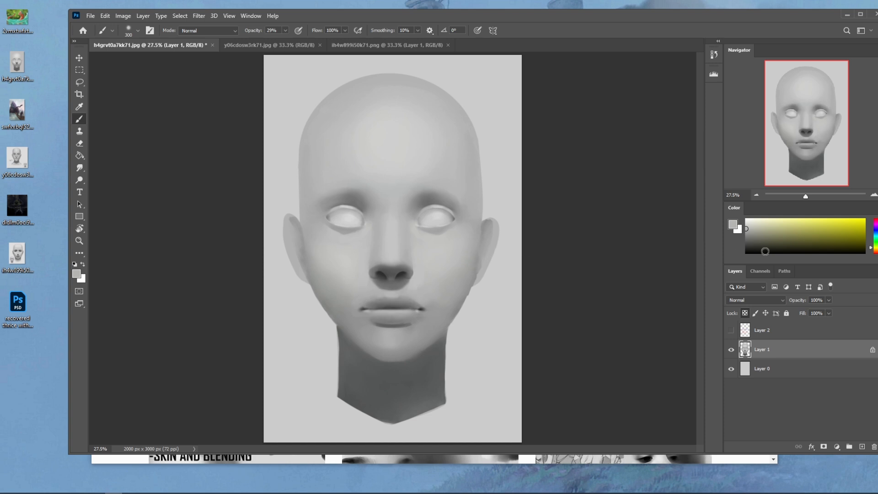
- Set the foreground colour to white and paint a highlight just above the centre of the upper lip
left_click_drag(764, 230, 745, 218)
key("bracketleft")
key("bracketright")
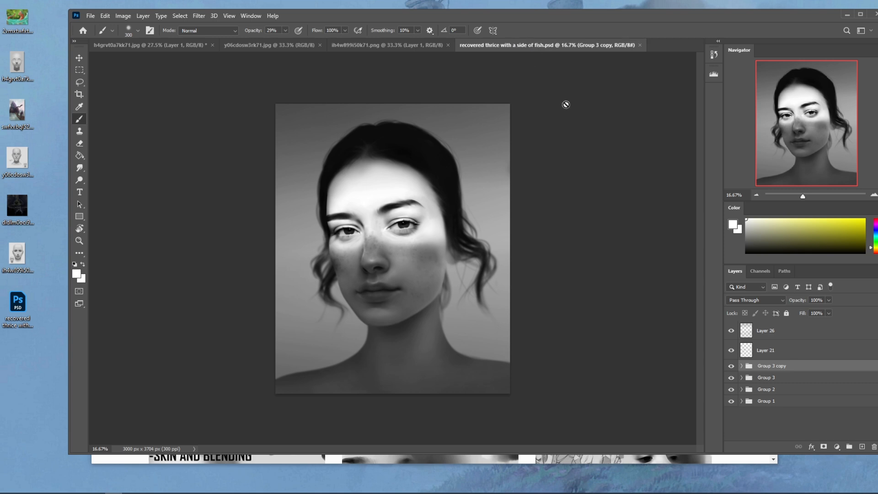
- Close the portrait example recovered thrice with a side of fish.psd and return to the head study
left_click(607, 4)
left_click(639, 45)
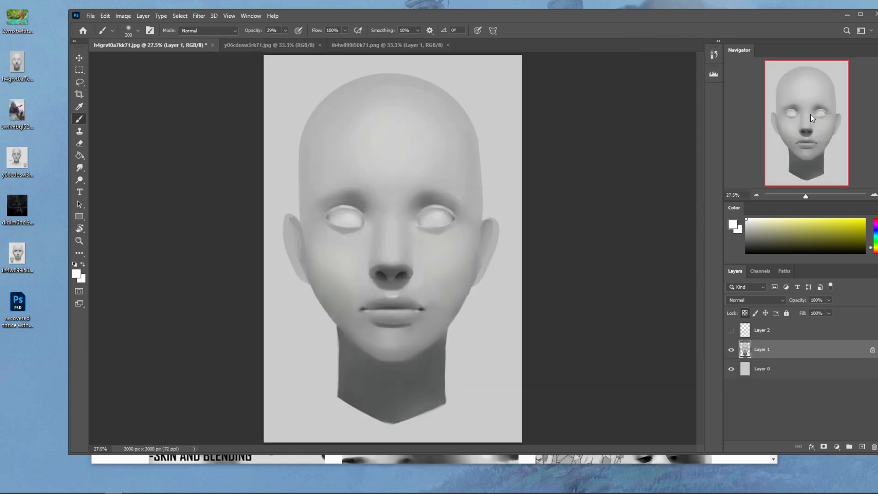
- Flatten the head study into a single layer, select the whole canvas, and undo the flattening
right_click(825, 362)
left_click(786, 389)
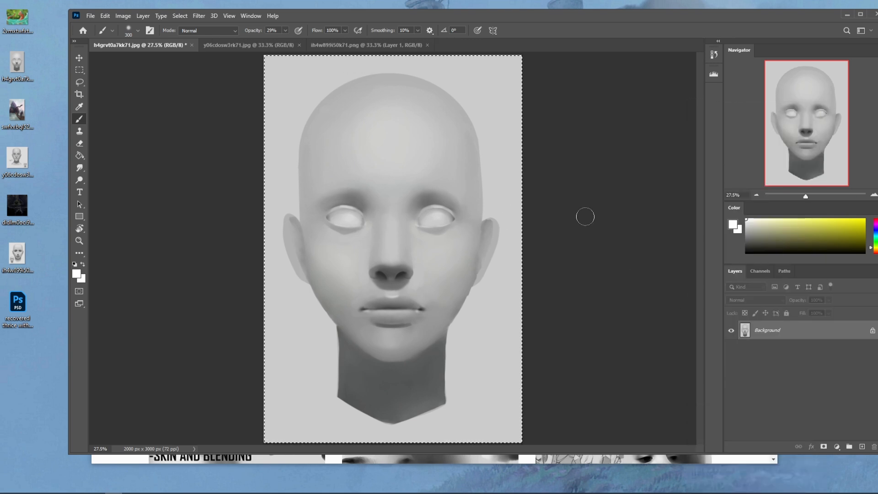
key("ctrl+z")
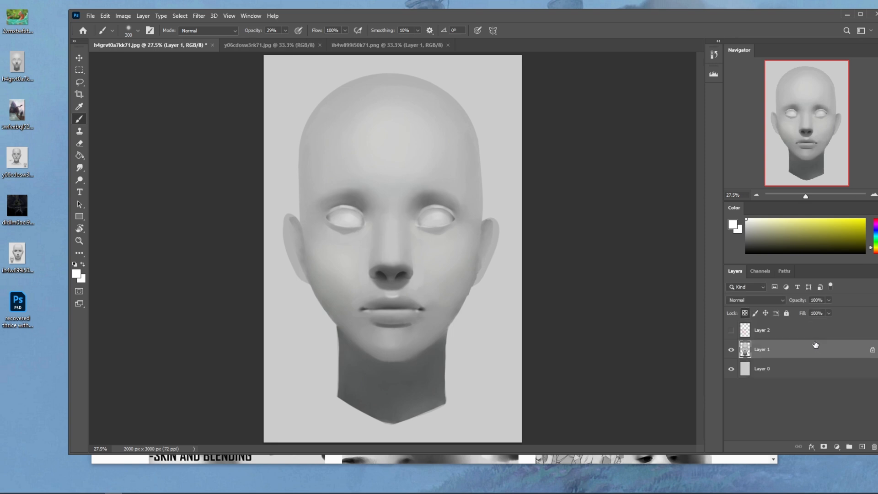
- Lighten the background on Layer 0 with a Hue/Saturation adjustment of +22 Lightness
key("ctrl+minus")
left_click(783, 368)
key("ctrl+u")
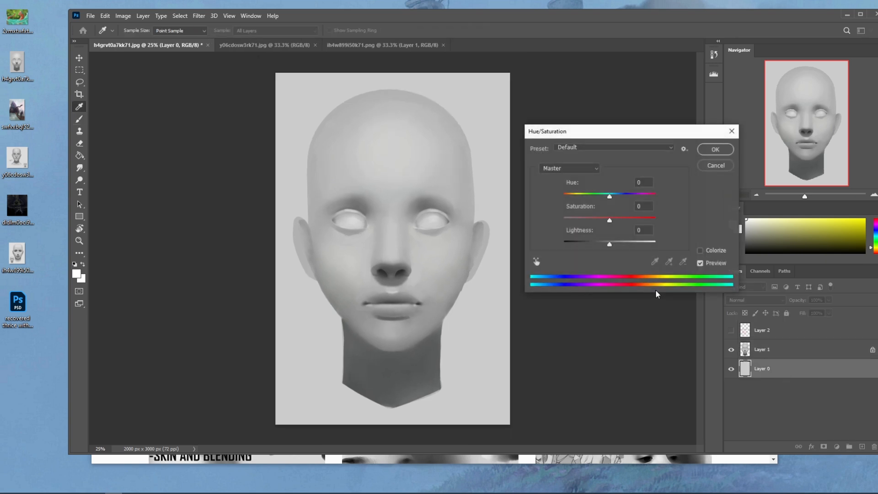
left_click_drag(609, 246, 620, 242)
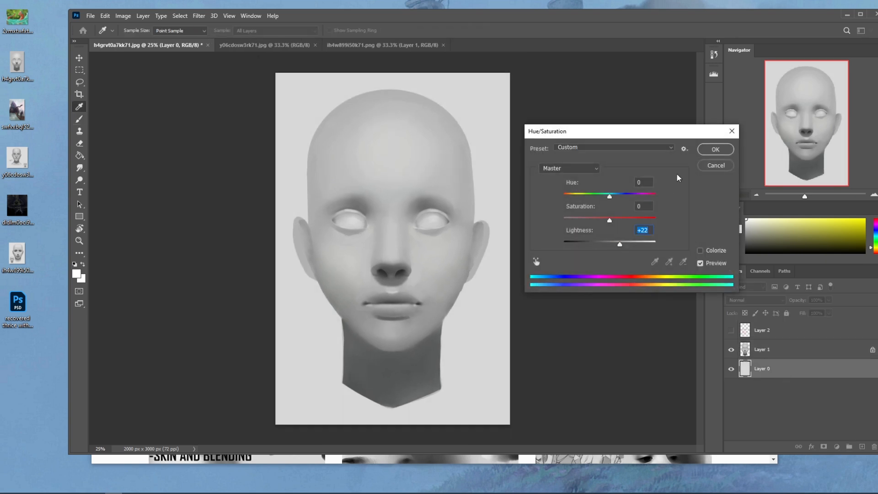
left_click(724, 165)
- Darken the head on Layer 1 with a Hue/Saturation adjustment of -6 Lightness
left_click(777, 349)
key("ctrl+u")
left_click_drag(609, 244, 606, 243)
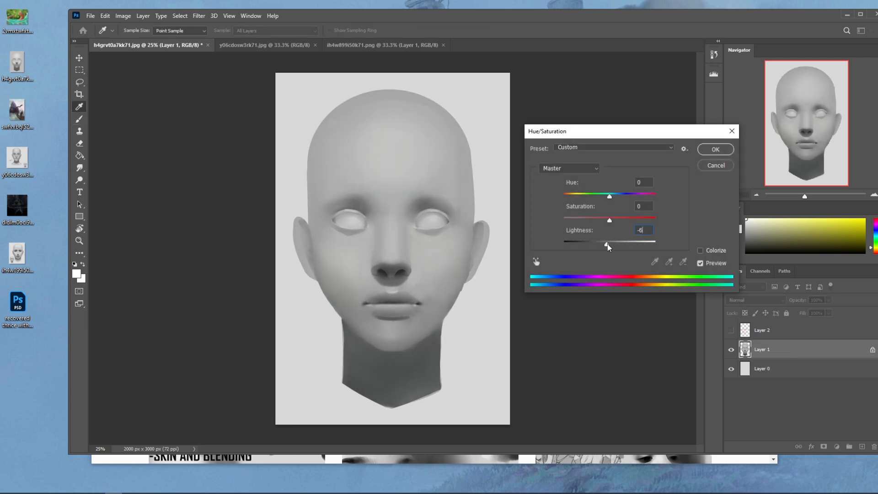
left_click(715, 149)
key("b")
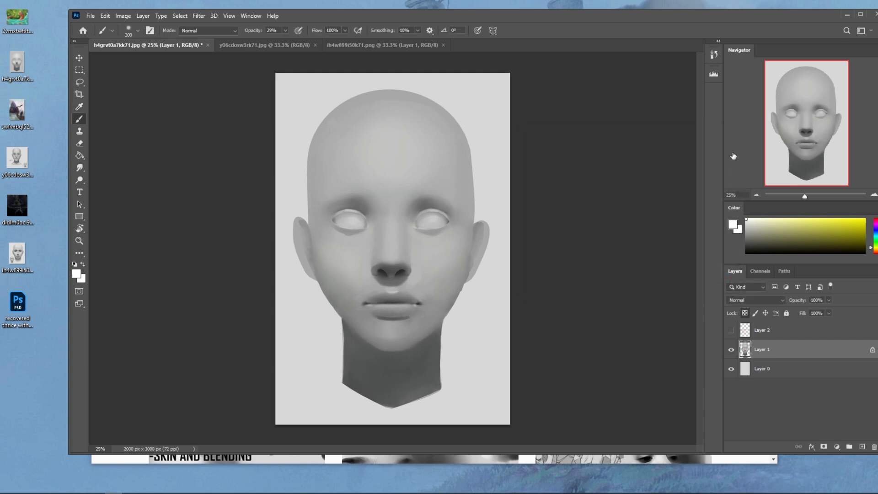
- Sample the canvas backdrop's light grey, #d7d7d7, as the foreground colour
left_click(732, 224)
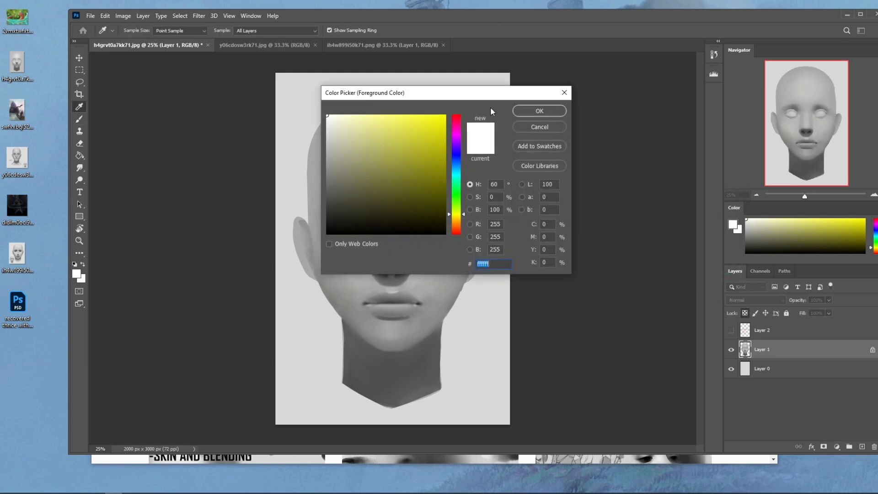
left_click(488, 79)
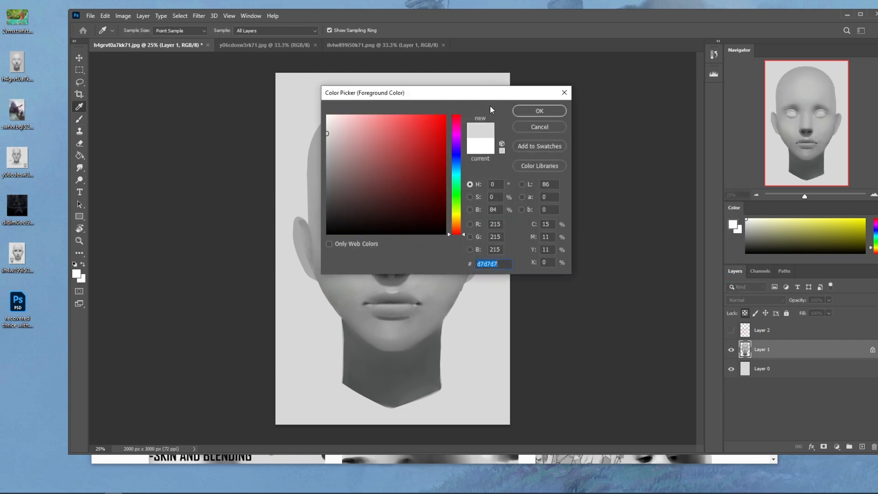
key("Return")
- Lighten the backdrop on Layer 0 once more with another Hue/Saturation adjustment of +22 Lightness
left_click(761, 369)
key("ctrl+u")
left_click_drag(609, 241, 620, 242)
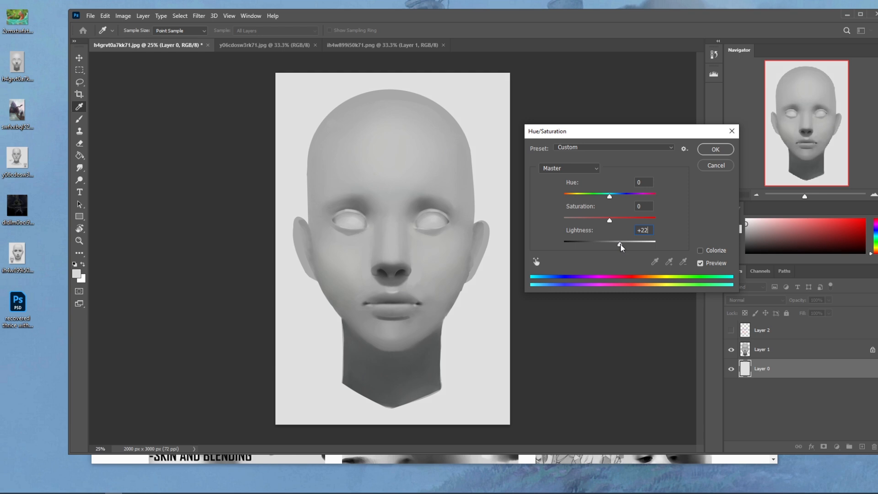
left_click(707, 148)
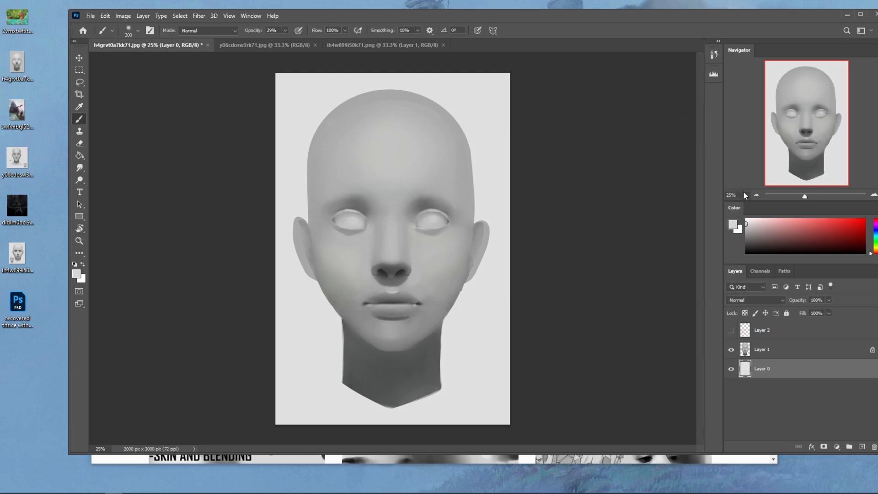
- Flatten the head study into a single layer and copy the whole canvas
left_click(772, 354)
right_click(772, 354)
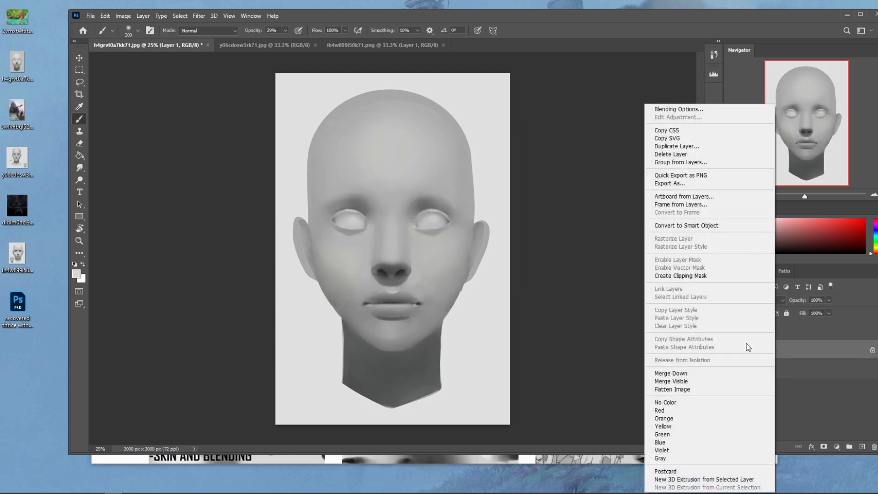
left_click(705, 391)
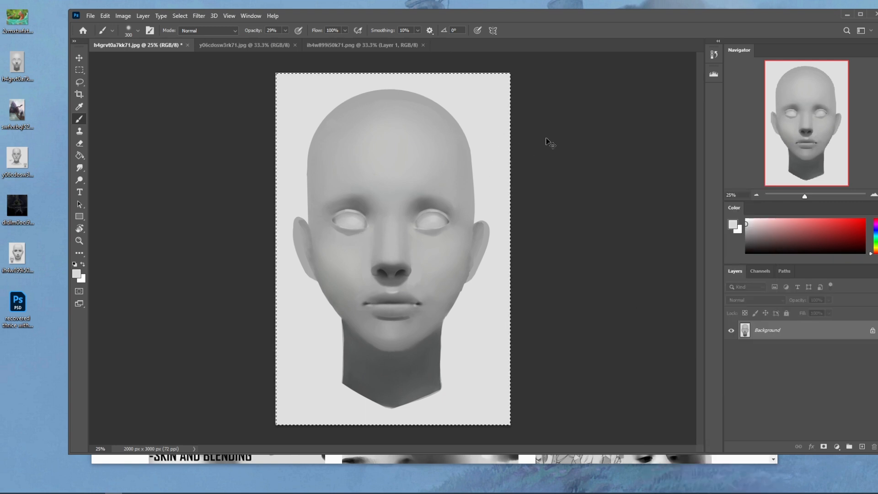
left_click(714, 57)
key("ctrl+a")
key("ctrl+a")
key("ctrl+a")
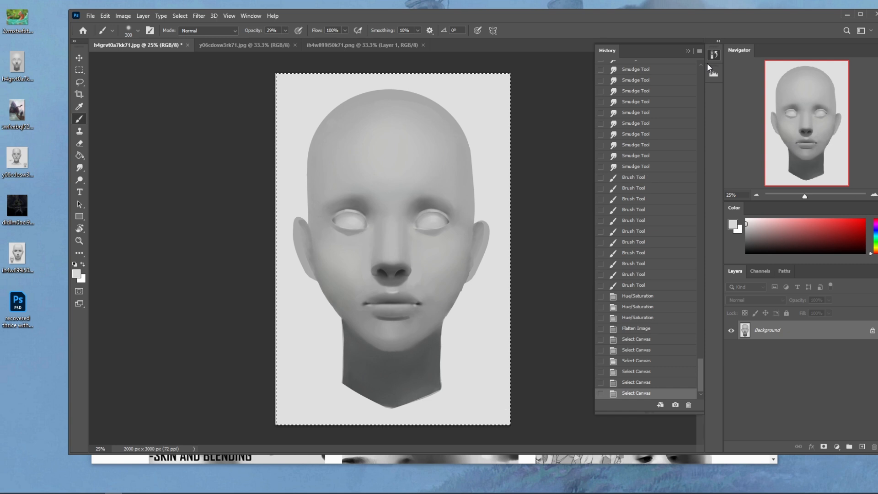
key("ctrl+a")
key("ctrl+a")
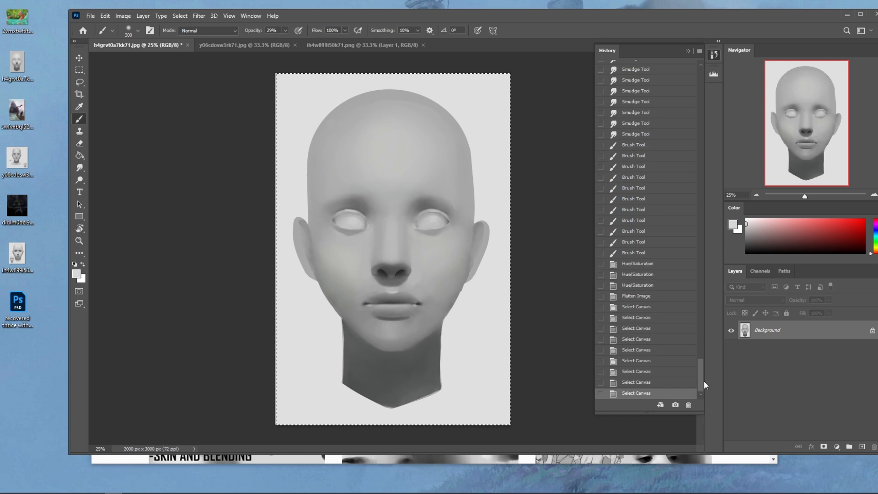
- Revert the document to its original h4grvt0a7kk71.jpg snapshot and paste the repainted head over it as a new layer
left_click_drag(702, 381, 702, 78)
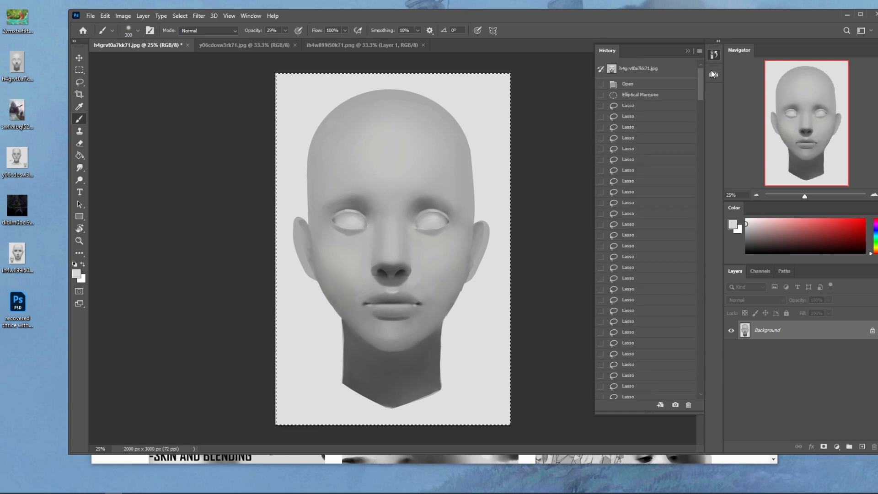
left_click(646, 69)
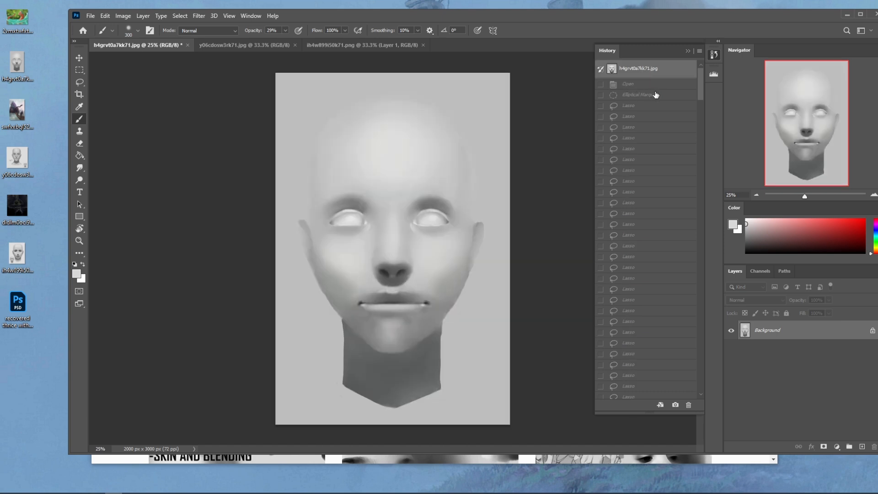
key("ctrl+v")
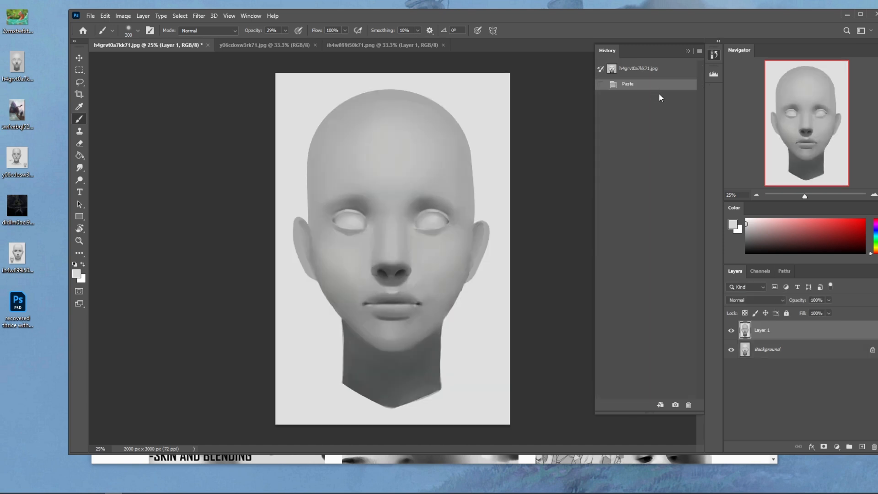
- Compare the repainted head with the original by repeatedly hiding and showing Layer 1
left_click(730, 330)
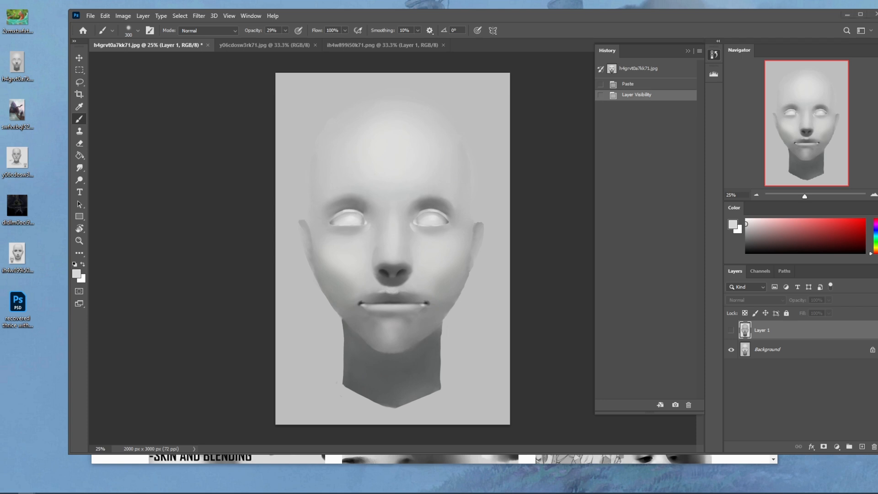
left_click(731, 331)
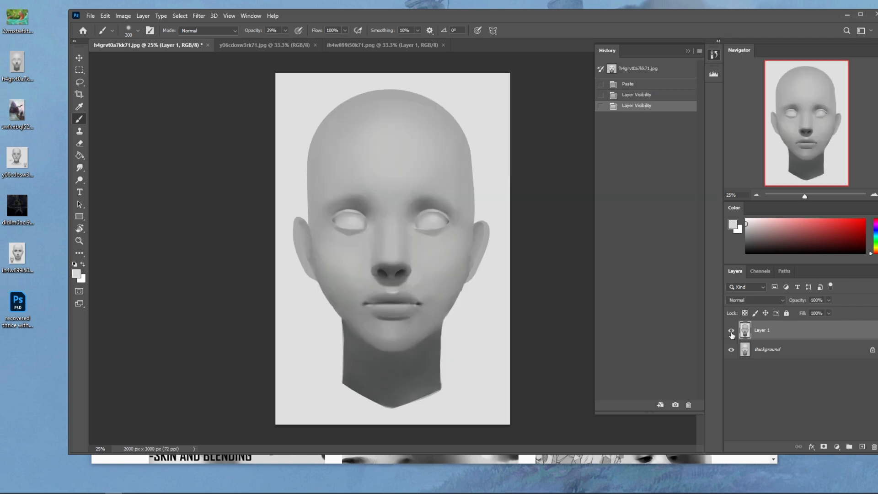
left_click(731, 331)
left_click(730, 331)
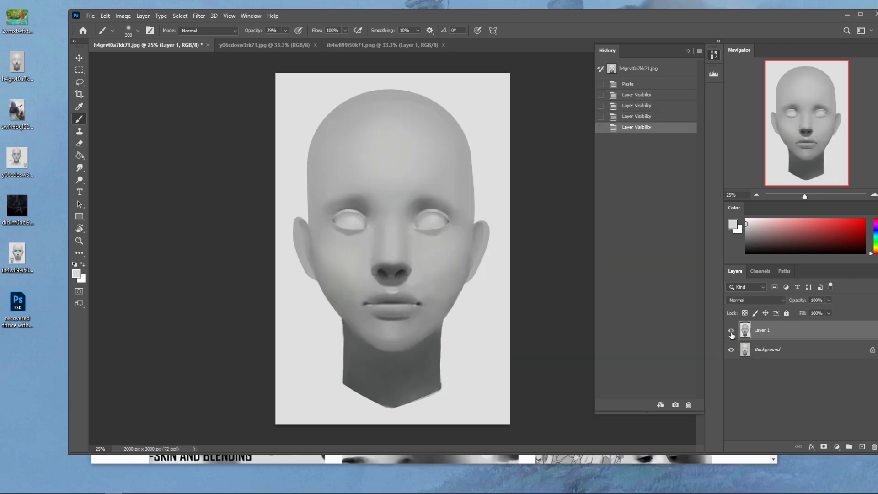
left_click(731, 331)
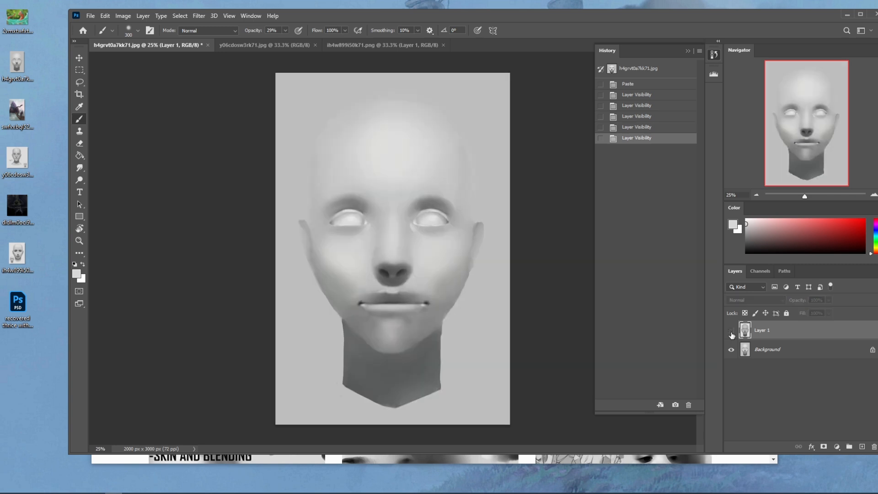
left_click(731, 331)
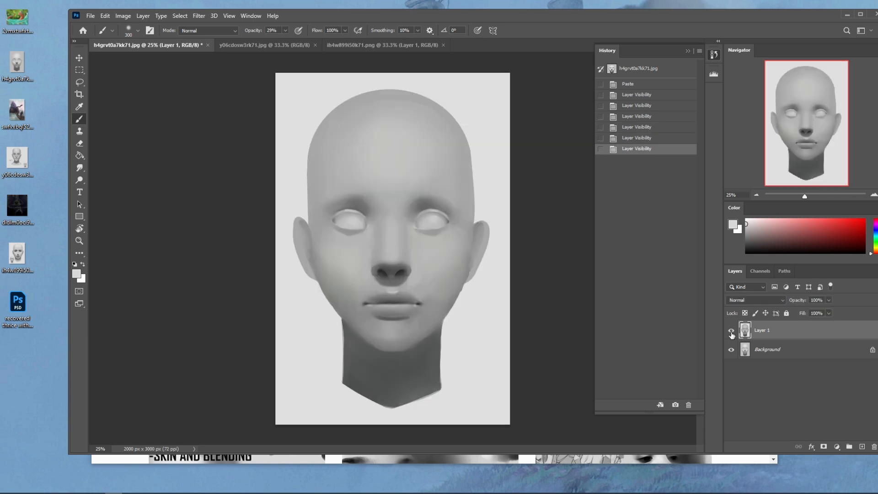
left_click(731, 331)
left_click(731, 331)
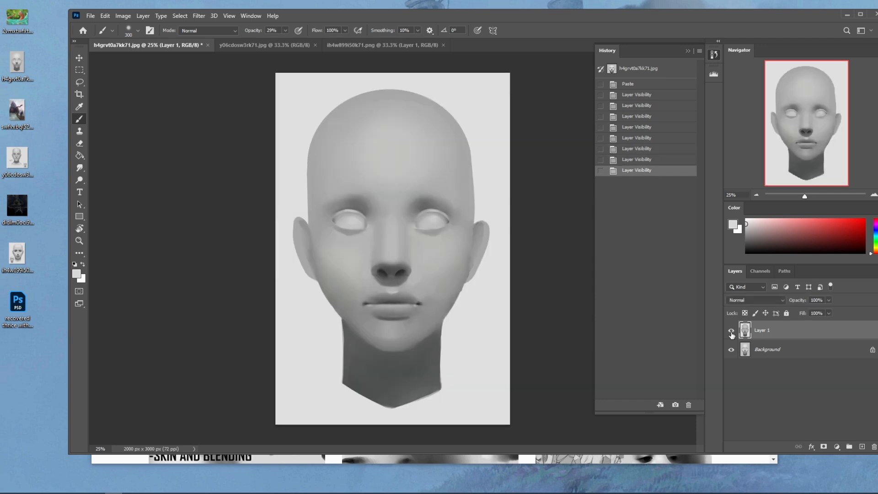
left_click(688, 51)
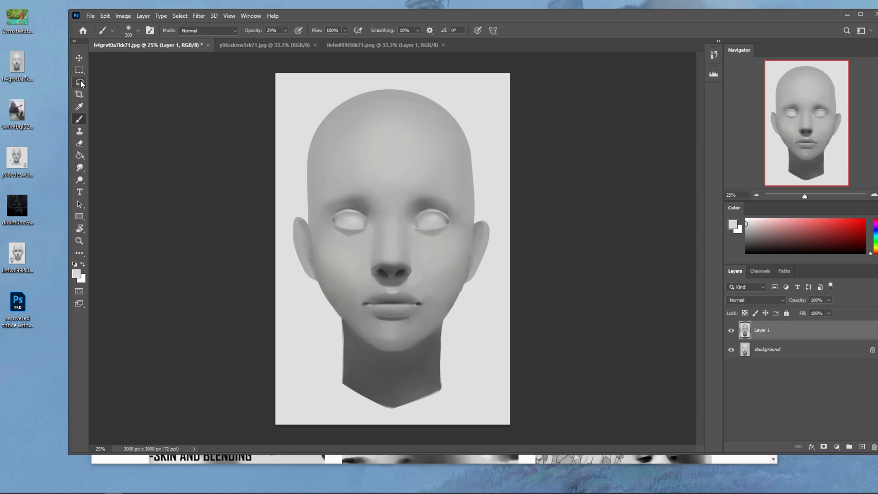
left_click(79, 82)
left_click(123, 101)
left_click(497, 240)
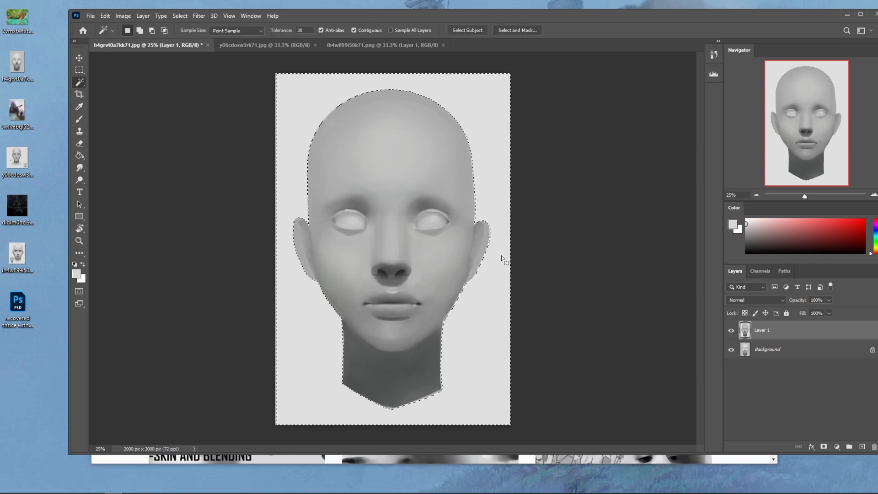
right_click(501, 255)
left_click(544, 380)
key("ctrl+d")
- Brush soft white light across the forehead on Layer 1 with a 2400 px brush at 16% opacity
key("b")
right_click(447, 241)
left_click(565, 124)
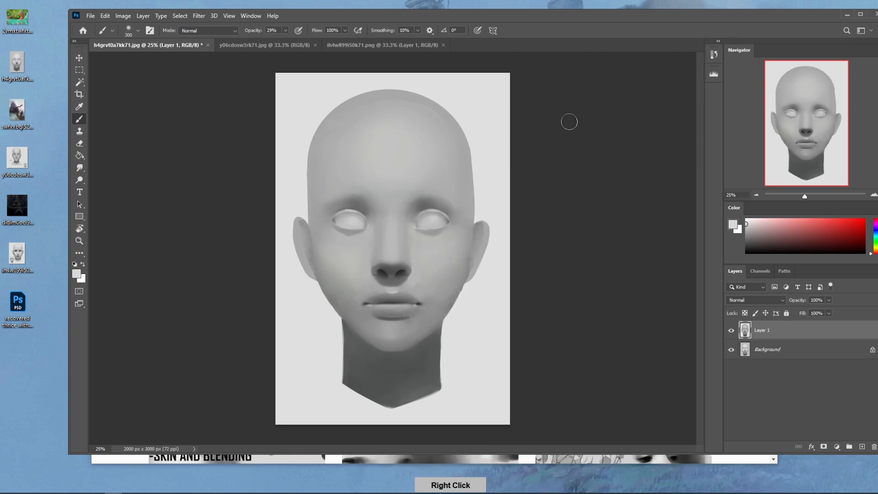
key("bracketright")
key("bracketright")
key("bracketright")
key("bracketright")
key("bracketright")
key("bracketright")
key("bracketright")
key("bracketright")
key("bracketright")
key("bracketright")
key("bracketright")
key("bracketright")
key("bracketright")
key("bracketright")
key("bracketright")
key("bracketright")
key("bracketright")
key("bracketright")
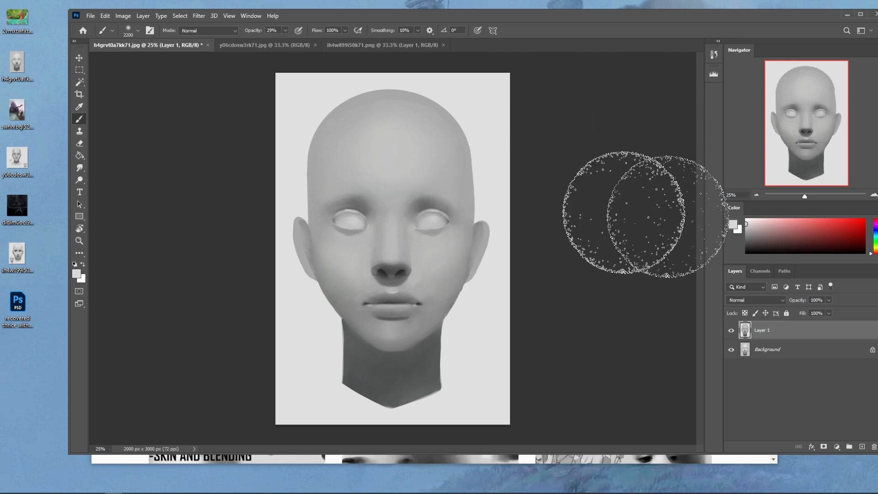
right_click(432, 173)
left_click(480, 353)
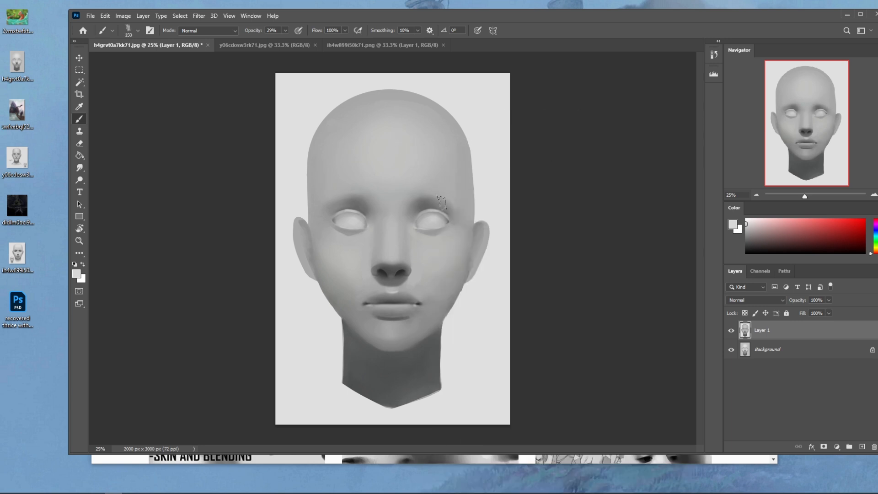
right_click(432, 174)
left_click(471, 297)
key("bracketright")
key("bracketright")
key("bracketright")
key("bracketright")
key("bracketright")
key("bracketright")
key("bracketright")
key("bracketright")
key("bracketright")
key("bracketright")
key("bracketright")
key("bracketright")
key("bracketright")
key("bracketright")
key("bracketright")
key("bracketright")
key("bracketright")
key("bracketright")
key("bracketright")
key("bracketright")
left_click_drag(285, 29, 280, 40)
key("bracketleft")
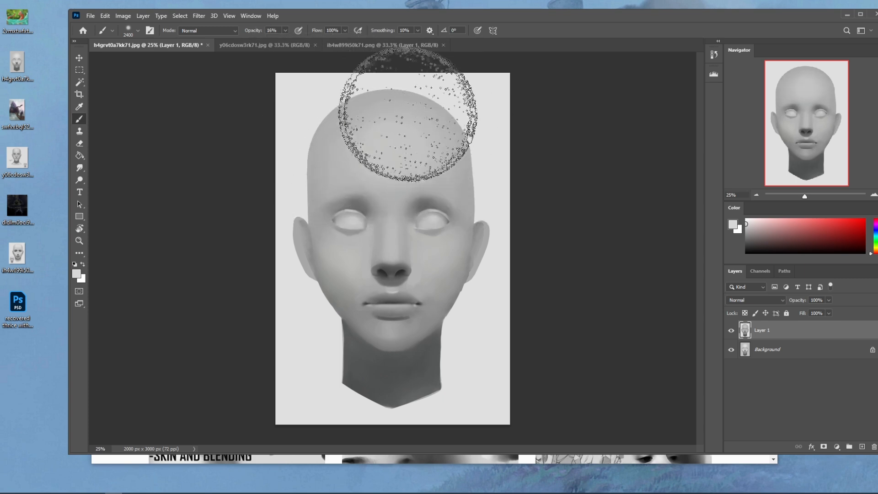
left_click(745, 219)
mouse_move(448, 148)
left_mouse_down()
mouse_move(372, 120)
mouse_move(336, 156)
left_mouse_up()
- Try a stronger white pass over the forehead with a 2300 px brush at 42% opacity, and undo it
key("bracketleft")
left_click_drag(286, 31, 296, 38)
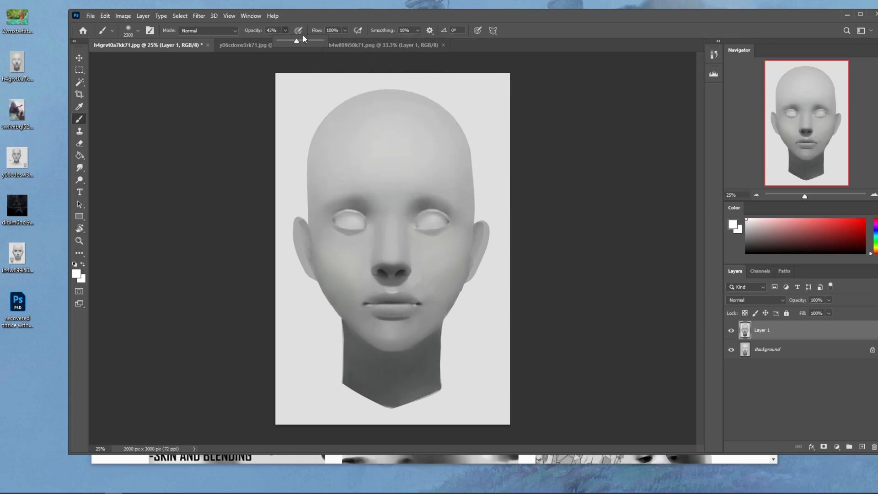
left_click_drag(434, 159, 399, 163)
key("bracketleft")
key("bracketleft")
- Brush a gentler white glow over the forehead with a 2000 px brush at 24% opacity
key("bracketleft")
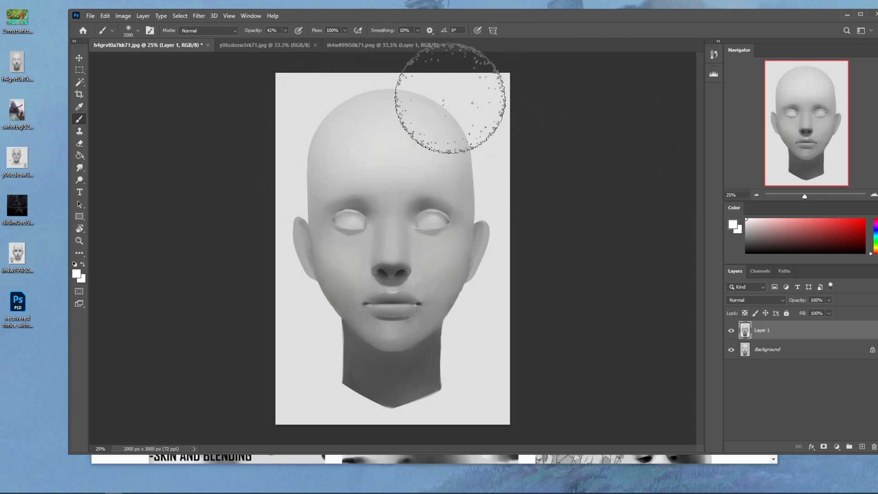
key("ctrl+z")
left_click_drag(285, 31, 277, 36)
mouse_move(429, 165)
left_mouse_down()
mouse_move(411, 131)
mouse_move(392, 149)
left_mouse_up()
- Paint white highlight planes on both cheeks below the eyes with a textured brush at 24% opacity
key("bracketleft")
key("bracketleft")
key("bracketleft")
key("bracketleft")
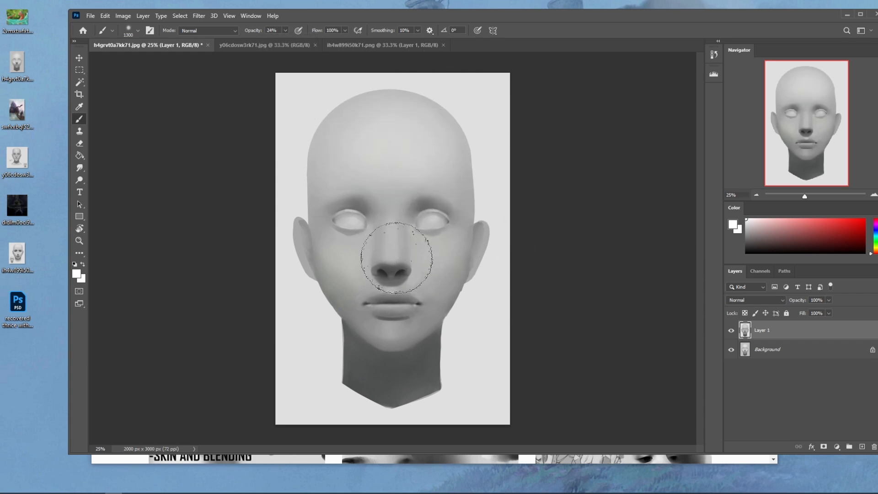
right_click(421, 200)
left_click(463, 356)
left_click(571, 134)
key("bracketright")
left_click_drag(415, 237, 432, 247)
mouse_move(367, 233)
left_mouse_down()
mouse_move(338, 242)
mouse_move(324, 230)
mouse_move(364, 271)
left_mouse_up()
key("bracketright")
key("bracketright")
key("bracketright")
key("bracketright")
key("bracketright")
key("bracketright")
- Dab a small white highlight on the tip of the nose with a 50 px brush
key("bracketleft")
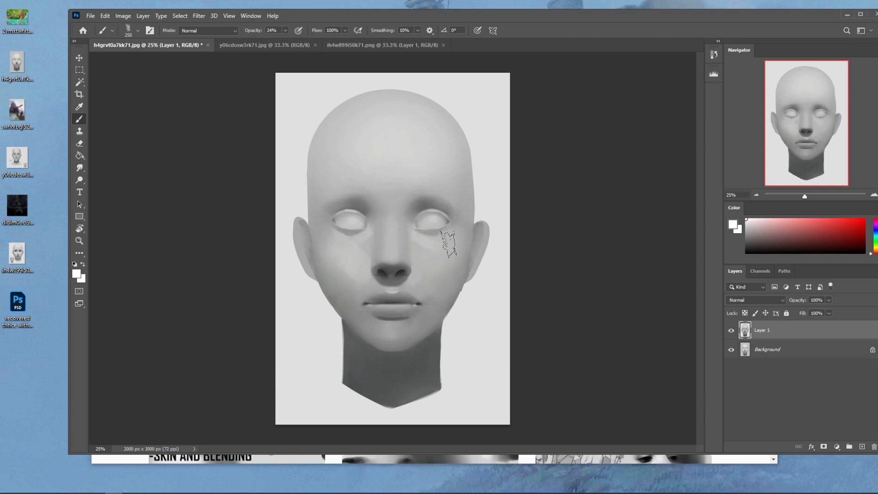
key("bracketleft")
key("bracketleft")
key("bracketleft")
key("bracketleft")
key("bracketleft")
left_click(393, 255)
- Sample a light grey from the face and paint it beside the nostril at 52% opacity
left_click(415, 268, "alt")
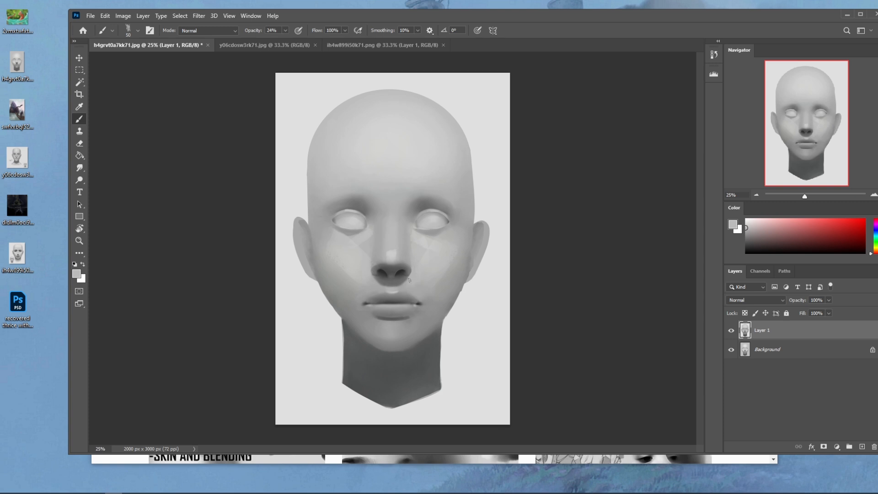
left_click(285, 30)
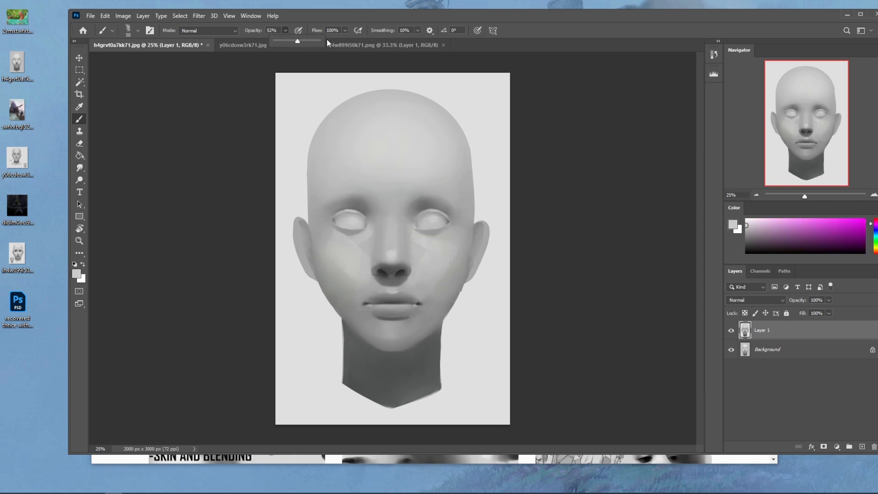
left_click_drag(413, 265, 413, 273)
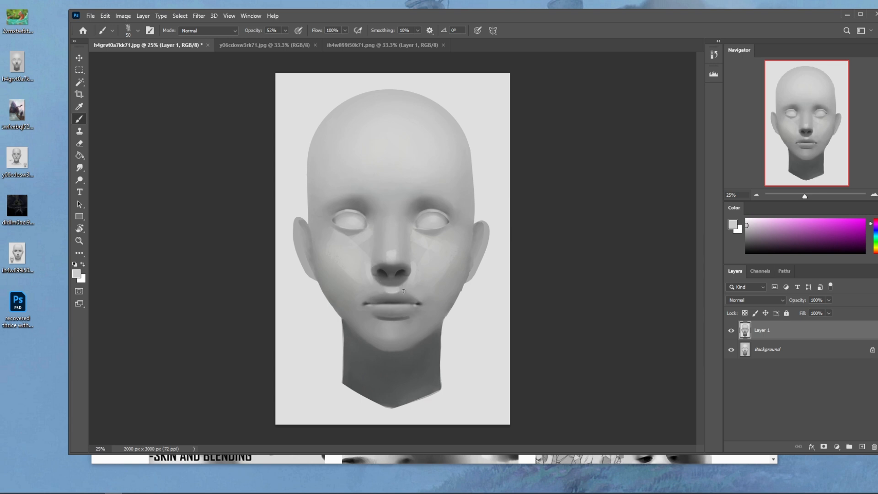
- Paint light grey accents at both mouth corners, and try a large oval highlight on the chin
mouse_move(358, 311)
left_mouse_down()
mouse_move(433, 306)
mouse_move(395, 314)
mouse_move(404, 328)
mouse_move(415, 323)
mouse_move(400, 343)
left_mouse_up()
key("bracketright")
key("bracketright")
key("ctrl+z")
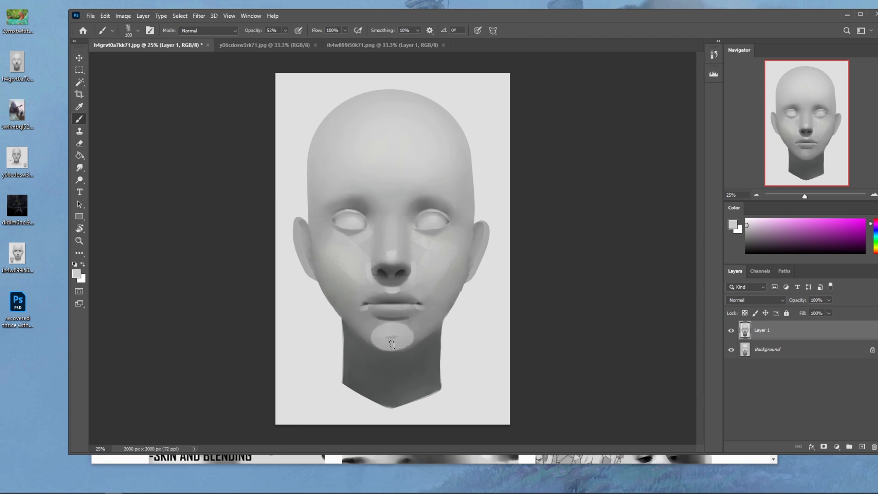
key("ctrl")
key("ctrl+z")
- Repaint the chin highlight as a small light grey patch using a 100 px brush, undoing the unwanted strokes
mouse_move(400, 328)
left_mouse_down()
mouse_move(400, 342)
mouse_move(376, 332)
left_mouse_up()
key("ctrl+z")
key("ctrl+z")
key("ctrl+z")
left_click_drag(404, 329, 382, 330)
key("ctrl+z")
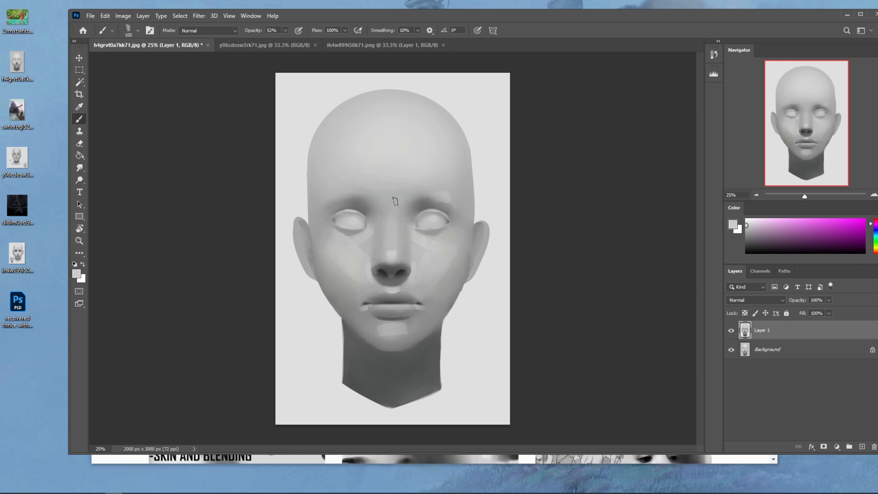
- Paint small light grey highlights on both brow bones with a fine brush, undoing the unwanted strokes
key("alt")
left_click(361, 200, "alt")
key("bracketleft")
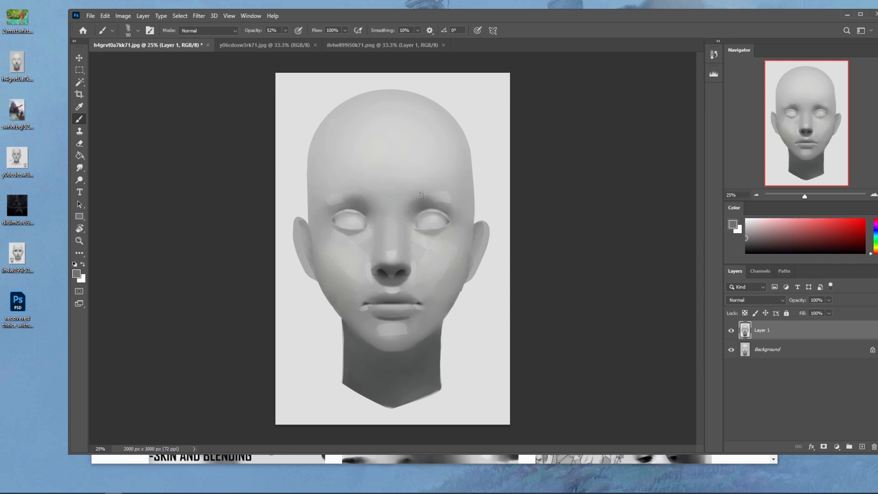
mouse_move(439, 190)
left_mouse_down()
mouse_move(407, 200)
mouse_move(454, 191)
mouse_move(410, 195)
mouse_move(447, 188)
mouse_move(419, 192)
mouse_move(463, 199)
left_mouse_up()
key("ctrl+z")
key("ctrl+z")
key("ctrl+z")
key("ctrl+z")
key("ctrl+z")
left_click(421, 260, "alt")
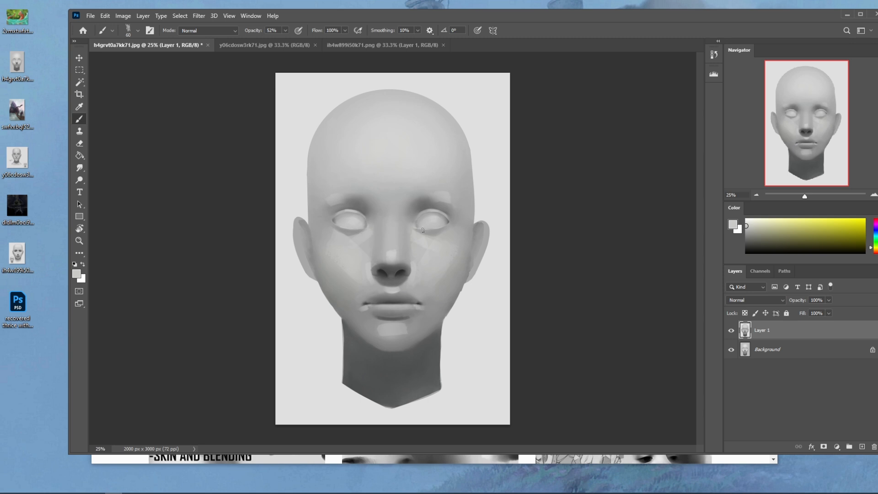
- Try a small accent at the inner corner of the right-hand eye, and undo the strokes
key("d")
key("ctrl+z")
key("ctrl+z")
left_click_drag(427, 214, 414, 220)
key("ctrl+z")
key("ctrl+z")
key("ctrl+z")
- Flatten the image and close h4grvt0a7kk71.jpg, saving its changes
key("m")
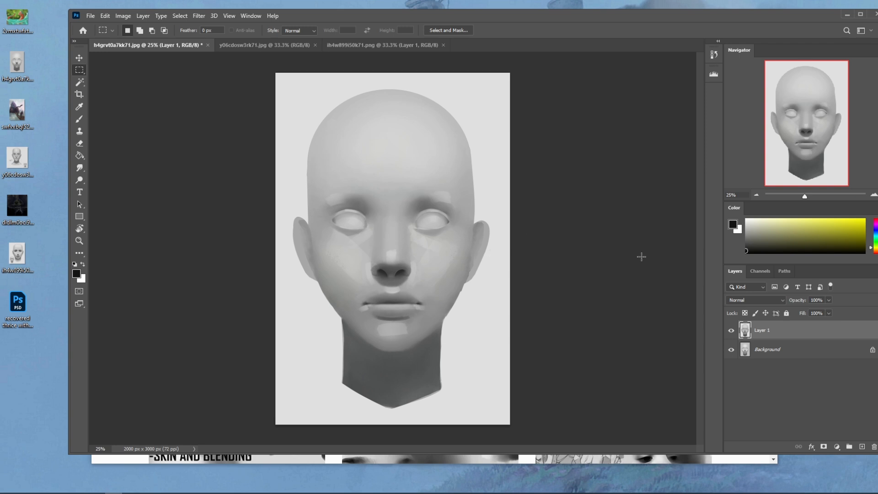
right_click(794, 332)
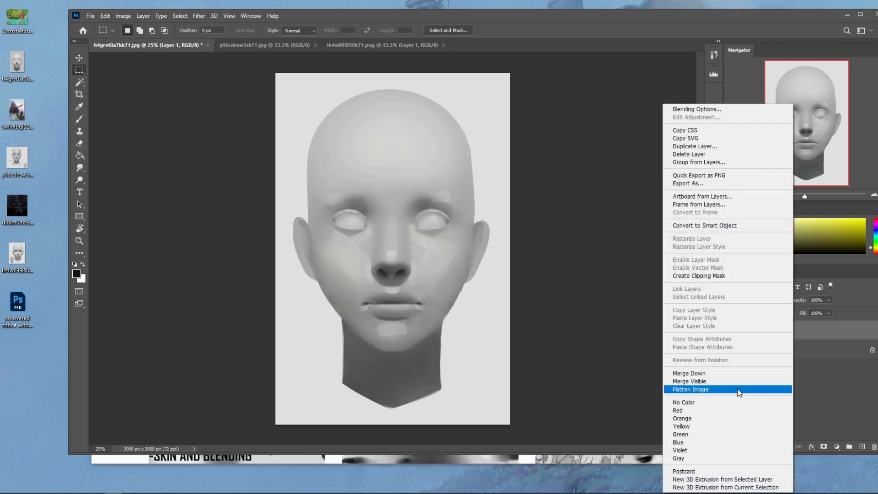
left_click(759, 389)
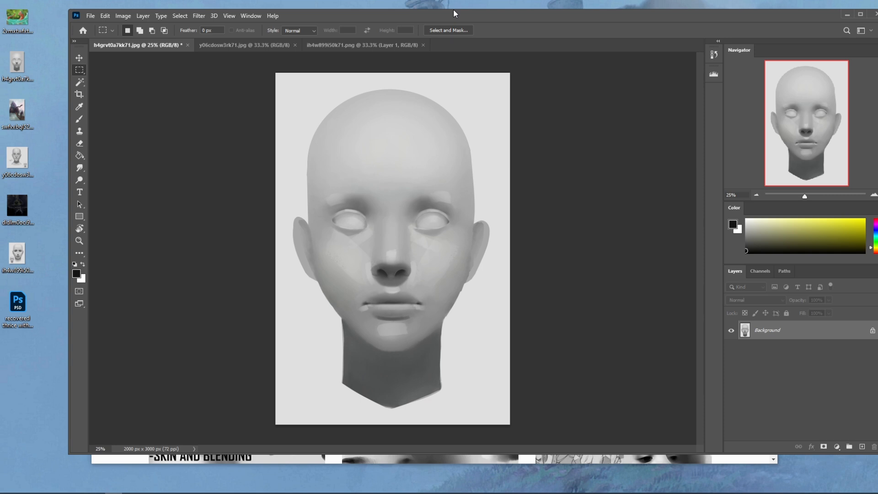
left_click(425, 2)
left_click(186, 45)
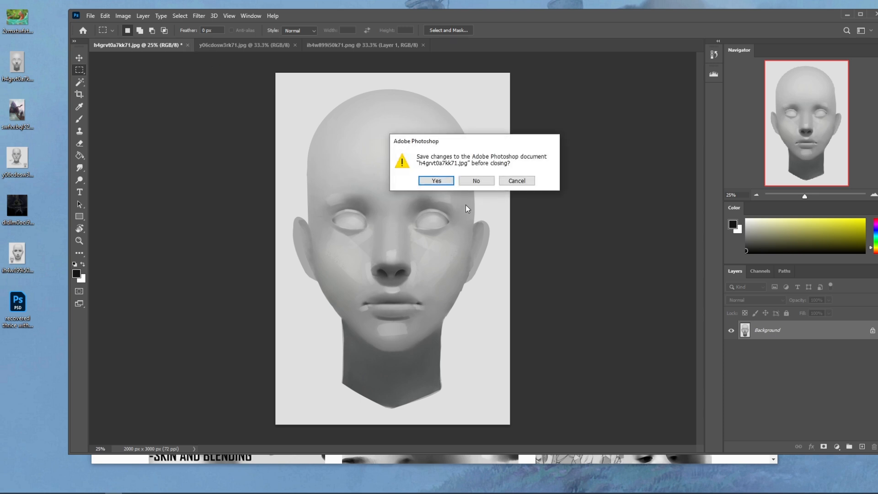
left_click(442, 180)
left_click(503, 128)
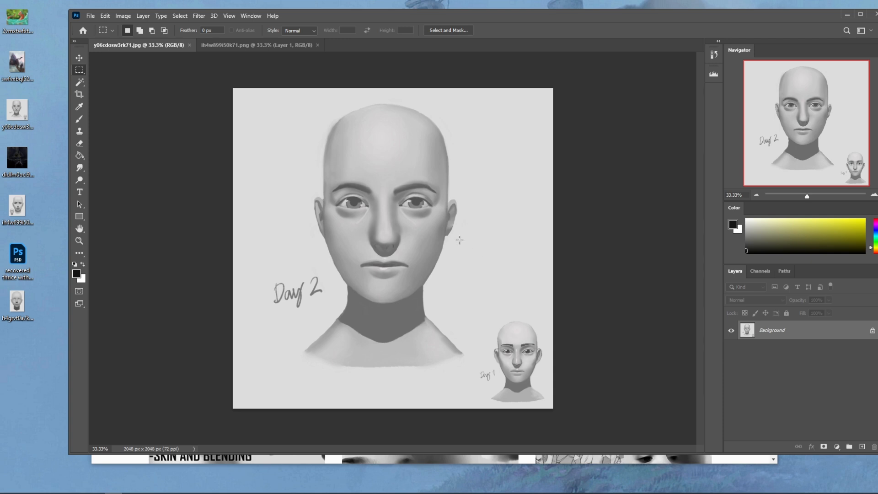
- Paint out the irises of both eyes on the Day 2 head with sampled light grey, using a 40 px brush at 100% opacity
key("b")
left_click(427, 227, "alt")
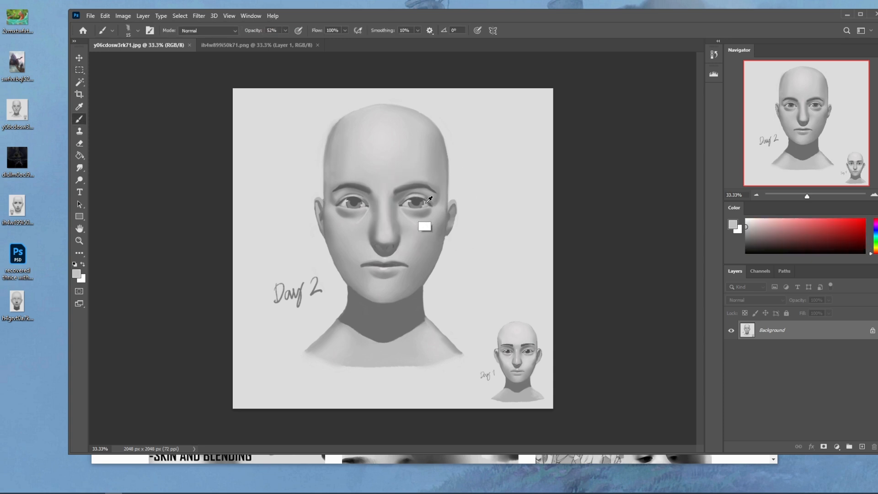
left_click(285, 30)
key("bracketright")
key("bracketright")
left_click_drag(421, 204, 406, 204)
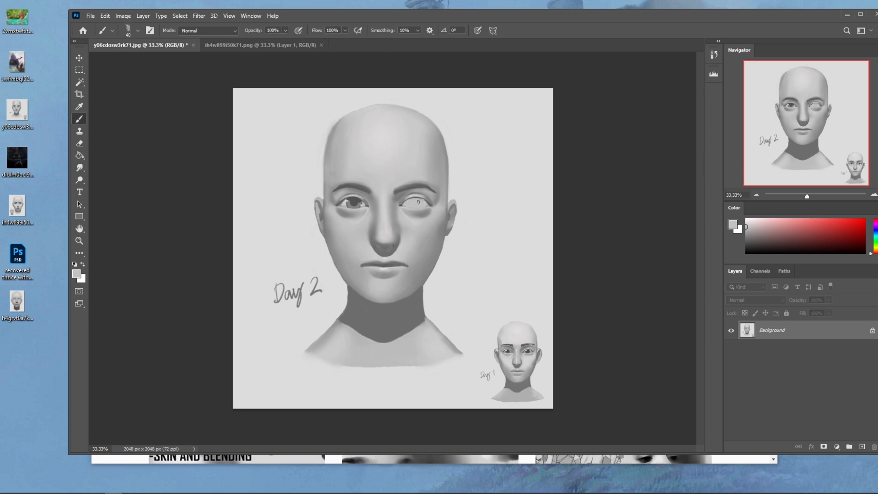
left_click_drag(361, 205, 349, 205)
- Lighten and trim the shadows beneath both eyes of the Day 2 head with sampled grey
key("ctrl+plus")
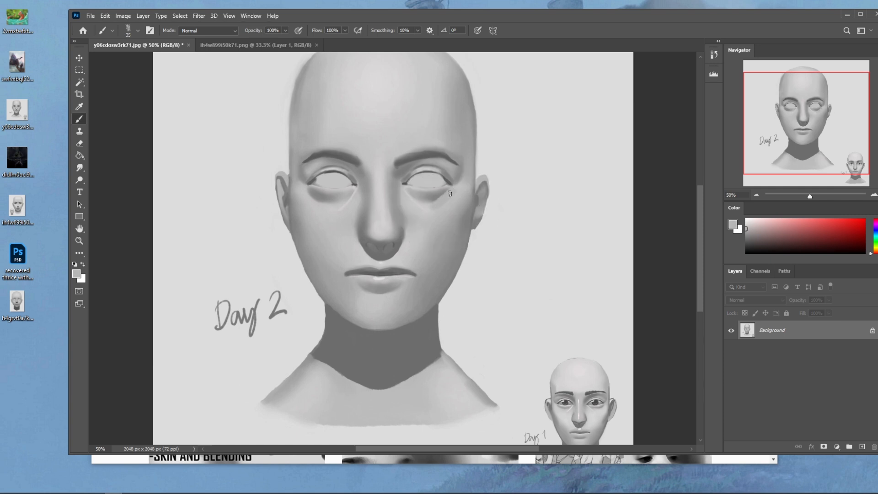
left_click_drag(449, 193, 435, 201)
left_click(307, 202, "alt")
left_click_drag(309, 192, 326, 203)
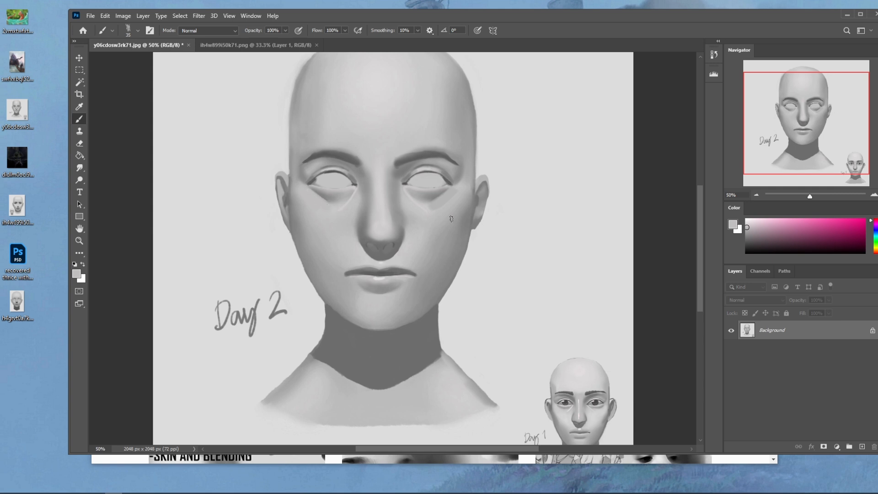
- Set the image's saturation to -100, and touch up the shading under the right-hand eye with sampled grey
key("ctrl+u")
left_click_drag(608, 220, 562, 220)
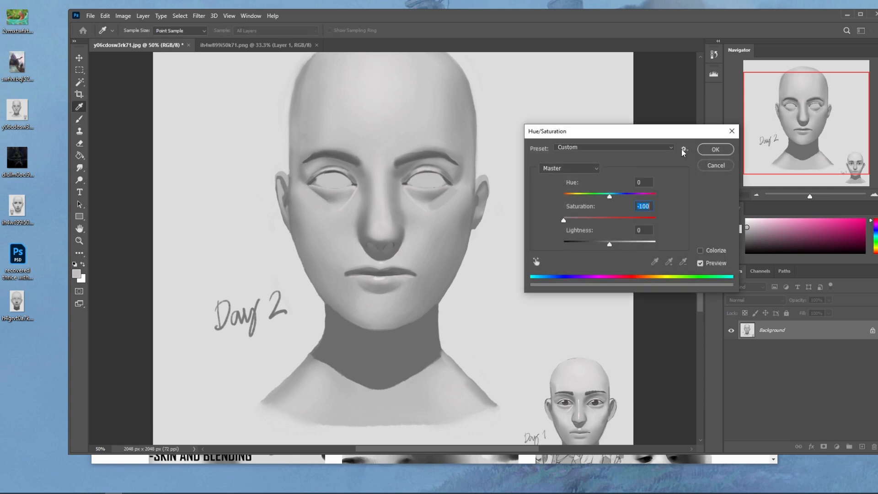
left_click(711, 148)
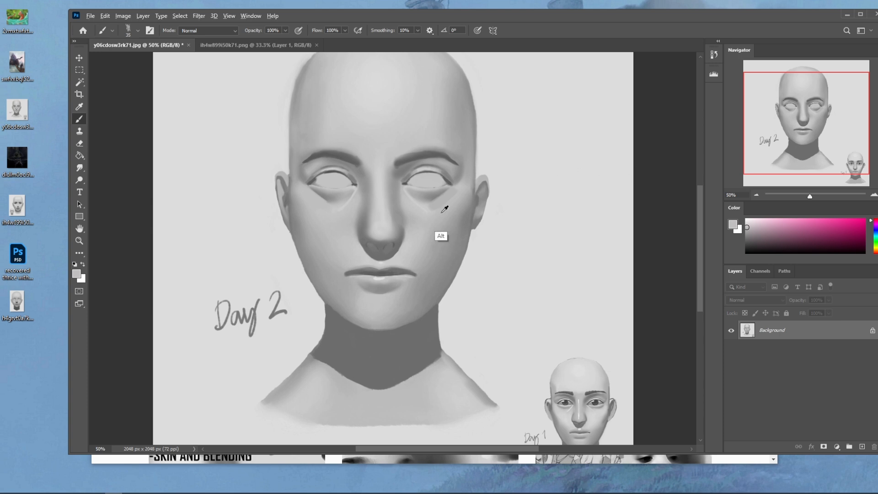
left_click_drag(452, 196, 434, 208)
left_click(422, 206, "alt")
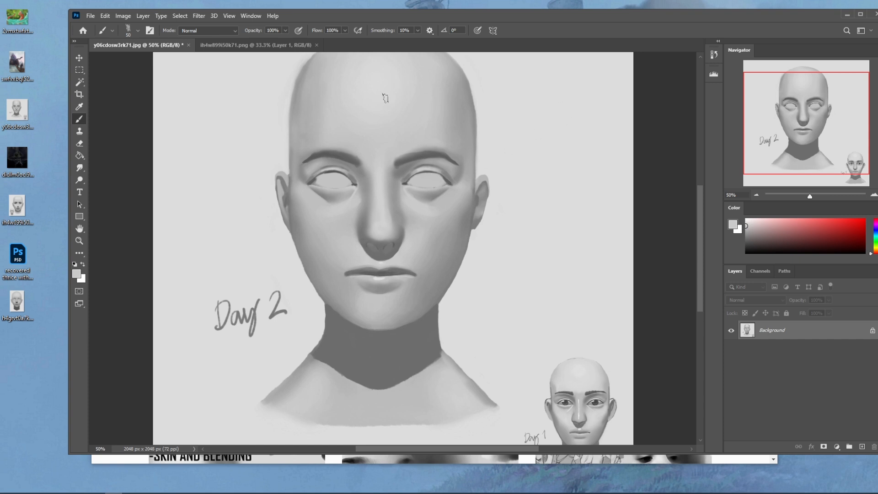
- Open the Liquify filter and push the area around the nose bridge and inner eye corner with a size 250 brush
left_click(199, 15)
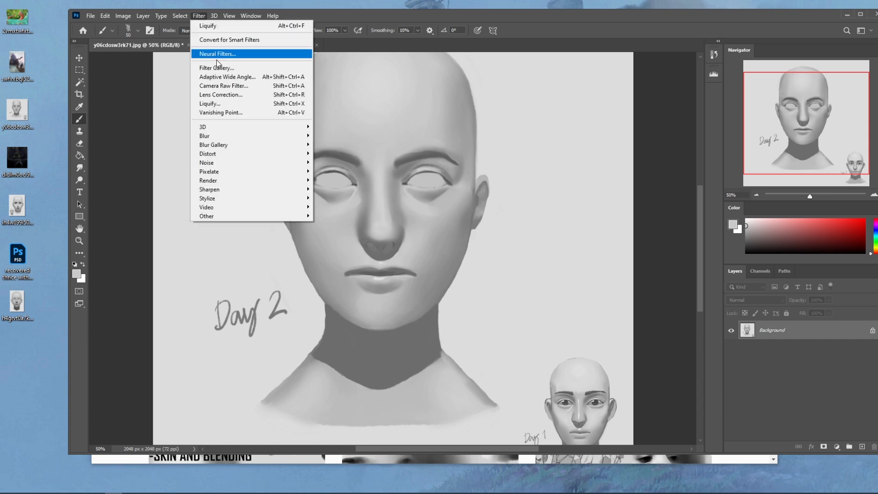
left_click(230, 105)
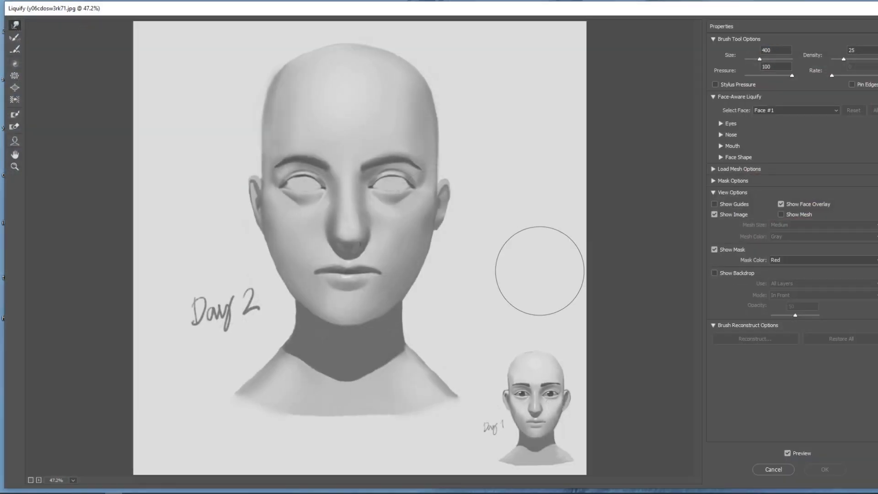
key("bracketleft")
key("bracketleft")
key("bracketleft")
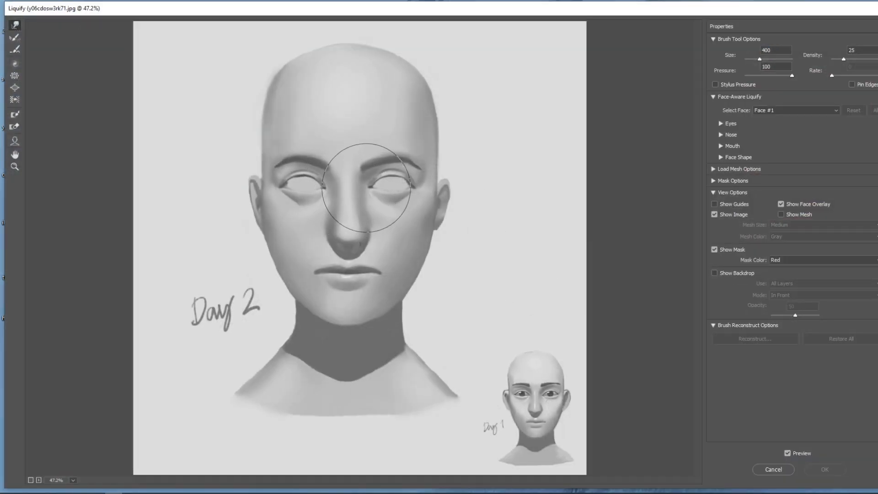
left_click_drag(370, 192, 351, 188)
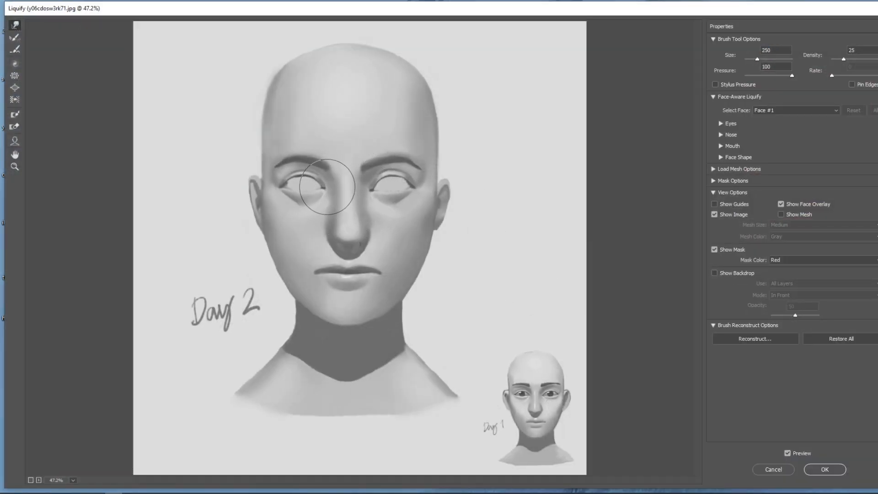
- Reshape the corners and lower lids of both eyes, reducing the Liquify brush to 175 and then 125
key("bracketleft")
key("bracketleft")
key("bracketleft")
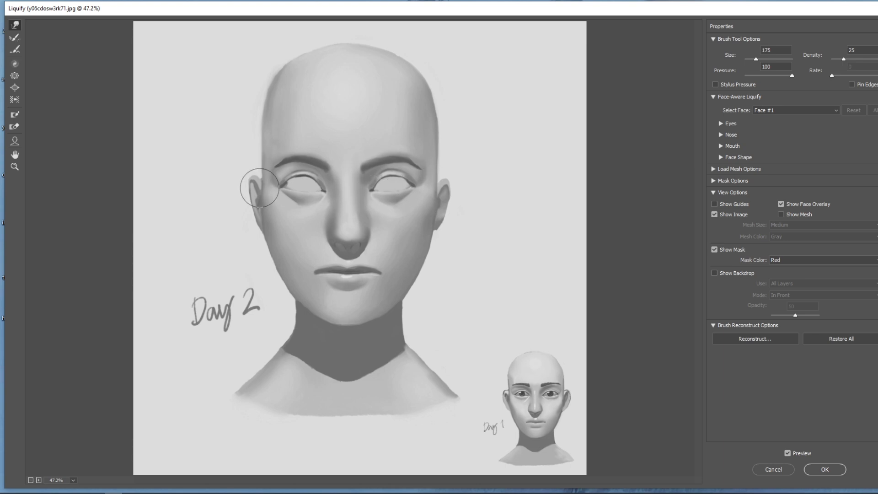
key("bracketleft")
key("bracketleft")
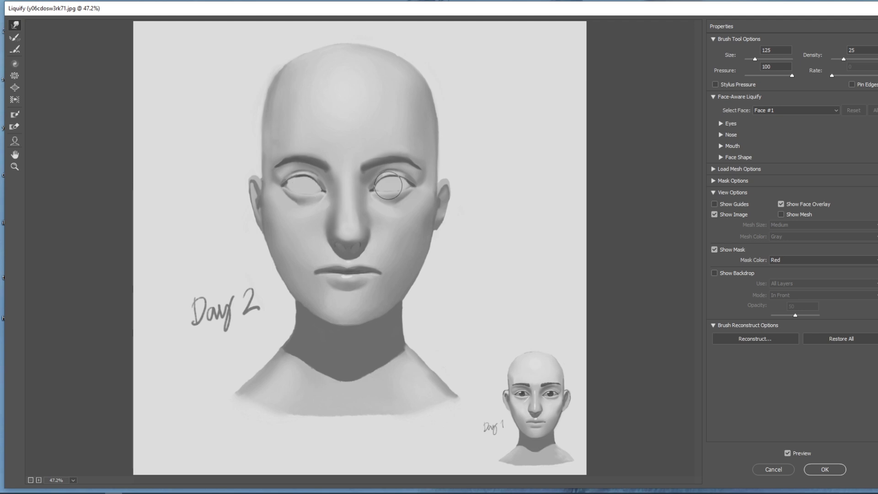
- Refine the contour of the right-hand eye in Liquify, reducing the brush to size 100
key("bracketright")
key("bracketright")
key("bracketleft")
key("bracketleft")
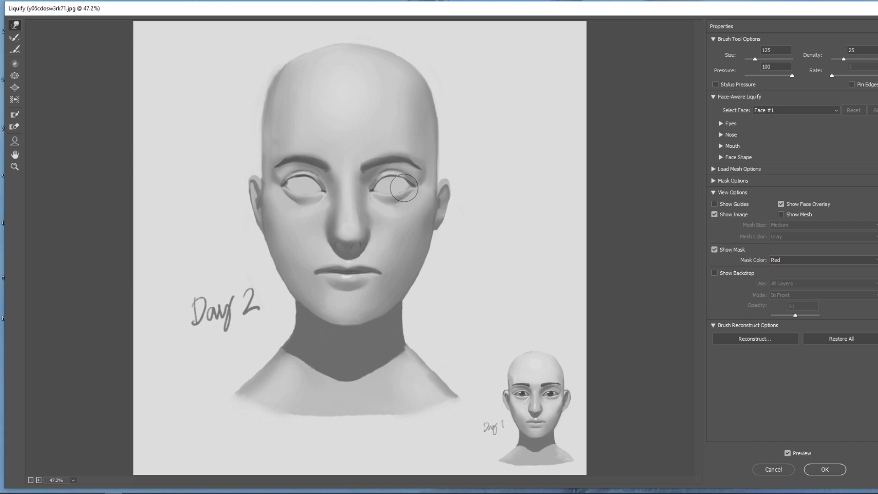
key("bracketleft")
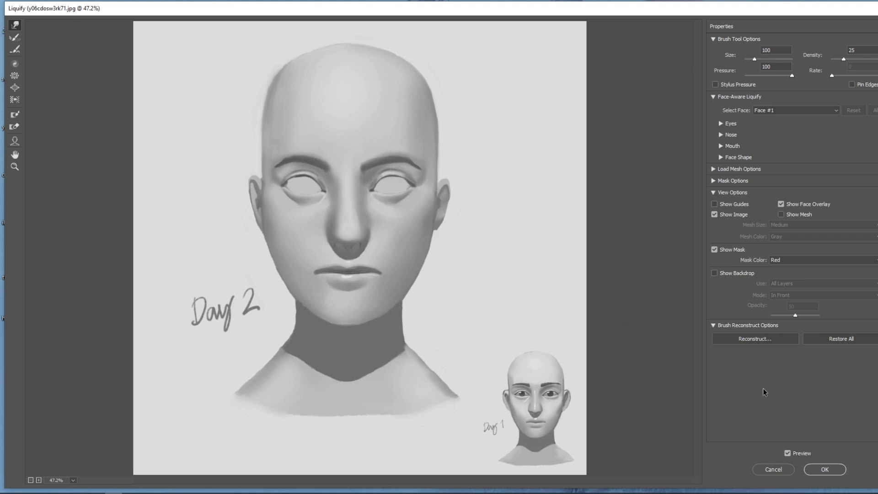
- Apply the Liquify changes, and open recovered thrice with a side of fish.psd for a look before closing it
left_click(823, 470)
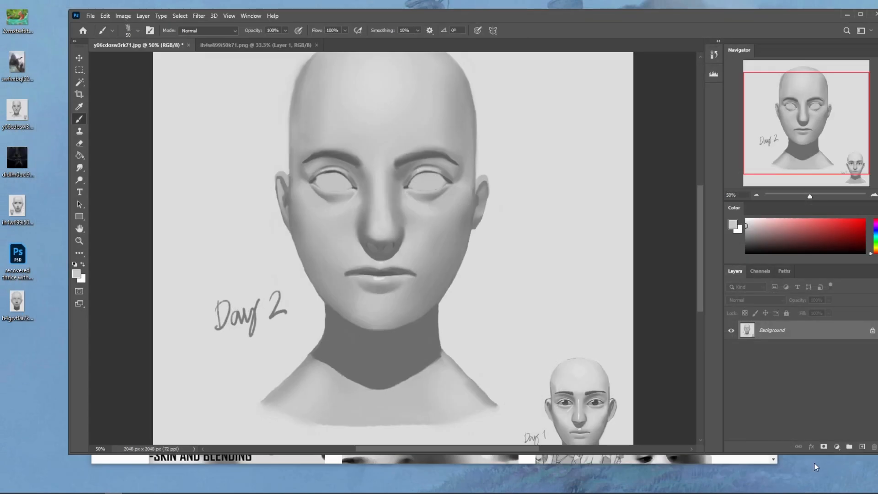
double_click(19, 259)
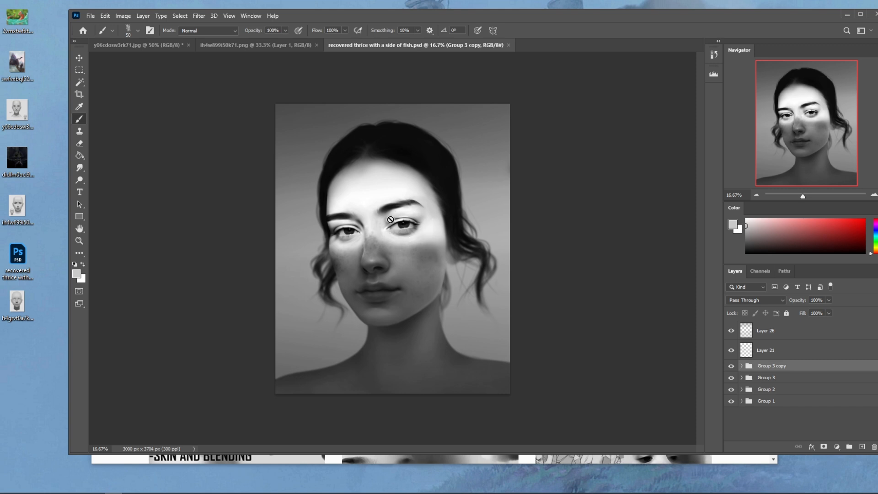
left_click(509, 45)
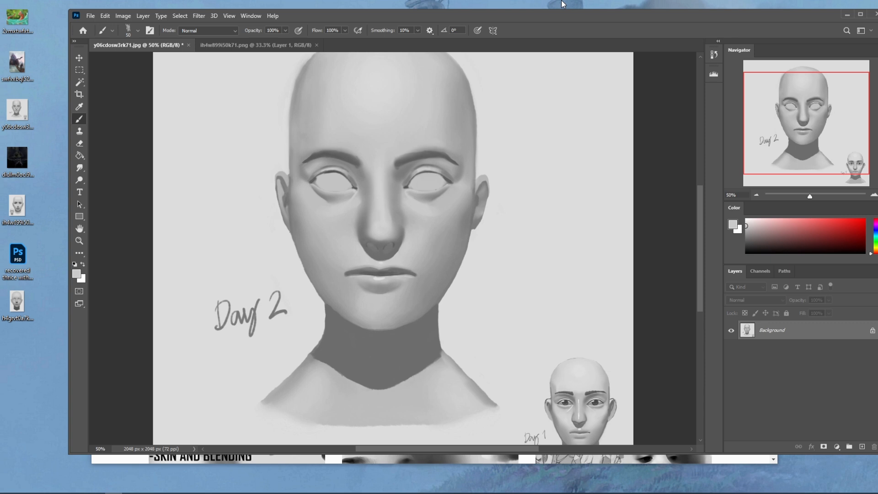
- Brush softly over the side of the nose with the soft size 500 brush, redoing the stroke at 50% opacity
right_click(397, 221)
left_click(459, 302)
left_click(683, 115)
left_click(382, 226, "alt")
mouse_move(368, 221)
left_mouse_down()
mouse_move(359, 230)
mouse_move(372, 197)
left_mouse_up()
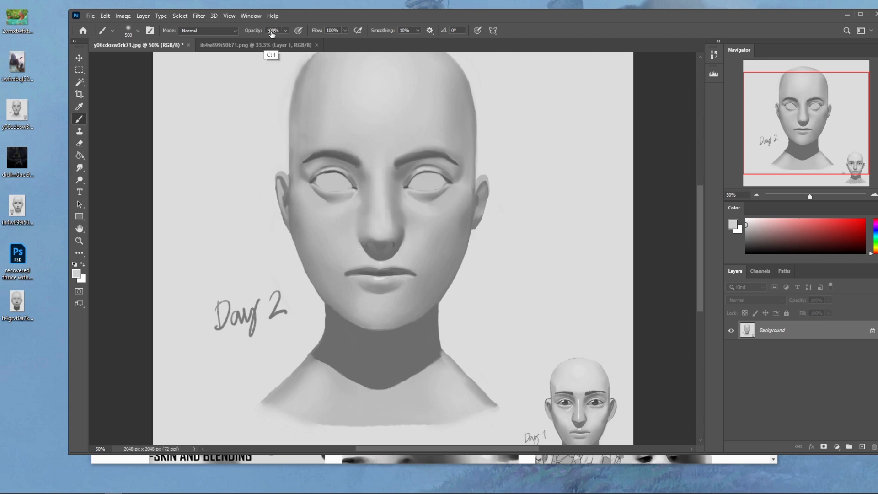
key("ctrl+z")
left_click(285, 30)
left_click_drag(368, 219, 370, 199)
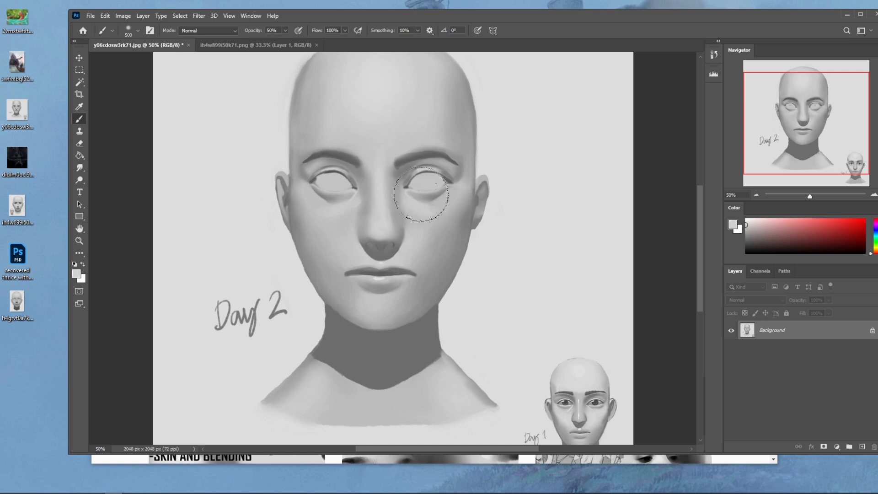
- Switch to a textured dry-oil brush, sample a grey from the nose area and reduce the brush size
right_click(423, 217)
left_click(464, 356)
left_click(669, 118)
left_click(399, 234, "alt")
key("bracketleft")
key("bracketleft")
key("bracketleft")
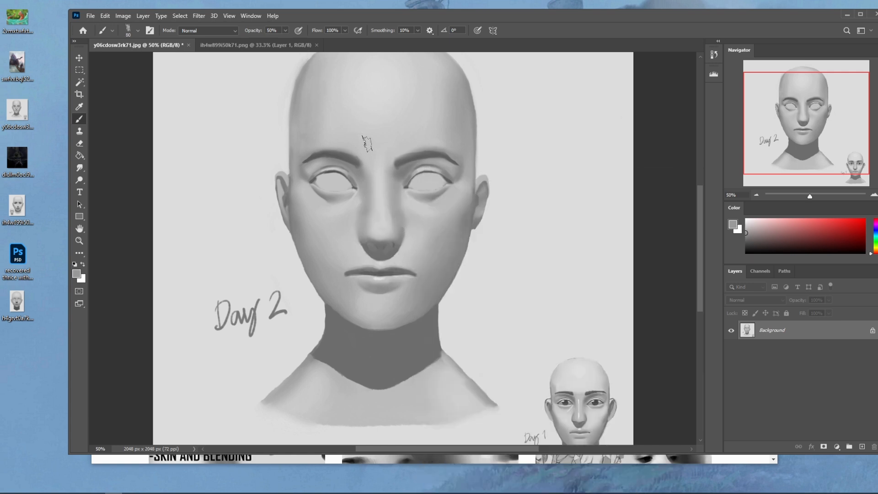
- Set the brush opacity to 66% and repaint the nose bridge and its shaded sides with sampled greys
left_click(285, 30)
left_click(293, 41)
left_click(135, 108)
left_click(367, 203, "alt")
left_click(393, 192, "alt")
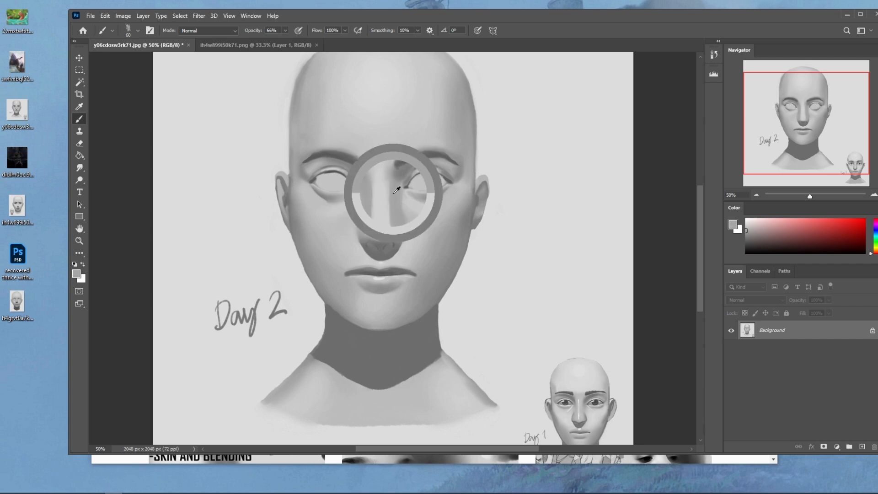
left_click(383, 184, "alt")
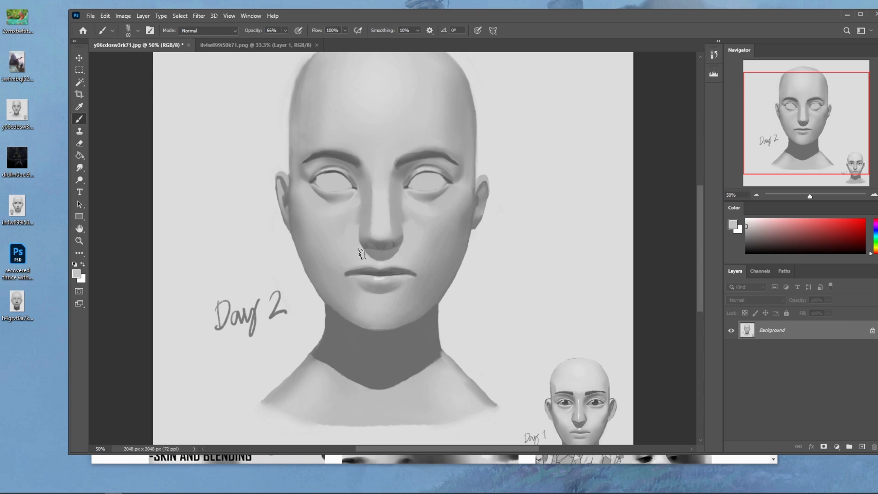
left_click(406, 227)
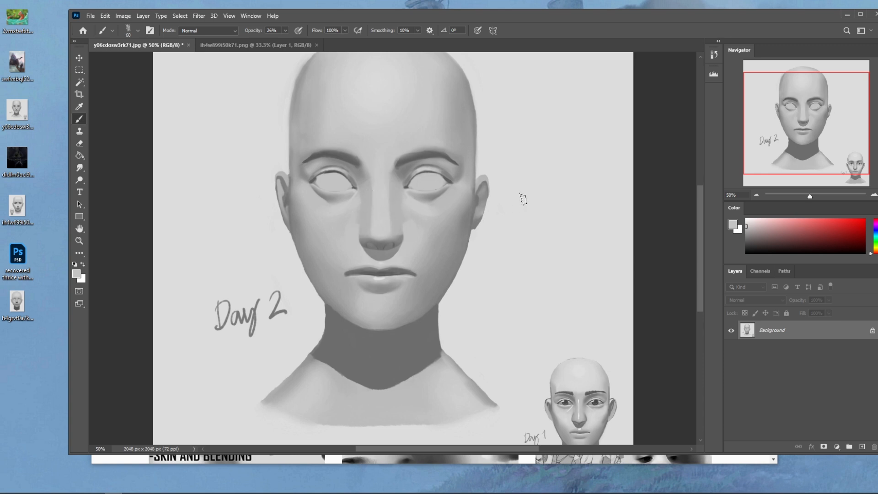
- Set the brush opacity to 55% and refine the shading beside the lower part of the nose
left_click(286, 30)
left_click_drag(285, 42, 298, 41)
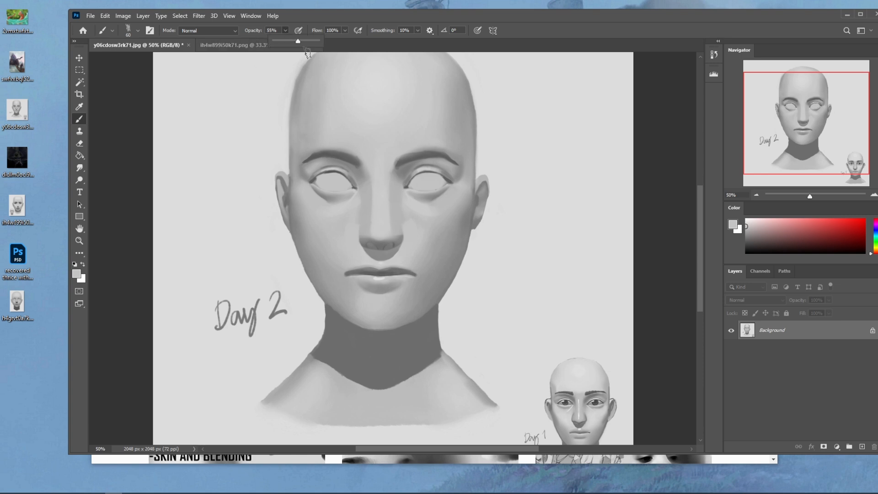
left_click(410, 236, "alt")
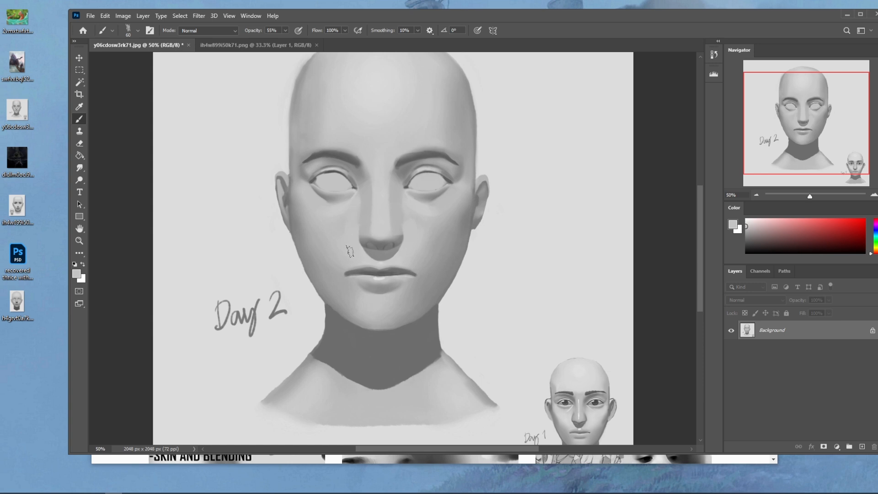
left_click(400, 240, "alt")
- Paint darker nostrils under the nose tip with a smaller brush, a darker grey and 82% opacity
key("bracketleft")
key("bracketleft")
key("bracketleft")
left_click(407, 228, "alt")
mouse_move(746, 228)
left_mouse_down()
mouse_move(733, 245)
mouse_move(752, 249)
mouse_move(746, 244)
left_mouse_up()
left_click(284, 30)
left_click_drag(286, 41, 296, 41)
left_click(367, 245)
- Try a darker grey patch on the right-hand cheek with an enlarged brush, and undo it
left_click(449, 225, "alt")
left_click(433, 224)
key("bracketright")
key("bracketright")
key("bracketright")
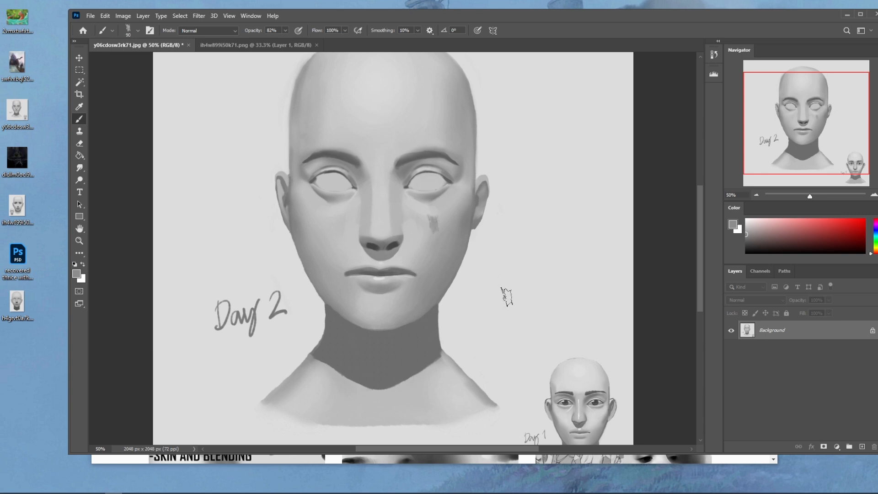
key("ctrl+z")
- Deepen the shading between the brows and inner eye corners with a smaller brush at 91% opacity
key("bracketleft")
key("bracketleft")
key("bracketleft")
key("bracketleft")
key("bracketleft")
left_click(285, 31)
left_click(396, 185, "alt")
left_click_drag(398, 180, 402, 167)
left_click(408, 156, "alt")
left_click(364, 172, "alt")
left_click(361, 173, "alt")
left_click(412, 164, "alt")
left_click_drag(402, 172, 393, 180)
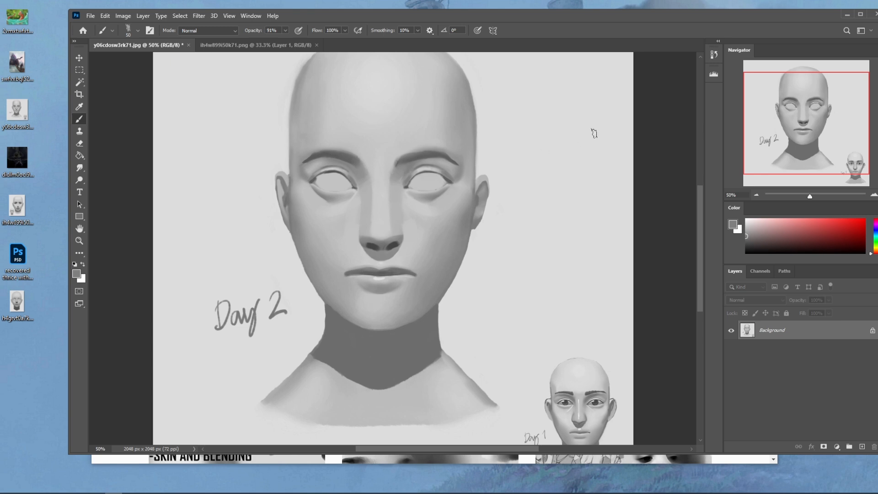
left_click(410, 205, "alt")
- Soften the right-hand side of the skull with the soft brush enlarged to 1000 px at 35% opacity
key("ctrl+minus")
key("ctrl+minus")
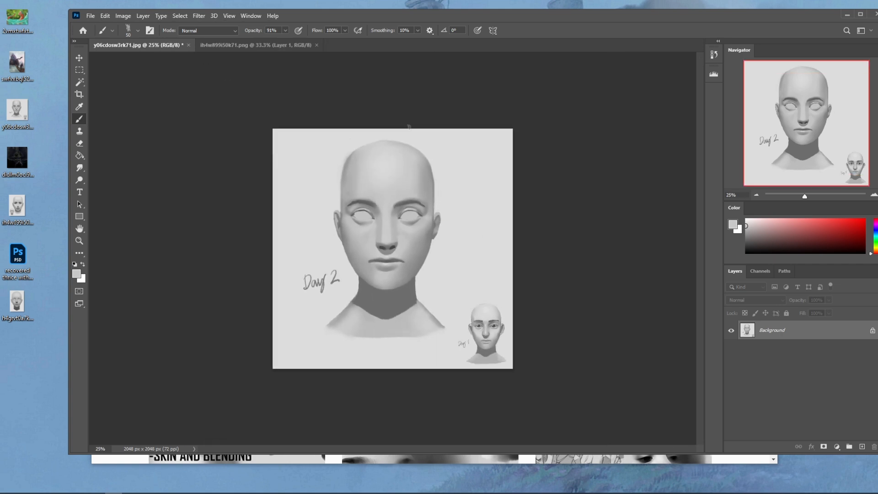
right_click(419, 168)
double_click(456, 299)
left_click(436, 187, "alt")
left_click_drag(419, 160, 433, 199)
key("ctrl+z")
left_click(285, 30)
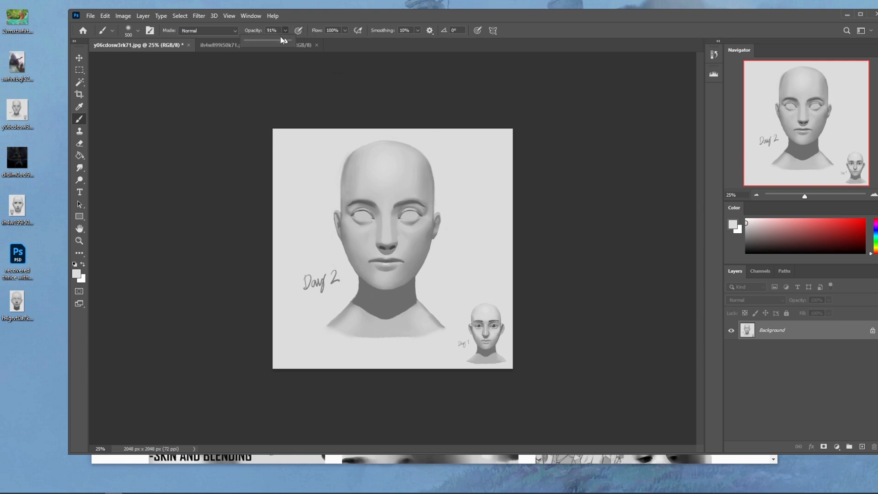
key("bracketright")
key("bracketright")
key("bracketright")
key("bracketright")
key("bracketright")
left_click_drag(424, 160, 432, 186)
- Select the background with the Magic Wand and correct the selection around the Day 2 bust and Day 1 head with the Lasso
key("w")
left_click(458, 231)
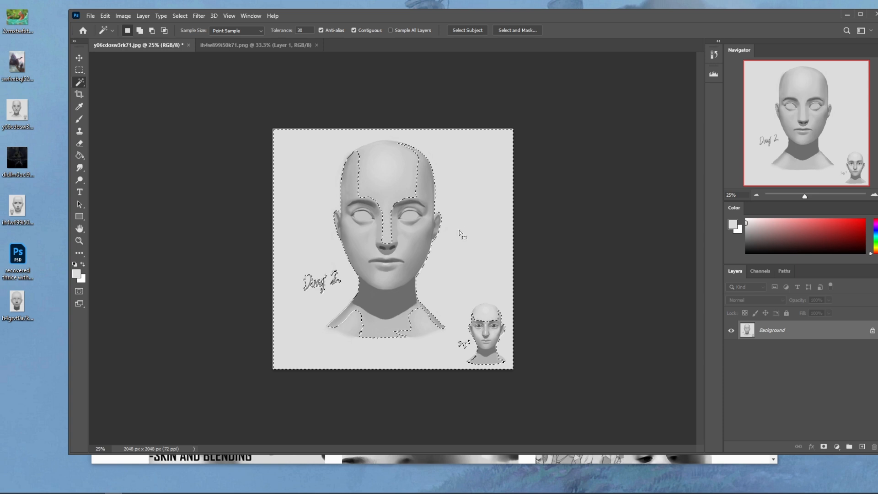
key("l")
mouse_move(398, 143)
left_mouse_down()
mouse_move(379, 144)
mouse_move(354, 201)
mouse_move(391, 258)
mouse_move(428, 157)
mouse_move(391, 142)
mouse_move(354, 156)
mouse_move(395, 141)
mouse_move(355, 153)
left_mouse_up()
key("ctrl+z")
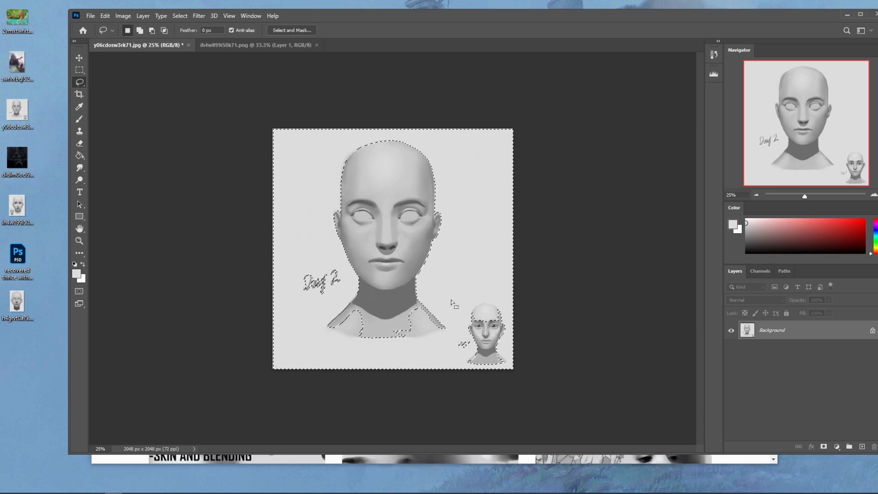
mouse_move(353, 313)
left_mouse_down()
mouse_move(331, 328)
mouse_move(381, 298)
mouse_move(397, 340)
mouse_move(442, 329)
mouse_move(416, 310)
left_mouse_up()
mouse_move(483, 293)
left_mouse_down()
mouse_move(503, 361)
mouse_move(498, 286)
left_mouse_up()
mouse_move(508, 324)
left_mouse_down()
mouse_move(505, 383)
mouse_move(496, 372)
left_mouse_up()
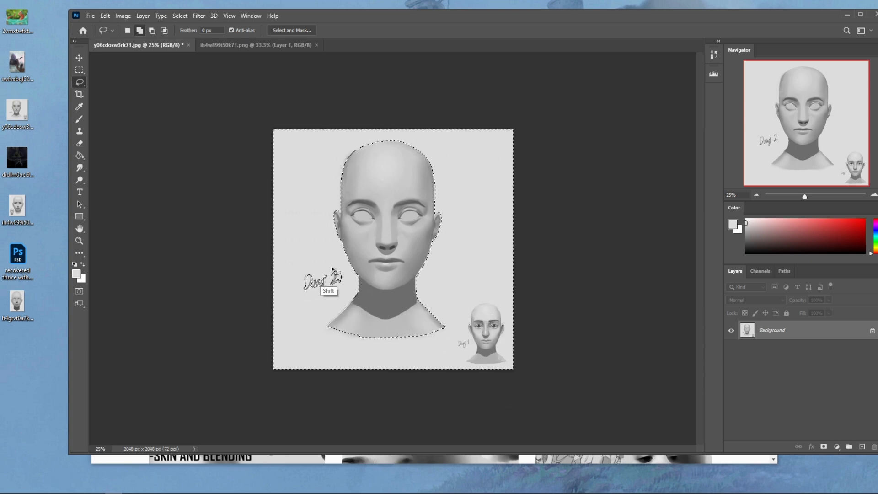
- Invert the selection to the Day 2 bust, hide its outline and darken it with Hue/Saturation lightness -6
key("m")
right_click(415, 261)
left_click(521, 275)
key("ctrl+h")
key("ctrl+u")
left_click_drag(616, 243, 605, 245)
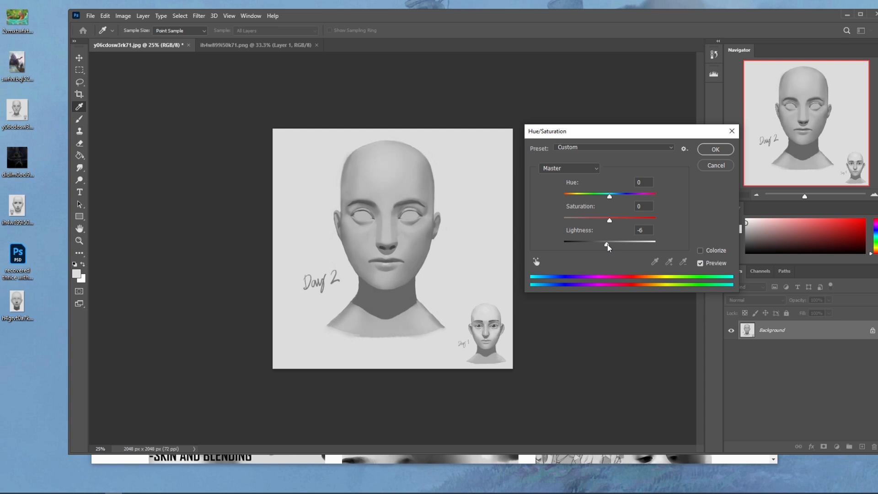
left_click(716, 149)
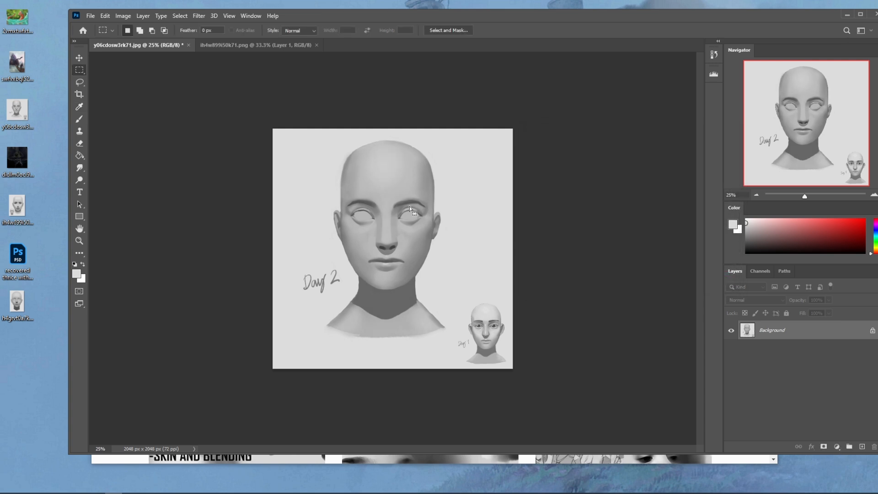
- Brush sampled grey softly over the forehead and along the left-hand edge of the skull
key("b")
left_click(374, 156, "alt")
left_click(374, 156, "alt")
mouse_move(320, 188)
left_mouse_down()
mouse_move(350, 149)
mouse_move(328, 172)
mouse_move(343, 138)
left_mouse_up()
- Switch to an Istebrak's Dry-Oil brush and paint lighter planes on the cheek and nose with sampled greys
right_click(492, 189)
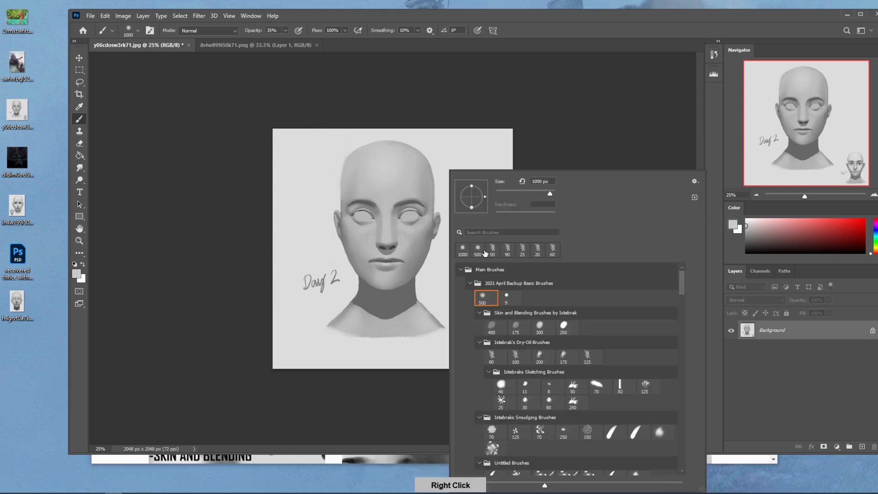
double_click(496, 358)
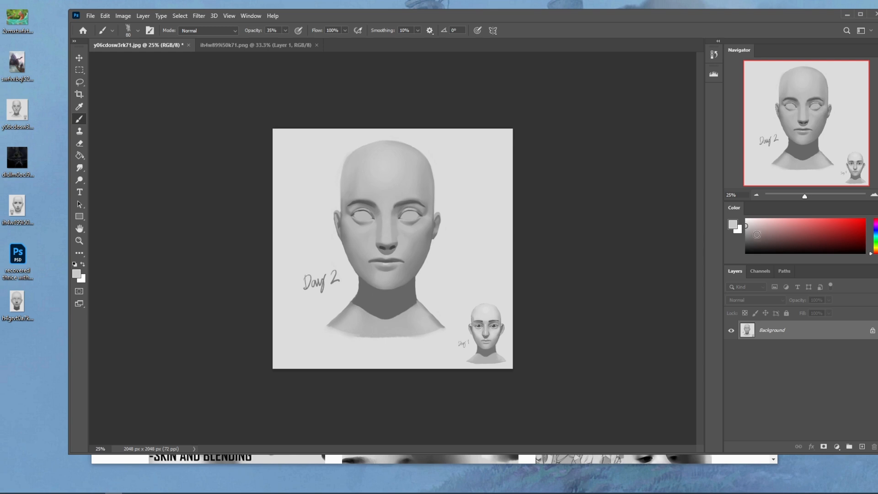
left_click(427, 138, "alt")
key("bracketright")
key("bracketright")
key("bracketright")
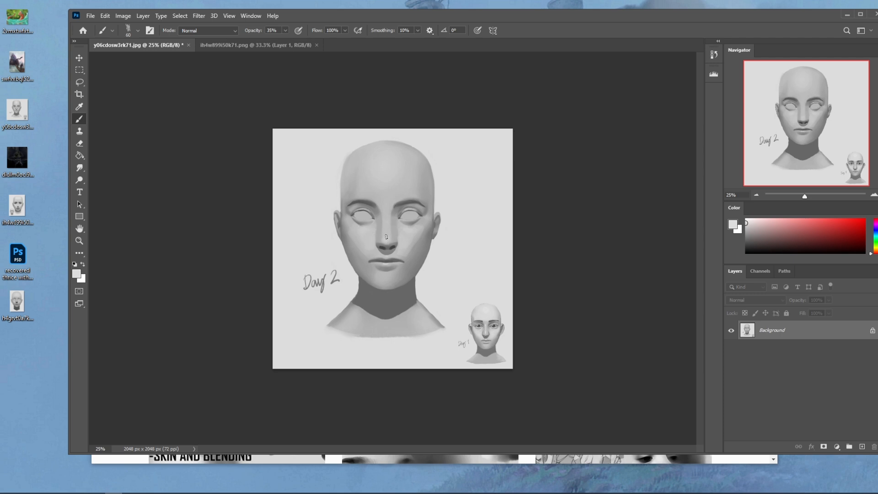
- Build up a round highlight on the centre of the forehead, adjusting the brush size between strokes
key("bracketright")
key("bracketleft")
key("bracketleft")
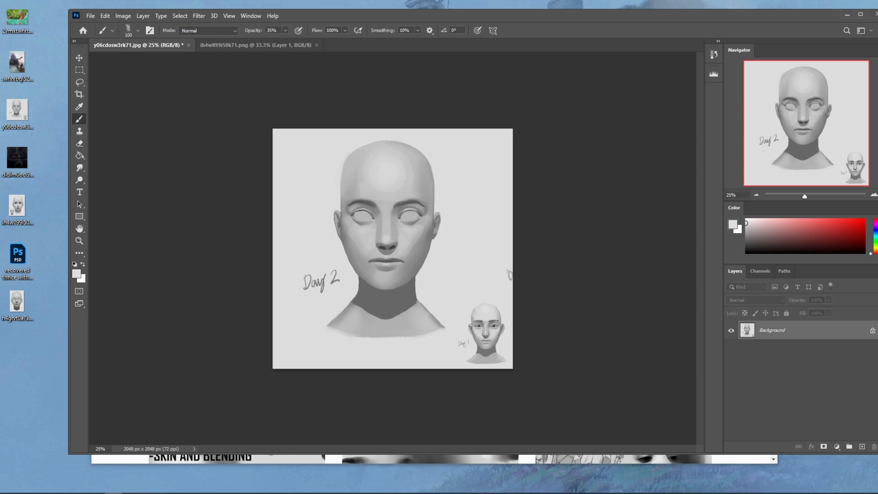
key("bracketright")
key("bracketright")
key("bracketright")
key("bracketleft")
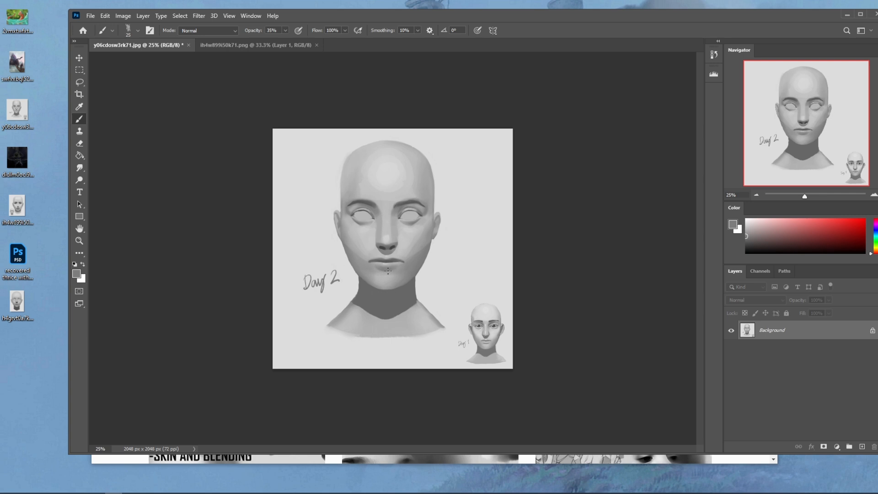
- Deepen the shadows under the nose and lower lip with sampled greys at 70% brush opacity
left_click(429, 247)
left_click(428, 251, "alt")
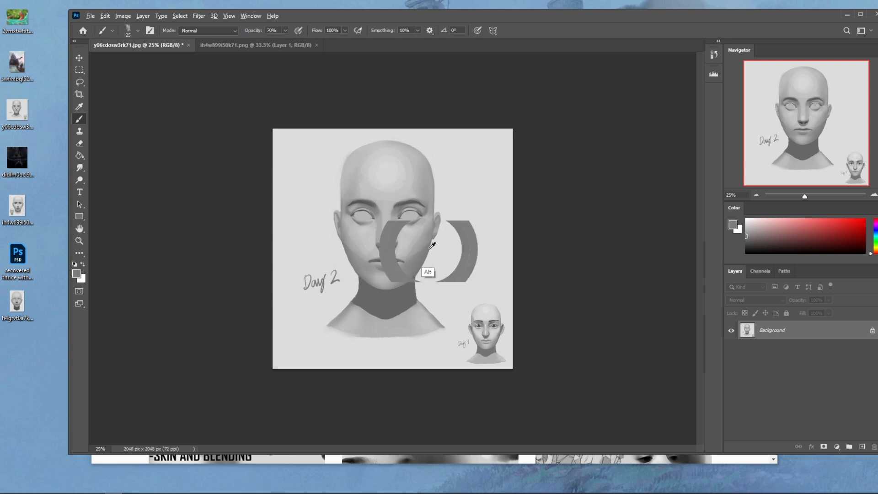
left_click(386, 301, "alt")
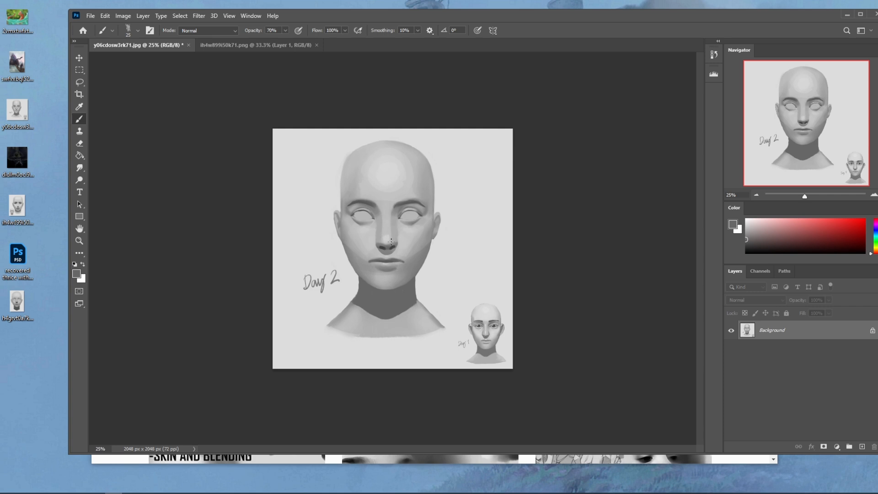
left_click(417, 264, "alt")
- Set the brush mode to Darken for further shading, and blend the forehead highlight with the Smudge tool at 5% strength
left_click(233, 31)
left_click(217, 73)
left_click(81, 168)
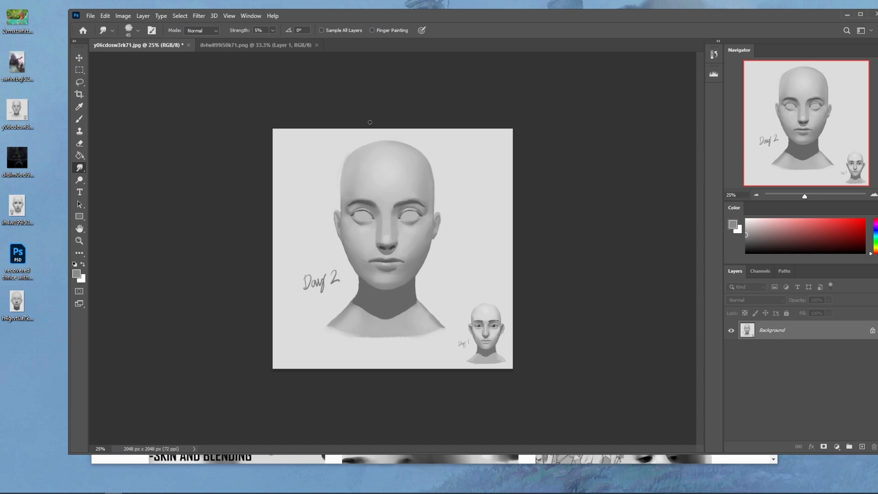
- Return the brush mode to Normal and shade the left-hand temple and outer eye area with sampled greys
key("b")
left_click(347, 184, "alt")
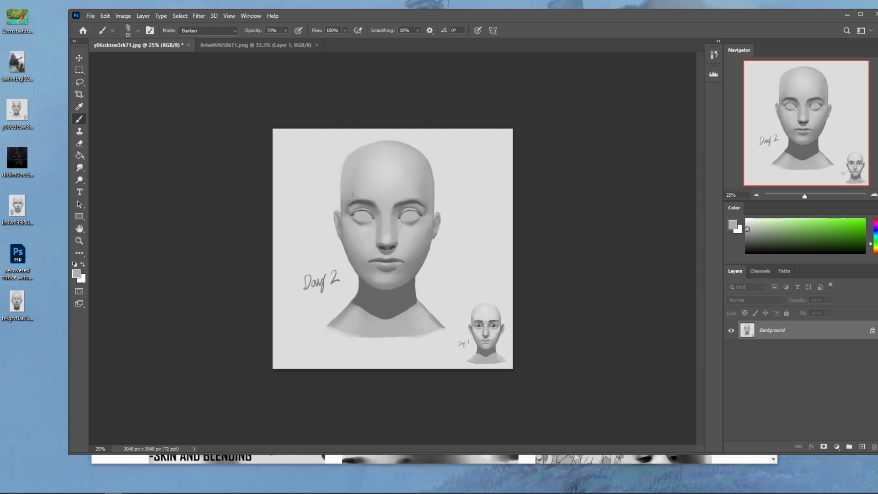
left_click(231, 30)
left_click(245, 36)
key("ctrl+plus")
left_click(343, 172, "alt")
left_click_drag(332, 182, 326, 195)
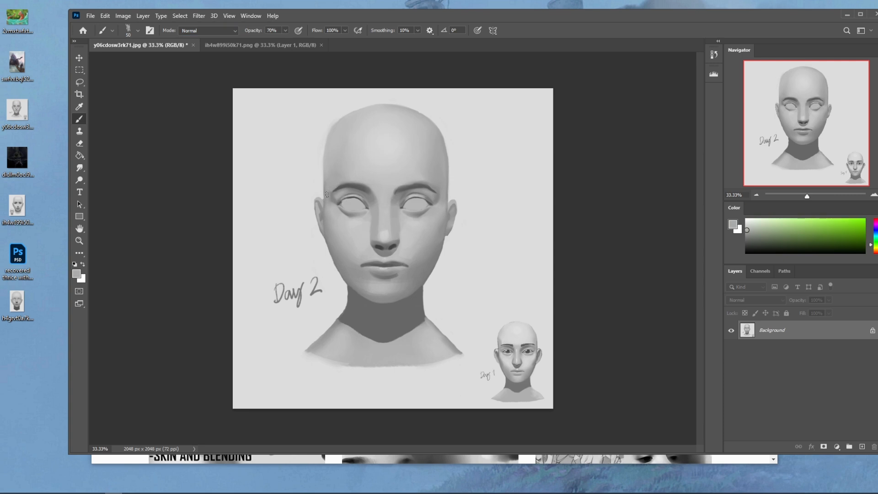
left_click(336, 213, "alt")
- Shade the right-hand temple down to the ear with sampled greys, and touch up beside the left-hand ear
left_click(436, 208, "alt")
left_click(445, 175, "alt")
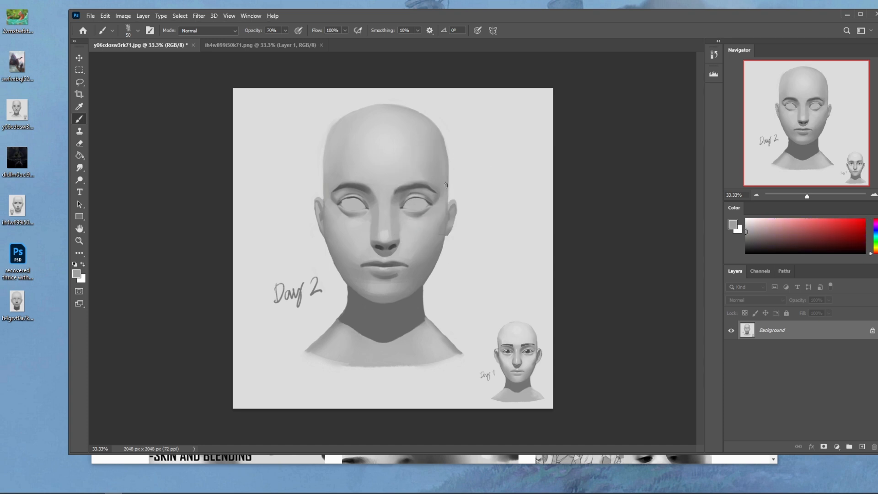
left_click(440, 168, "alt")
left_click(445, 201, "alt")
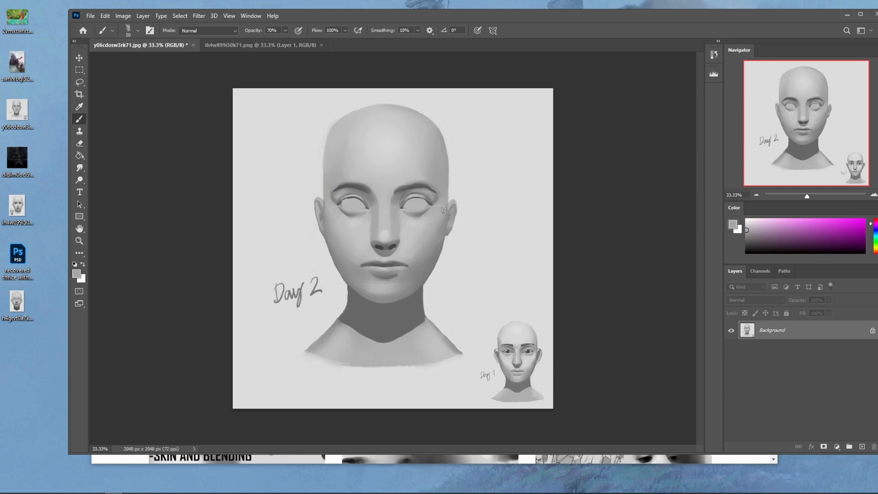
left_click(329, 206, "alt")
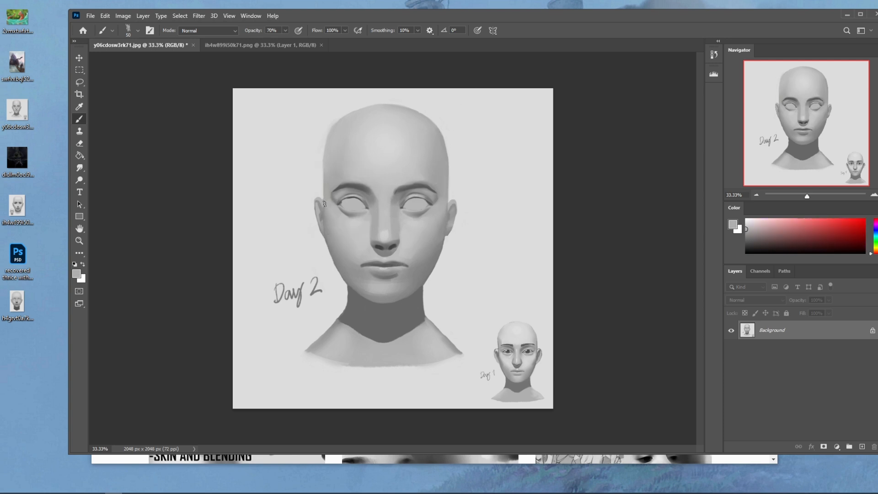
- Refine the shading at the inner corner of the right-hand eye and on both sides of the nose
left_click_drag(421, 197, 408, 197)
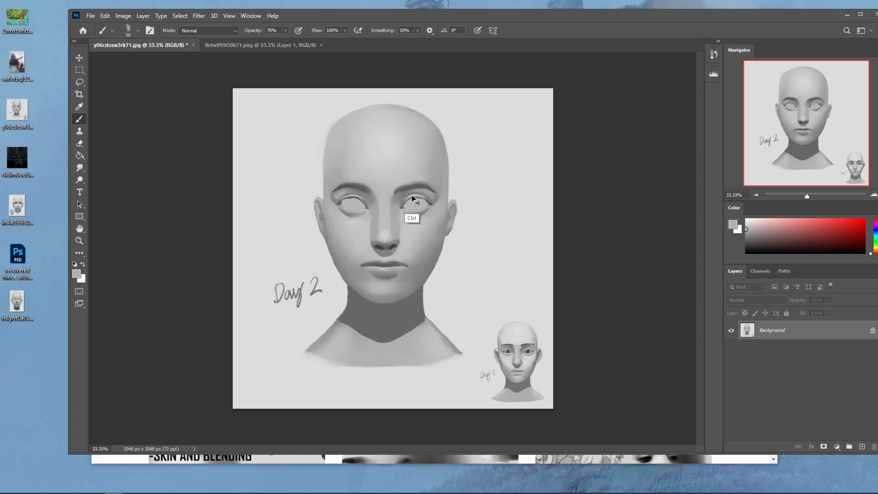
left_click(405, 237, "alt")
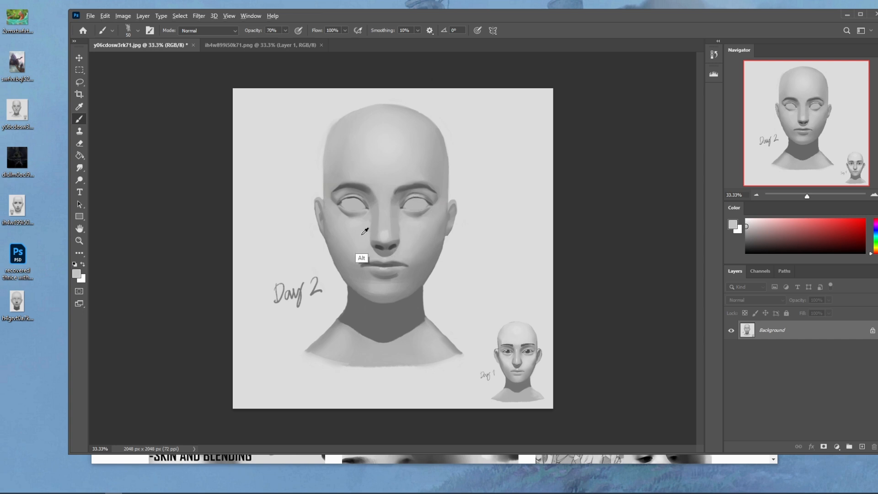
left_click(406, 228, "alt")
left_click(367, 238, "alt")
- Blend the edges around the nose using the Smudge tool at 5% strength with a small brush, and switch back to the Brush tool
key("z")
left_click_drag(309, 164, 464, 294)
left_click(80, 168)
key("ctrl+0")
key("bracketleft")
key("bracketleft")
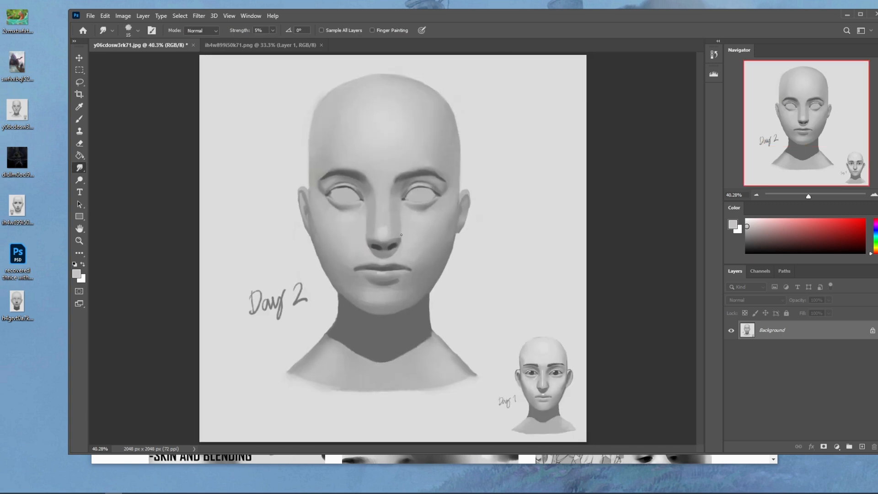
key("bracketright")
key("b")
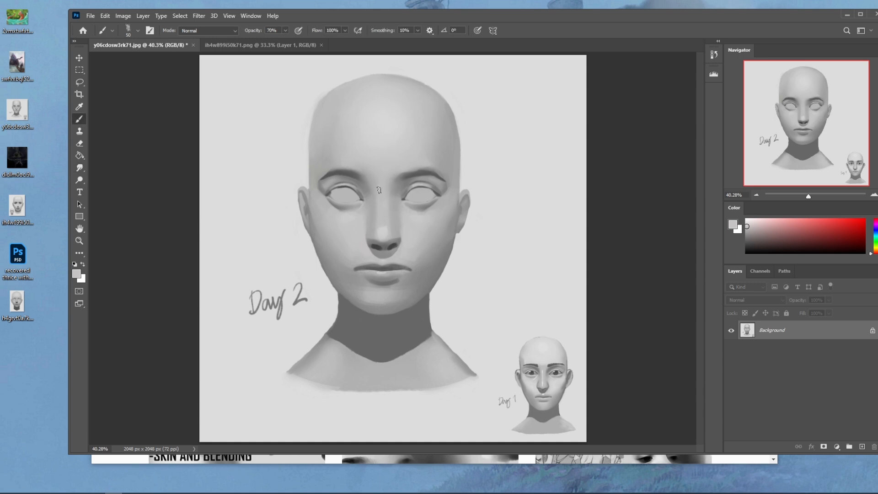
- Shade the area between the brows with a size 500 brush in Darken mode at 24% opacity
right_click(380, 189)
left_click(417, 297)
key("Return")
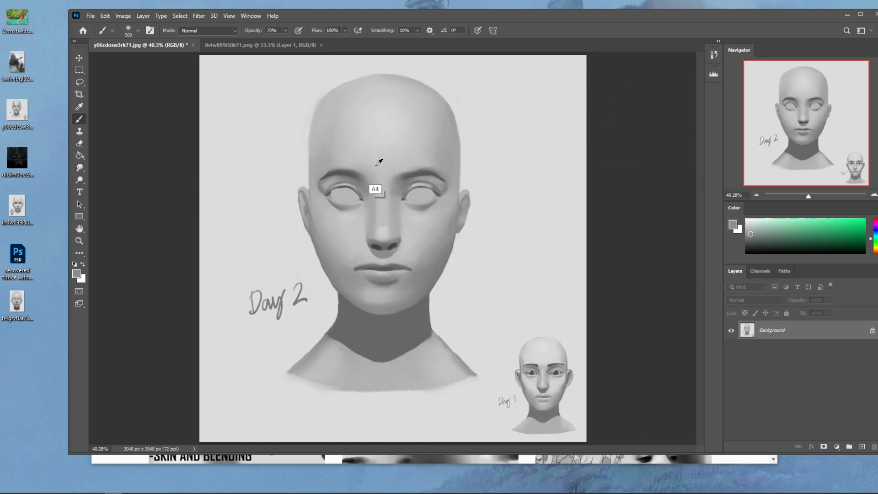
left_click(208, 30)
left_click(208, 75)
left_click(285, 30)
left_click_drag(285, 41, 265, 41)
left_click(398, 181)
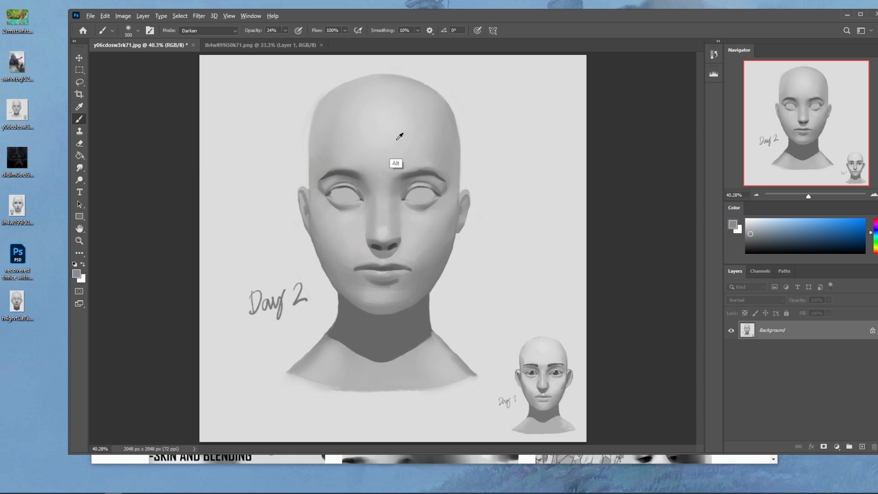
- Return the brush mode to Normal and paint a soft white highlight down the bridge of the nose
left_click(398, 137, "alt")
left_click(745, 218)
key("bracketleft")
key("bracketleft")
key("bracketleft")
key("bracketleft")
key("bracketleft")
key("bracketleft")
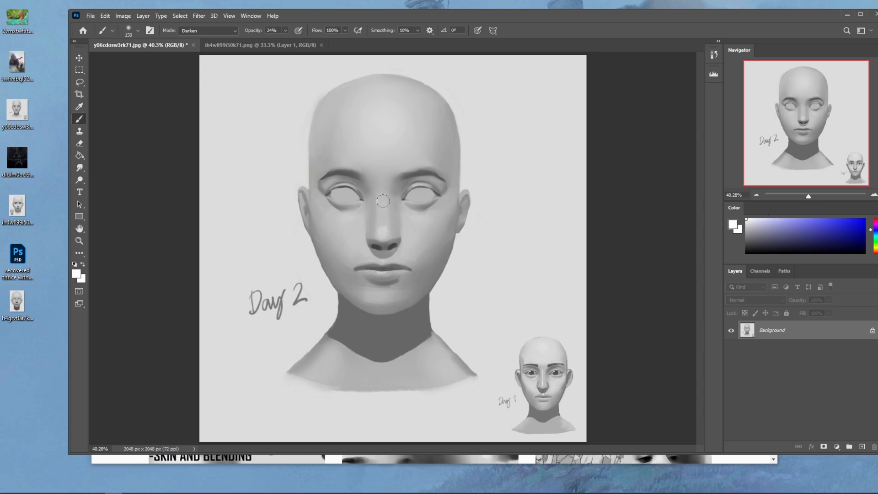
left_click(223, 30)
left_click(197, 36)
key("bracketright")
key("bracketright")
mouse_move(383, 200)
left_mouse_down()
mouse_move(385, 253)
mouse_move(383, 204)
mouse_move(384, 232)
left_mouse_up()
- Soften the nose-bridge highlight using the Smudge tool at 5% strength, and switch back to the Brush tool
left_click(81, 168)
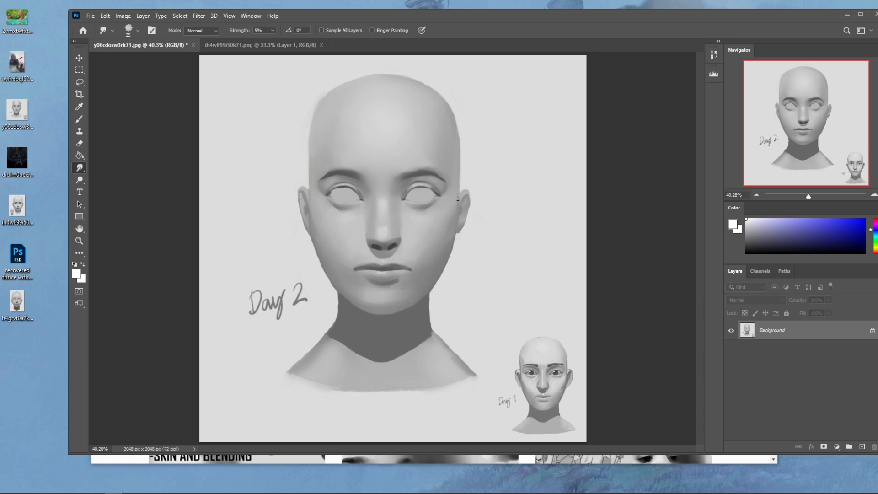
key("bracketright")
key("b")
- Touch up around the nose with a sampled grey, and paint a small white highlight across the left-hand upper eyelid
left_click(387, 247, "alt")
key("bracketleft")
key("bracketleft")
key("bracketleft")
key("bracketleft")
key("bracketleft")
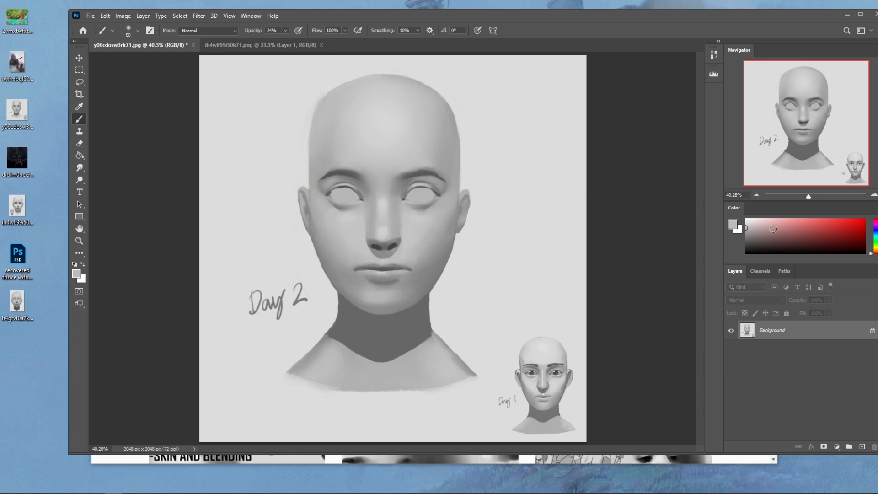
left_click(746, 220)
key("bracketleft")
key("bracketleft")
key("bracketleft")
left_click_drag(352, 186, 333, 188)
- Choose a different brush, enlarge it to size 200 and lighten the left-hand cheek with white
right_click(435, 231)
left_click(520, 402)
left_click(592, 81)
key("bracketleft")
key("bracketright")
key("bracketright")
key("bracketright")
key("bracketright")
key("bracketright")
key("bracketright")
key("bracketright")
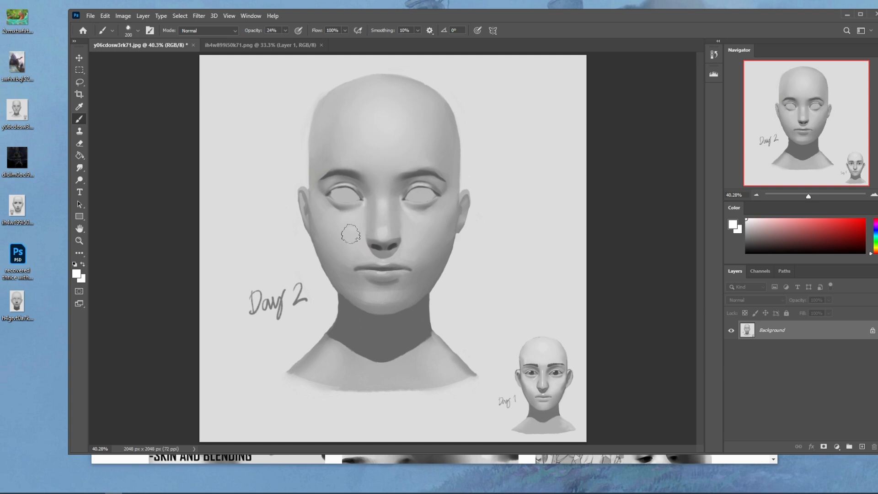
key("bracketright")
- Blend the cheeks, forehead and sides of the nose with light greys sampled from the face
left_click(411, 251, "alt")
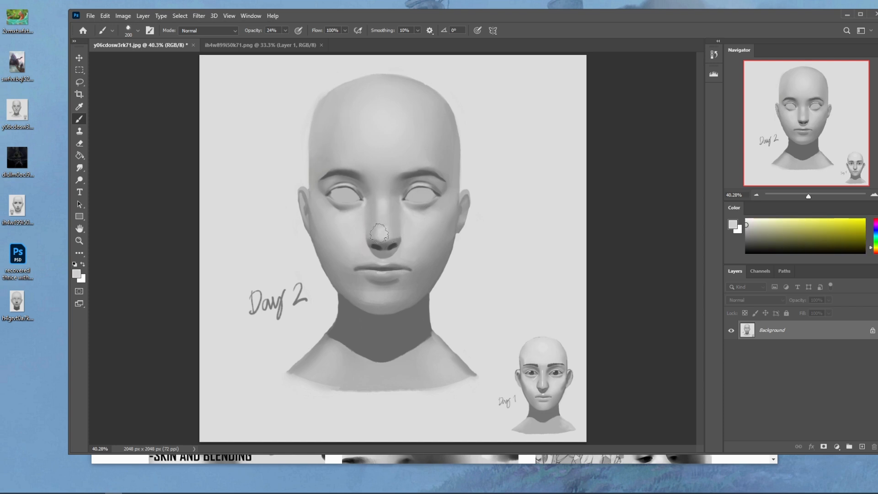
key("alt")
left_click(404, 222, "alt")
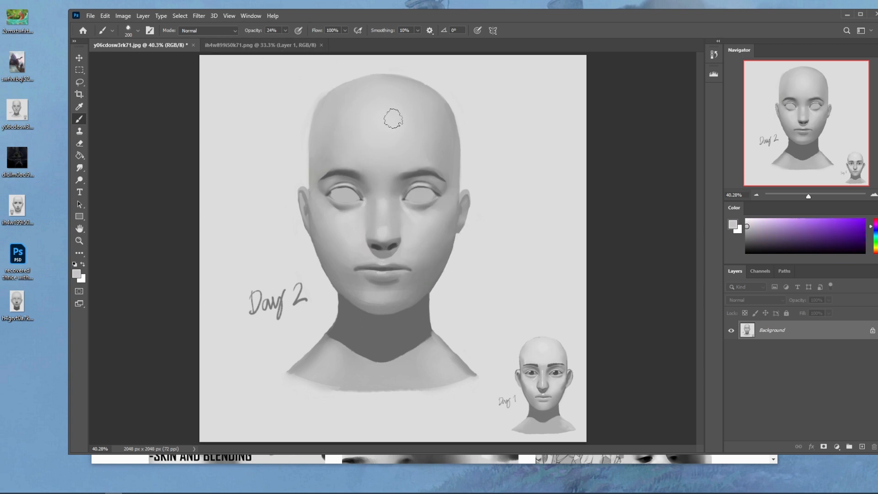
key("alt")
left_click(397, 137, "alt")
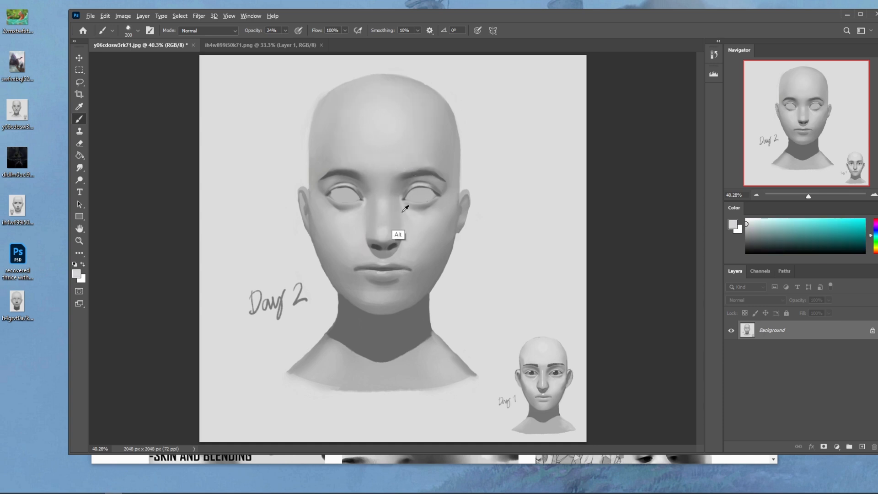
left_click(398, 233, "alt")
- Set the brush opacity to 51%, smudge the nose bridge at 5% strength, and switch back to the Brush tool
key("bracketleft")
left_click(285, 31)
left_click_drag(287, 35, 298, 41)
key("bracketright")
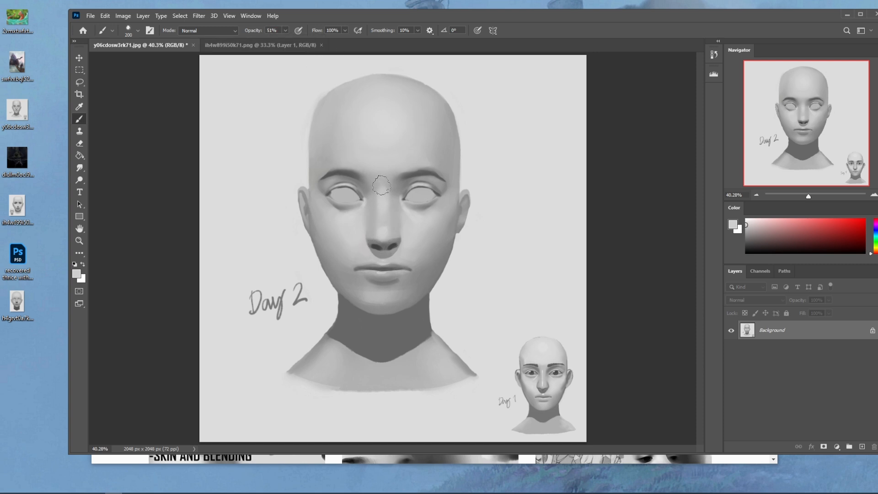
left_click(79, 168)
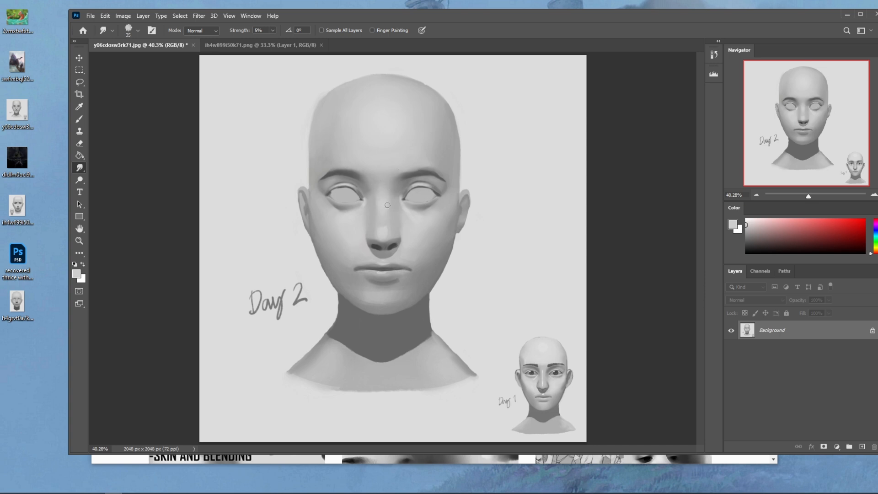
key("b")
- Sample a dark grey from the right-hand eye and refine the brow and eye edges with a small brush
left_click(424, 196, "alt")
key("bracketleft")
key("bracketleft")
key("bracketleft")
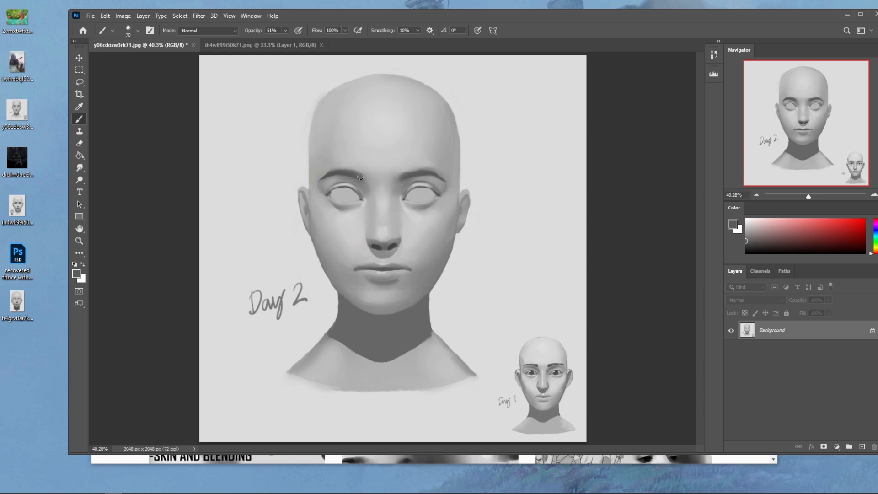
key("bracketright")
key("bracketright")
key("bracketright")
key("bracketright")
key("bracketleft")
key("bracketleft")
key("bracketleft")
key("bracketleft")
key("bracketleft")
key("bracketleft")
key("bracketleft")
- Mark the bridge and both sides of the nose with dark strokes, and undo the three strokes
mouse_move(390, 198)
left_mouse_down()
mouse_move(388, 237)
mouse_move(369, 238)
left_mouse_up()
left_click_drag(364, 192, 369, 235)
left_click_drag(398, 188, 400, 238)
key("ctrl+z")
key("ctrl+z")
key("ctrl+z")
key("ctrl+z")
key("ctrl+z")
left_click(359, 239, "alt")
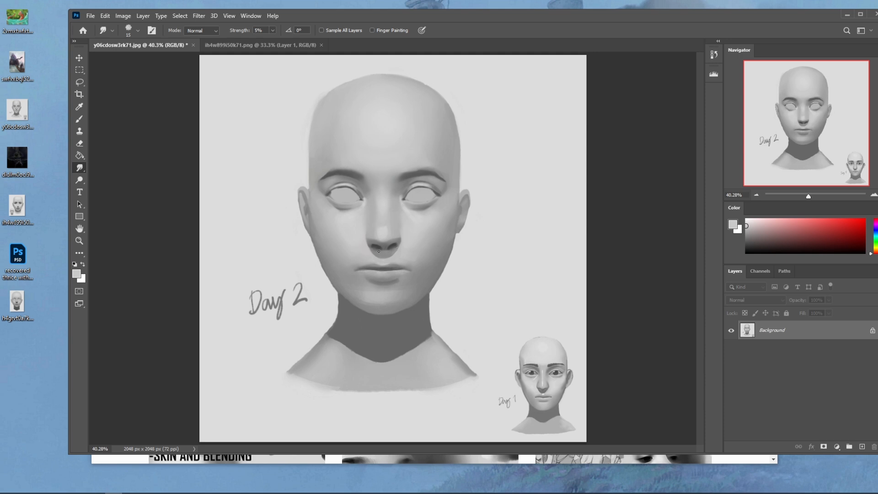
- Copy the whole edited canvas, revert the document to its opening history state, and paste the edited version as a new layer
left_click(714, 55)
key("ctrl+a")
key("ctrl+a")
key("ctrl+a")
key("ctrl+a")
key("ctrl+a")
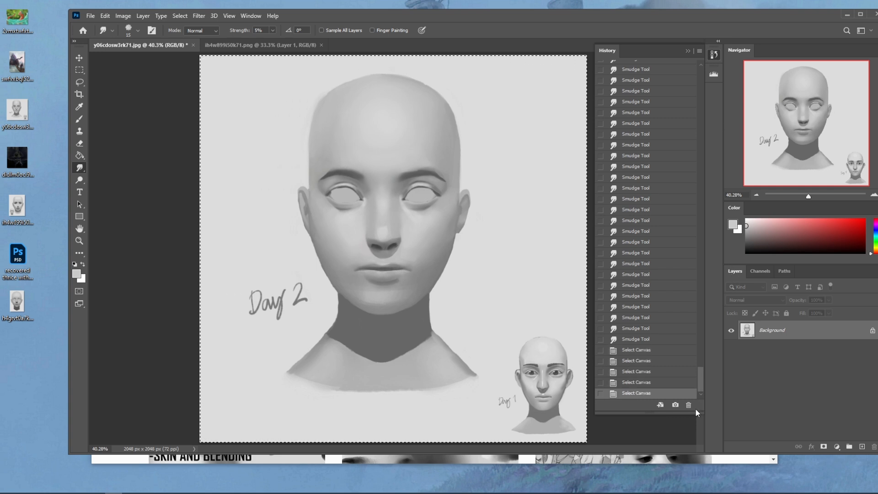
left_click_drag(701, 381, 702, 52)
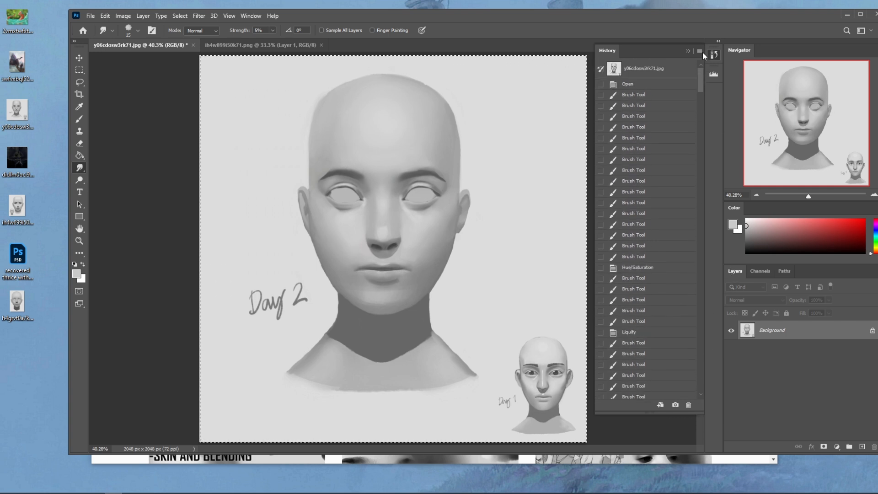
left_click(666, 74)
left_click(686, 50)
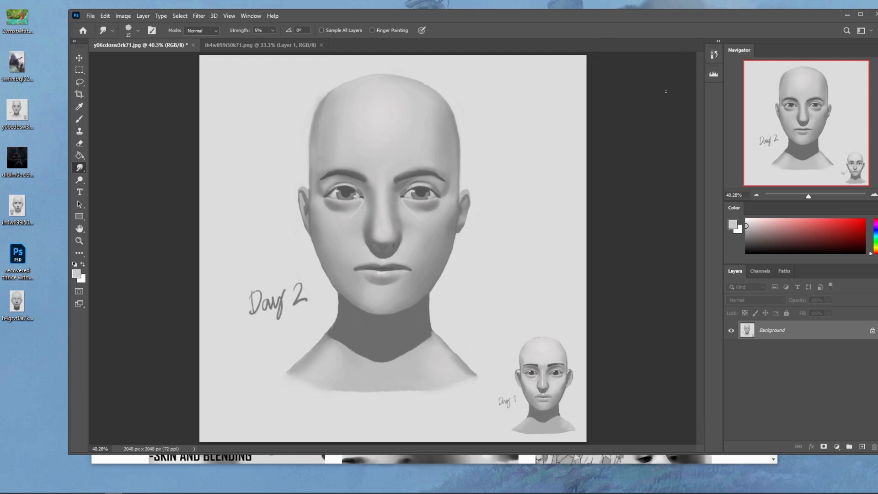
key("ctrl+v")
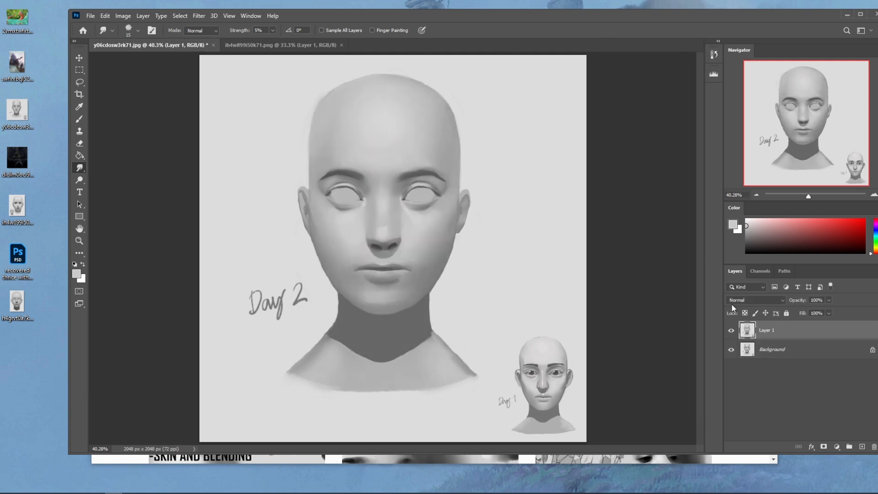
- Compare the reworked head with the original by toggling the visibility of Layer 1, leaving it hidden
left_click(731, 331)
left_click(732, 331)
left_click(731, 331)
left_click(732, 331)
left_click(732, 331)
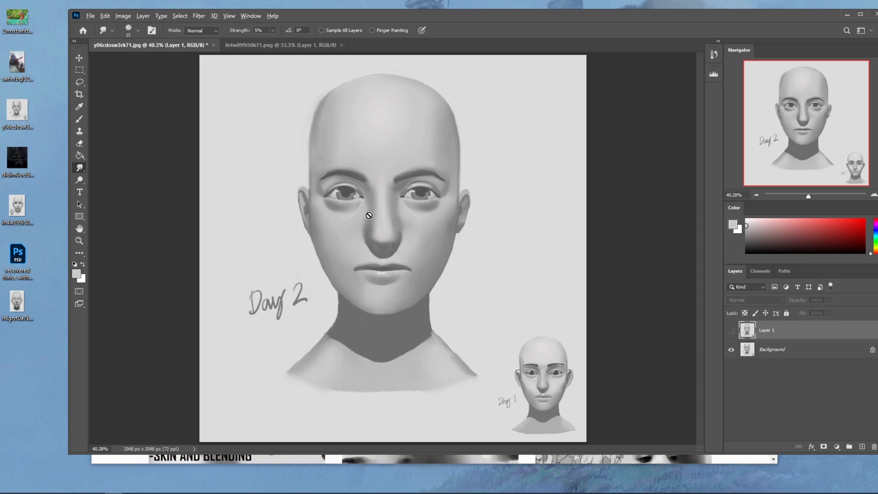
- Select an upright elliptical area in the empty background beside the forehead, above the Day 2 lettering
left_click(775, 350)
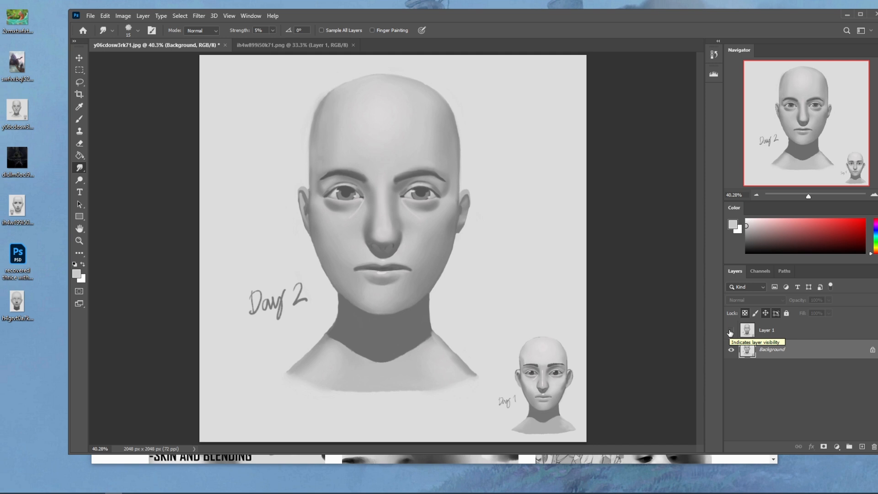
left_click(79, 82)
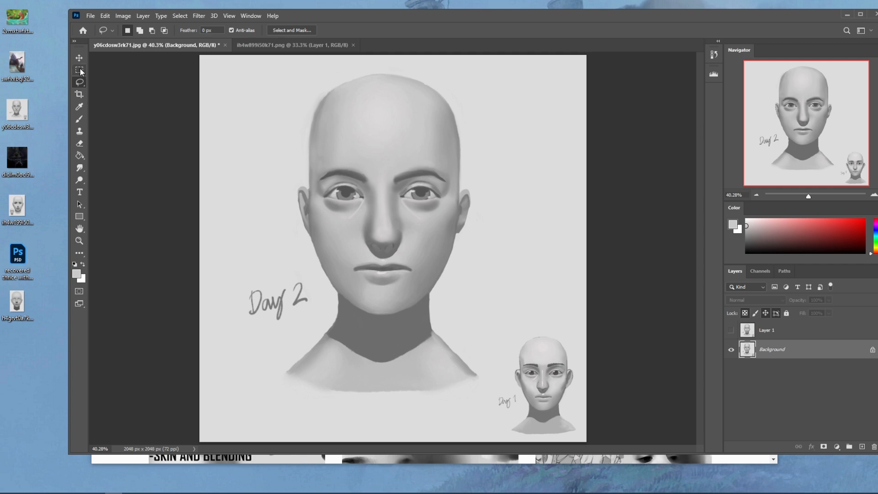
left_click(80, 71)
right_click(80, 71)
left_click(110, 79)
left_click_drag(225, 94, 279, 165)
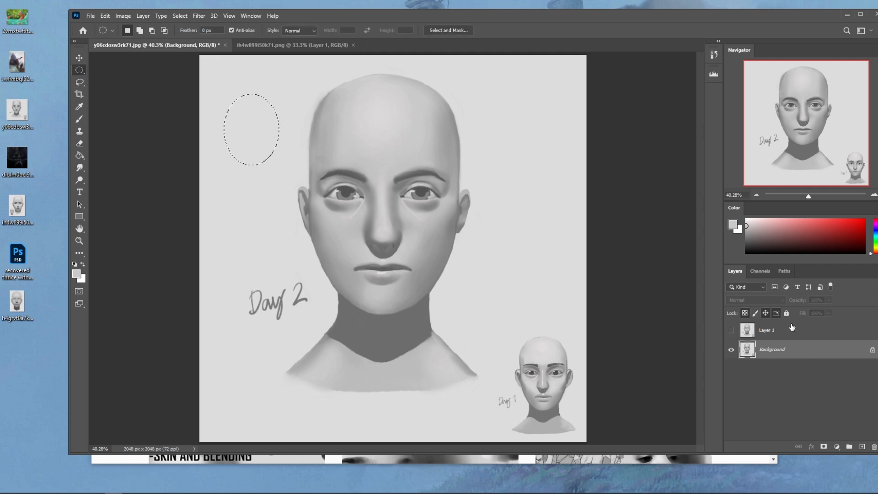
- Add a new layer above Layer 1 and fill the elliptical selection with mid grey
left_click(792, 328)
left_click(861, 446)
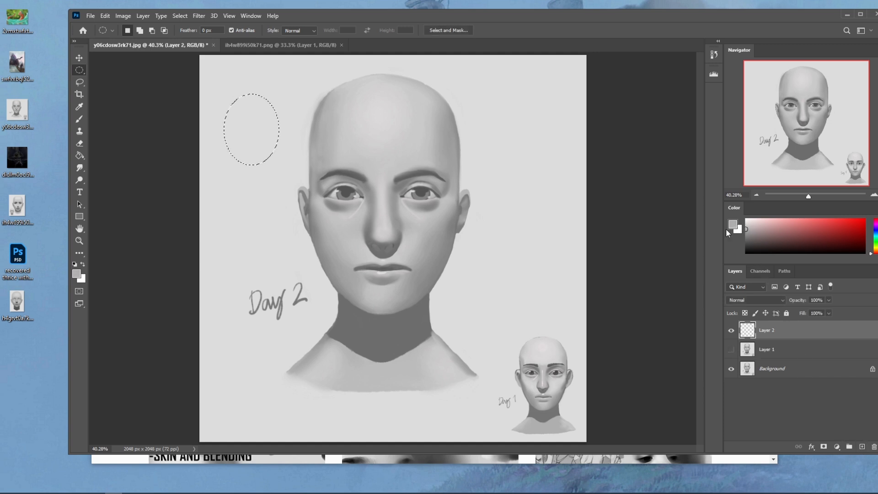
key("g")
left_click(244, 129)
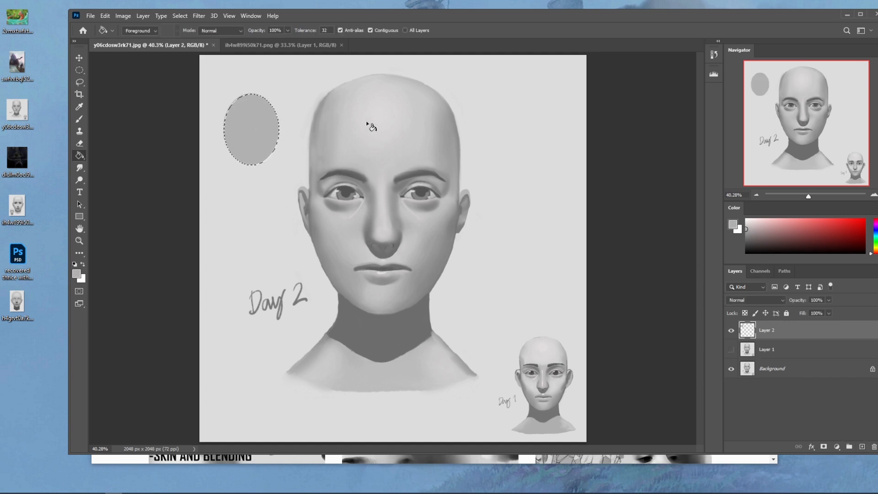
key("m")
right_click(463, 167)
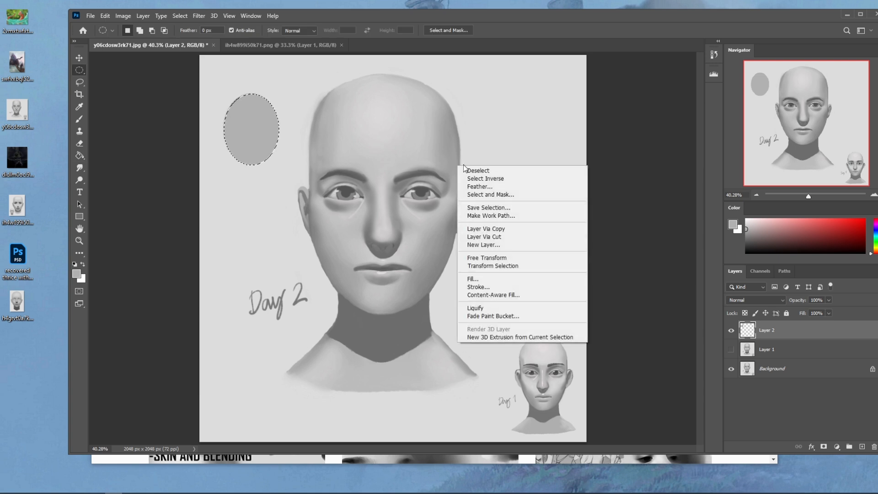
left_click(597, 107)
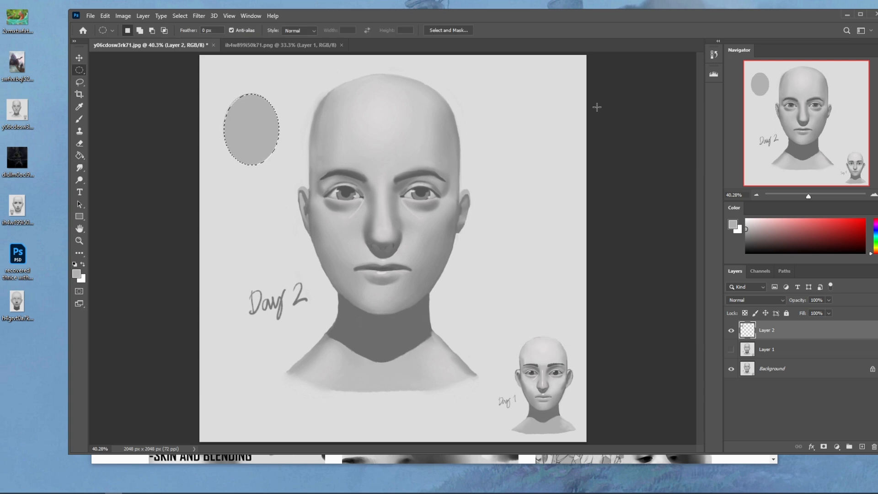
- Shade the lower part of the grey oval with dark grey using a large brush at 51% opacity
key("b")
left_click_drag(755, 239, 729, 243)
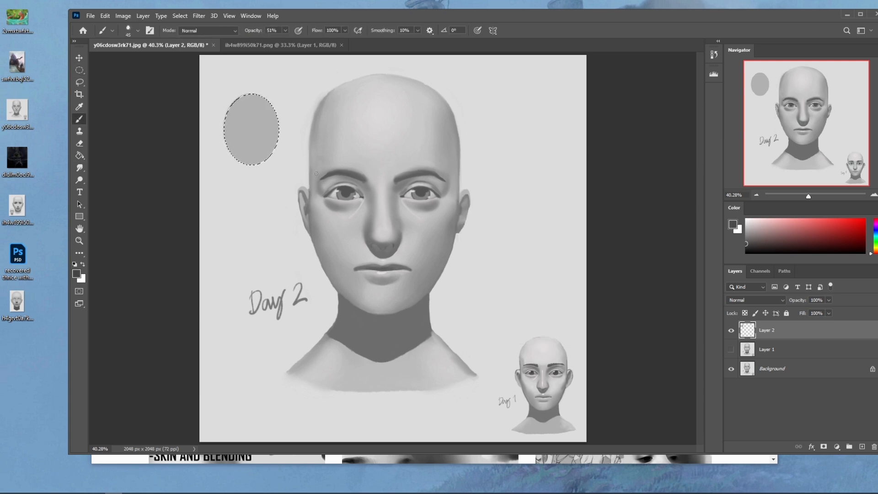
right_click(278, 132)
left_click(306, 259)
left_click(592, 192)
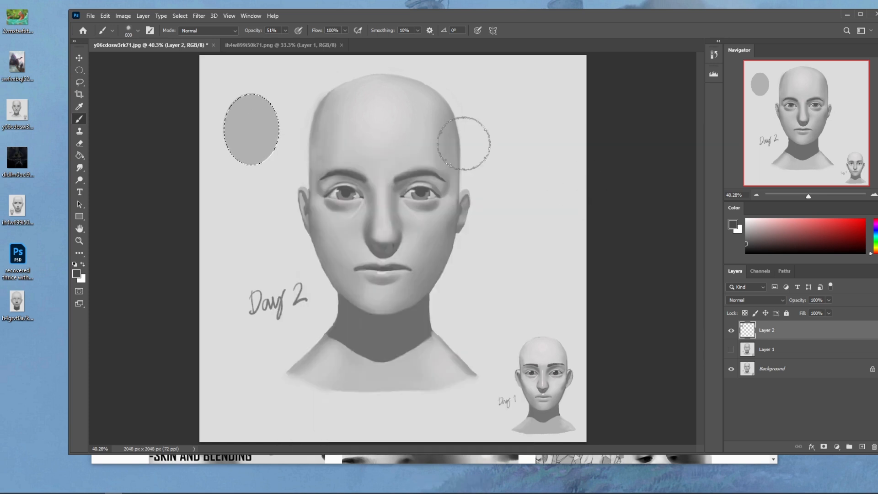
key("bracketright")
key("bracketright")
key("bracketright")
key("bracketright")
key("bracketright")
key("bracketright")
key("bracketright")
key("bracketright")
key("bracketright")
key("bracketleft")
key("bracketleft")
key("bracketleft")
key("bracketleft")
left_click_drag(221, 166, 225, 181)
- Lighten the upper part of the oval with white using a size 1000 brush
left_click_drag(764, 219, 741, 216)
left_click_drag(268, 102, 260, 117)
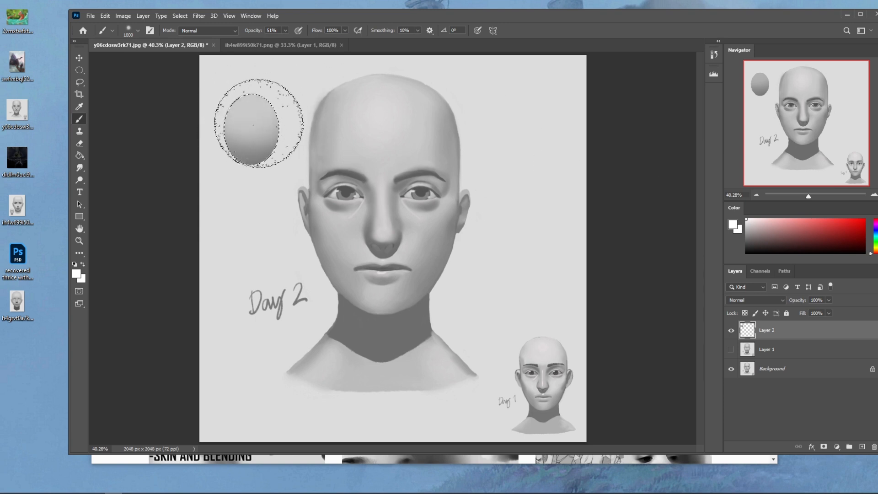
key("bracketleft")
key("bracketleft")
- Paint thick black strokes along both sides and the top edge of the duplicated oval with a size 90 brush
key("bracketleft")
- Duplicate the shaded oval onto a new layer and place the copy in the empty space beside the right-hand ear
key("ctrl+a")
key("ctrl+c")
key("ctrl+v")
key("v")
mouse_move(411, 224)
left_mouse_down()
mouse_move(524, 212)
mouse_move(551, 200)
left_mouse_up()
key("b")
key("d")
key("bracketleft")
key("bracketleft")
key("bracketleft")
key("bracketleft")
key("bracketleft")
key("bracketleft")
key("bracketleft")
key("bracketleft")
key("bracketleft")
key("bracketleft")
key("bracketleft")
key("bracketleft")
key("bracketleft")
key("bracketleft")
key("bracketleft")
left_click_drag(517, 173, 511, 218)
left_click_drag(545, 173, 552, 221)
left_click_drag(549, 168, 554, 217)
left_click_drag(554, 174, 528, 168)
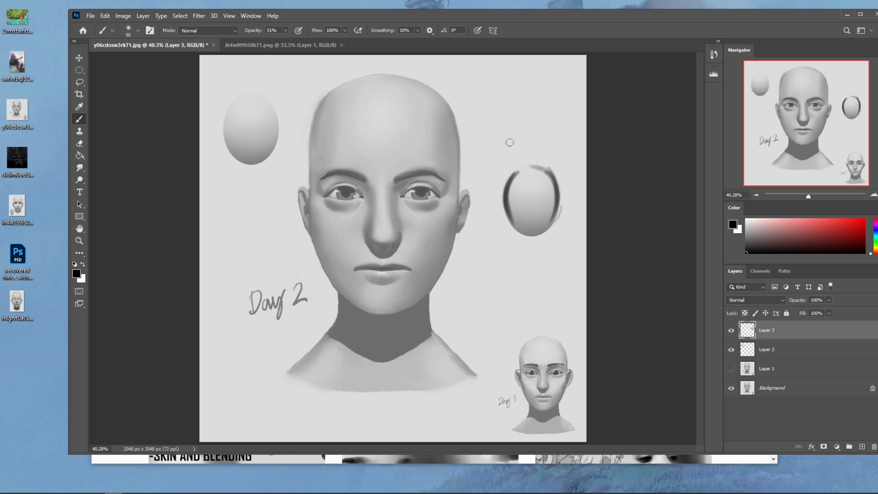
- Lighten the centre of the black-edged oval with a light grey sampled from it, using a larger brush
left_click(533, 190, "alt")
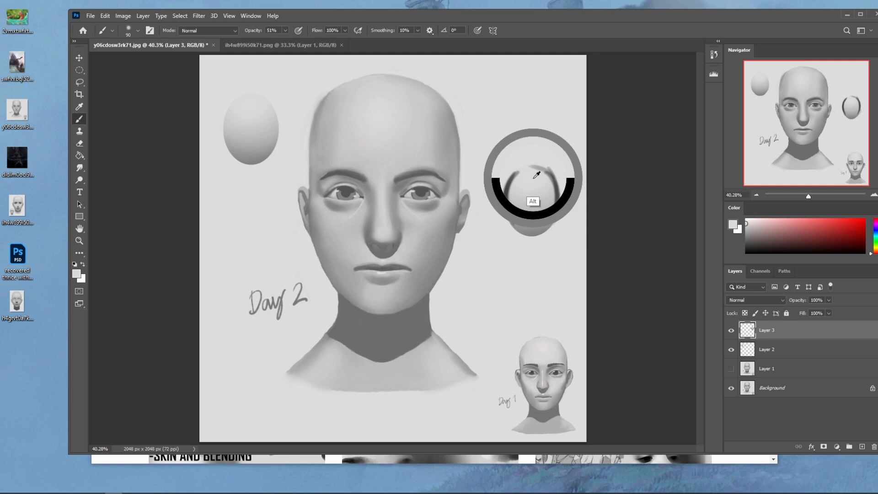
key("bracketright")
key("bracketright")
key("bracketright")
key("bracketright")
key("bracketright")
key("bracketright")
key("bracketright")
mouse_move(532, 183)
left_mouse_down()
mouse_move(533, 224)
mouse_move(538, 209)
left_mouse_up()
key("bracketleft")
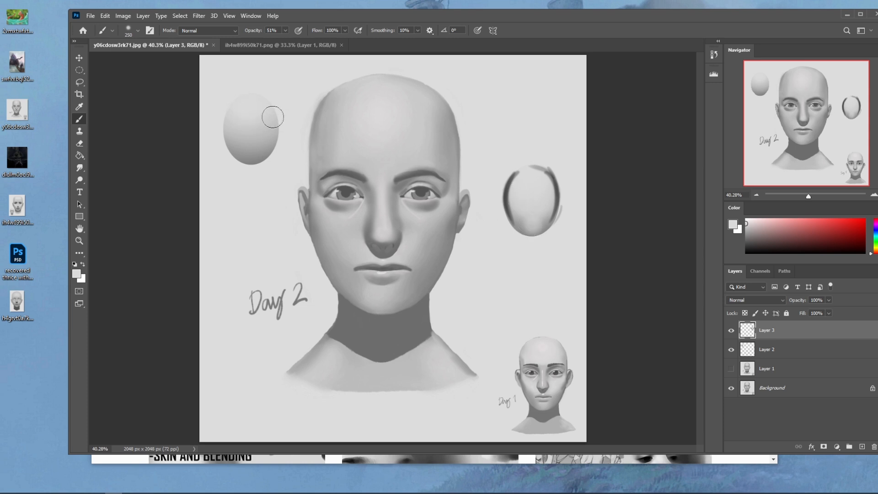
- Lock the transparent pixels of Layer 2 and brighten the top of its oval with white using a large brush
left_click(777, 352)
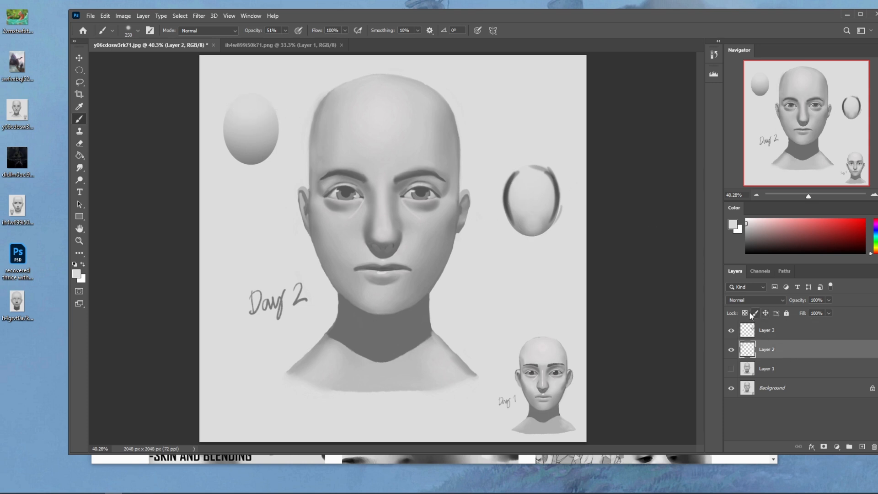
left_click_drag(772, 211, 757, 245)
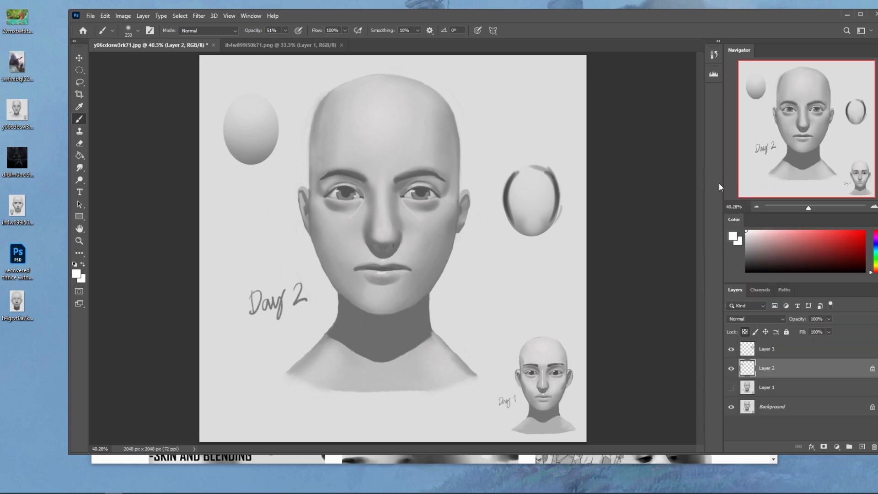
key("bracketright")
key("bracketright")
key("bracketright")
key("bracketright")
key("bracketright")
key("bracketright")
key("bracketleft")
key("bracketleft")
key("bracketleft")
key("bracketleft")
key("bracketright")
key("bracketright")
key("bracketright")
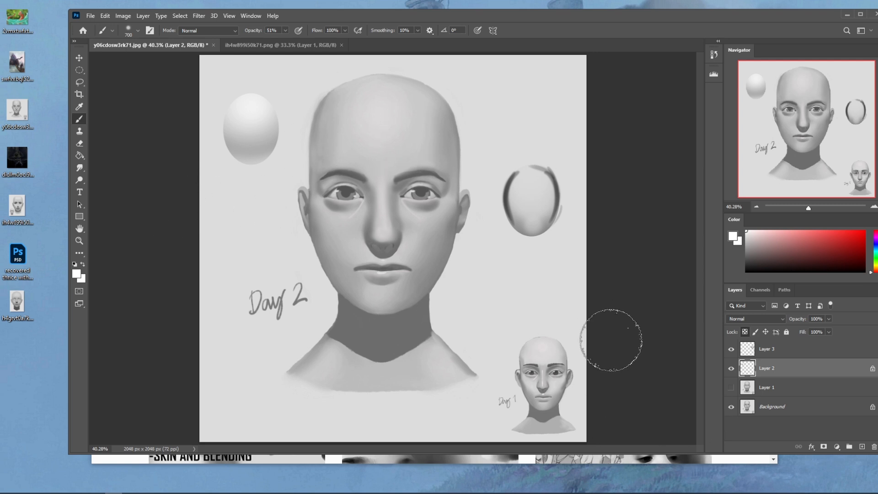
- Switch to the ih4w899i50k71.png document
left_click(319, 53)
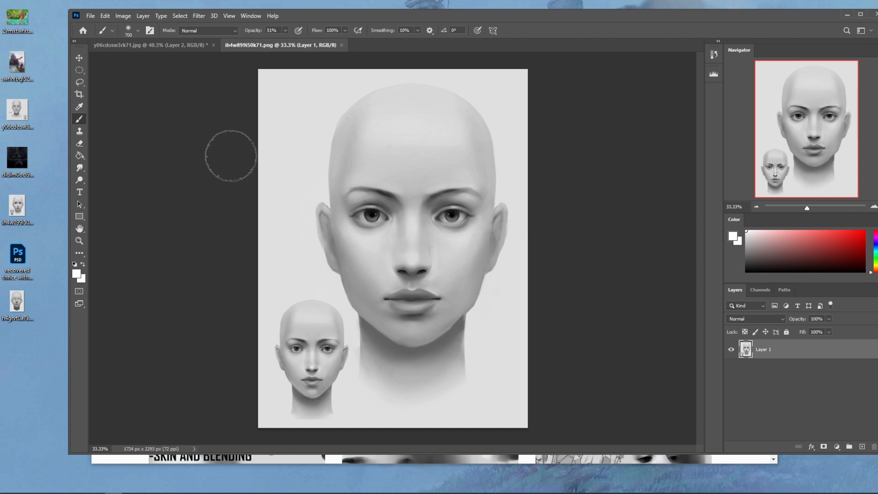
- Select the light background around both heads with the Magic Wand at a tolerance of 15
left_click(80, 84)
right_click(80, 85)
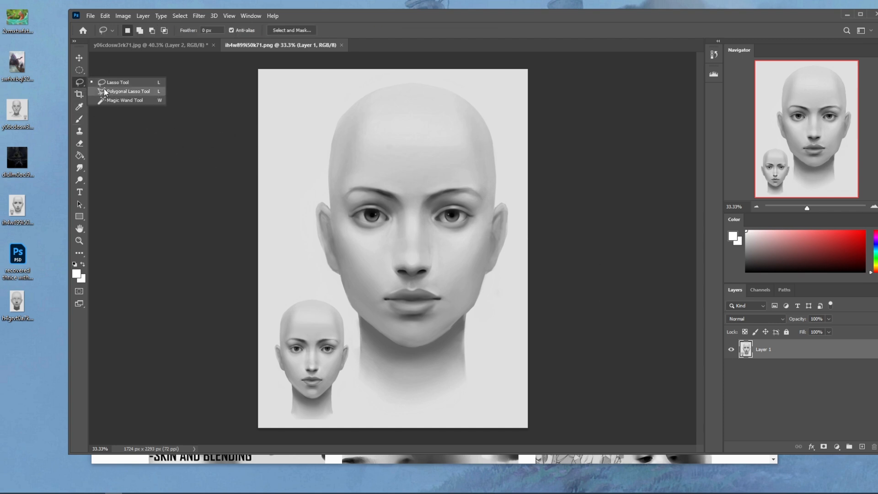
left_click(121, 102)
left_click(298, 174)
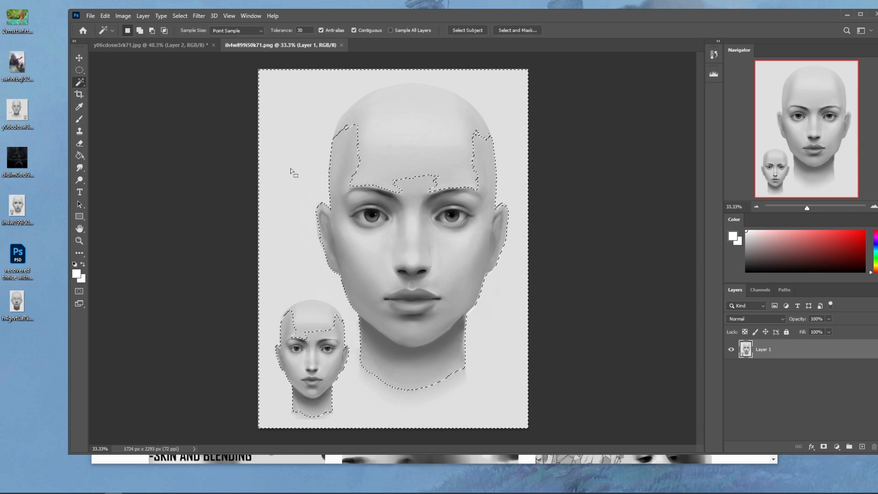
left_click(281, 32)
type("15")
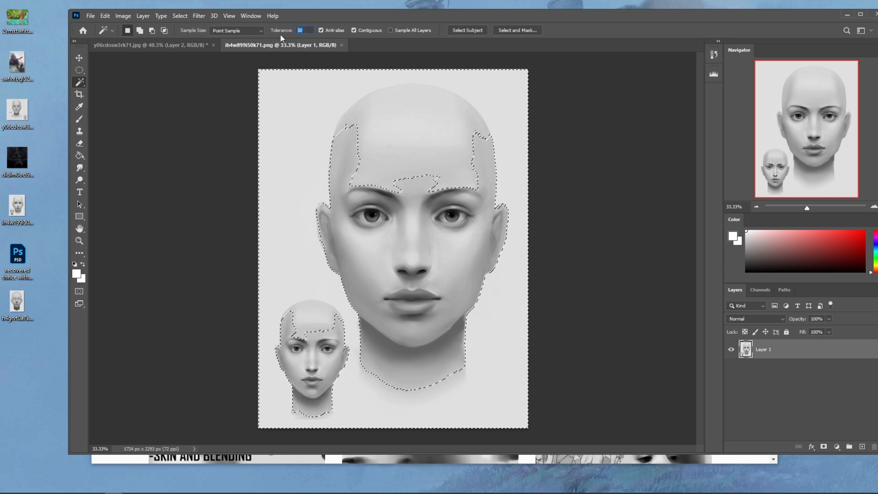
key("ctrl+d")
left_click(315, 182)
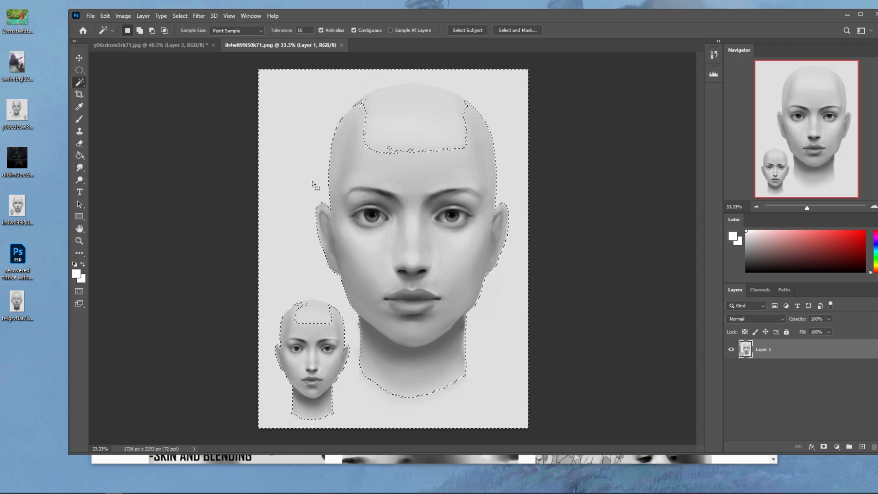
- Add the stray areas along the crowns to the background selection with the Lasso so it follows both skull outlines
key("l")
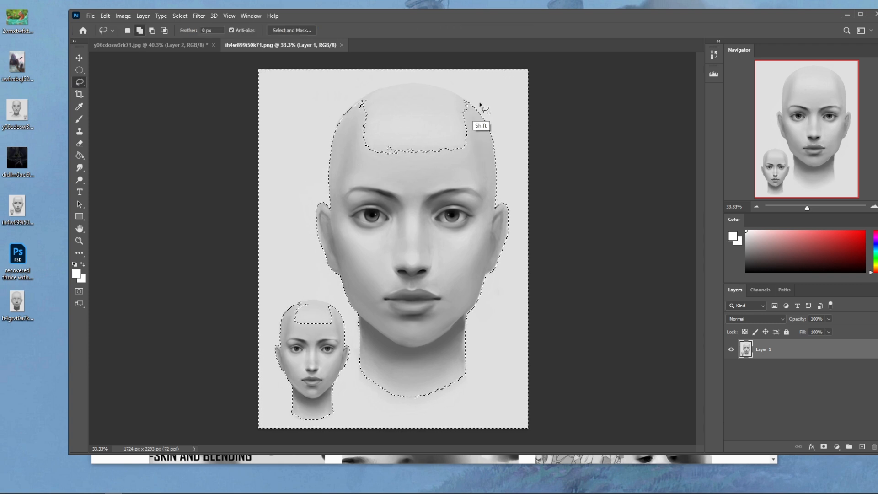
mouse_move(396, 192)
left_mouse_down()
mouse_move(476, 109)
mouse_move(442, 93)
left_mouse_up()
mouse_move(357, 160)
left_mouse_down()
mouse_move(438, 89)
mouse_move(408, 83)
mouse_move(364, 94)
mouse_move(341, 148)
left_mouse_up()
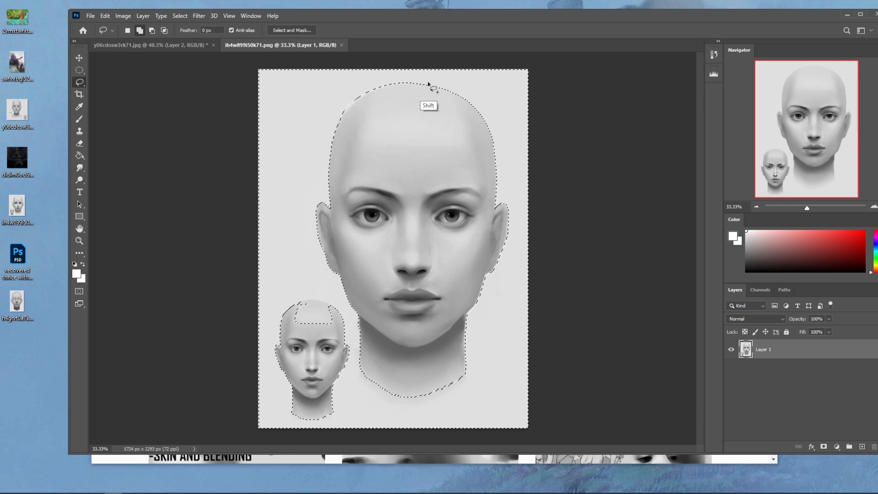
mouse_move(338, 310)
left_mouse_down()
mouse_move(308, 300)
mouse_move(352, 335)
mouse_move(343, 314)
left_mouse_up()
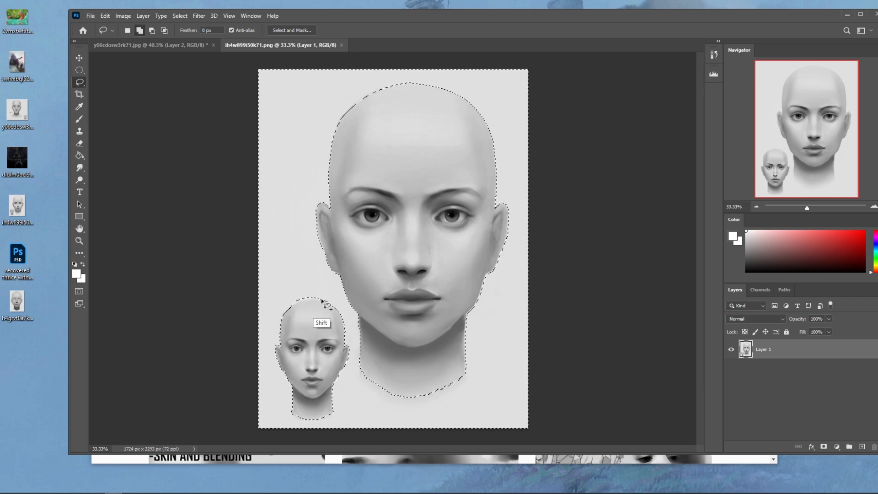
mouse_move(309, 286)
left_mouse_down()
mouse_move(280, 314)
mouse_move(324, 288)
left_mouse_up()
- Invert the selection to the heads and remove the small reference head from it with the Lasso
key("m")
right_click(475, 264)
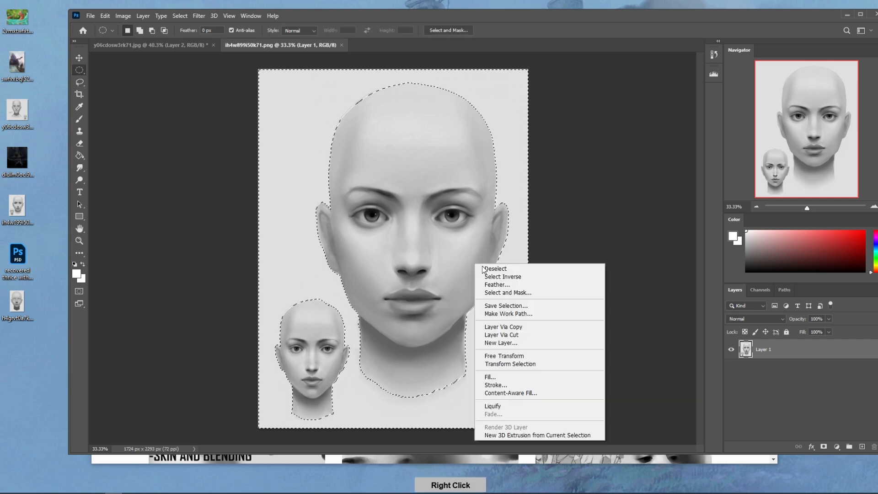
left_click(500, 277)
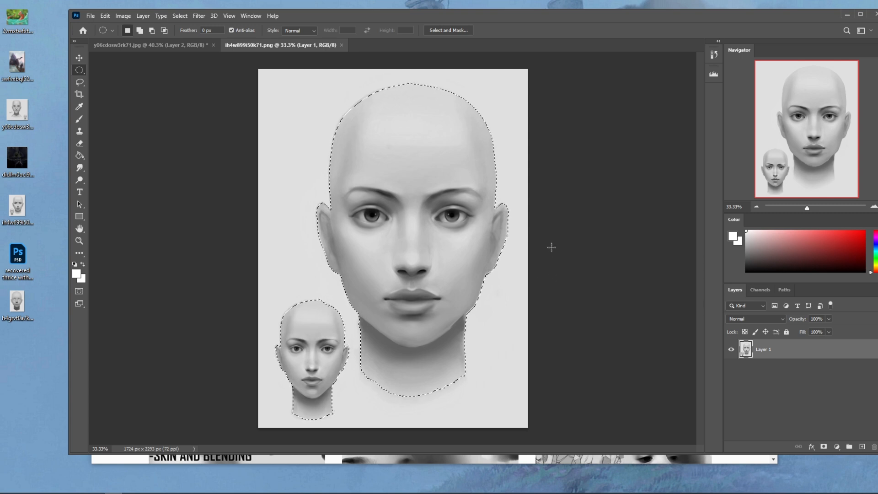
key("l")
key("alt")
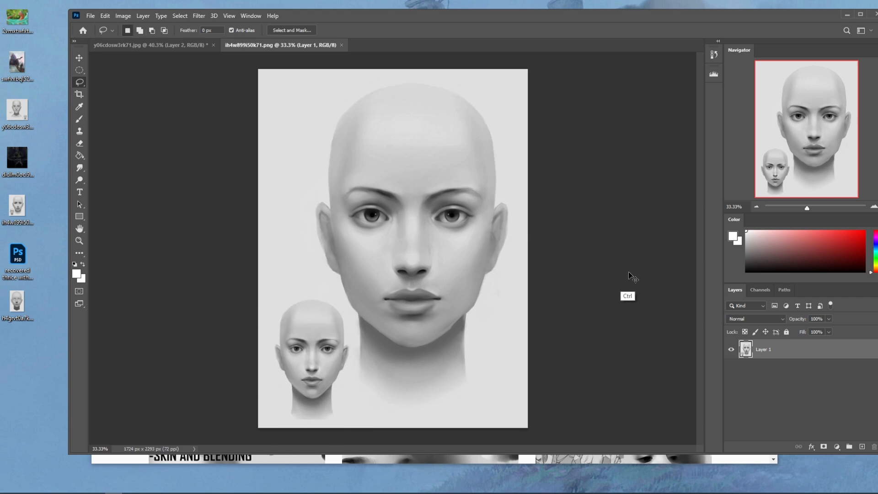
- Darken the large head with Hue/Saturation by setting Lightness to -10
key("ctrl+u")
left_click_drag(611, 243, 602, 245)
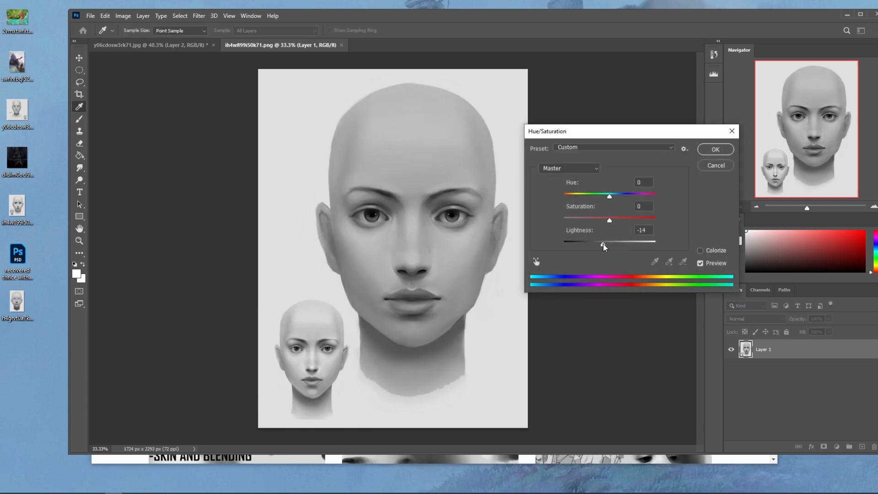
left_click(722, 149)
- Invert the selection and lighten the background and small head with a Hue/Saturation Lightness of +34
right_click(471, 244)
left_click(491, 254)
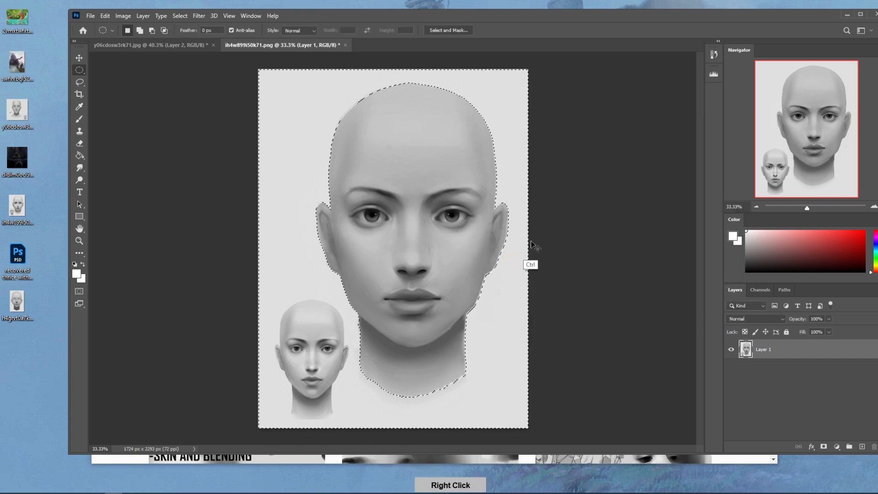
key("ctrl+u")
left_click_drag(609, 244, 625, 243)
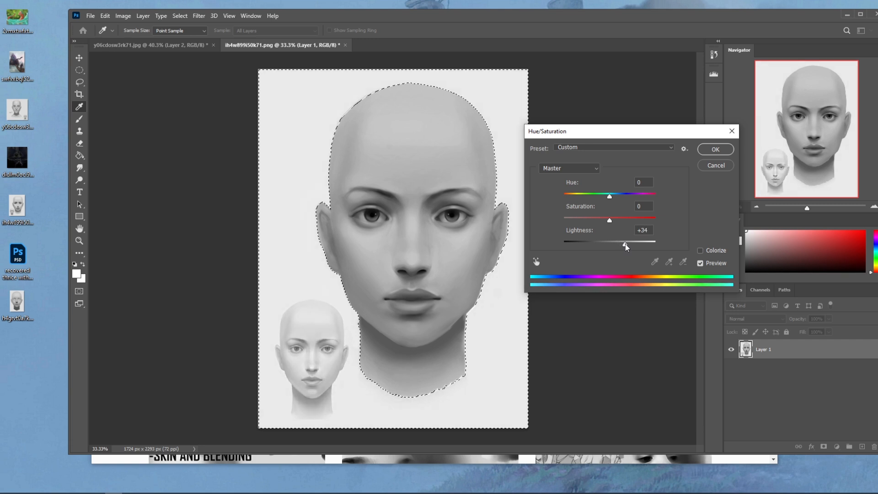
left_click(715, 149)
- Invert the selection back to the large head and set its Hue/Saturation Lightness to +6
right_click(477, 226)
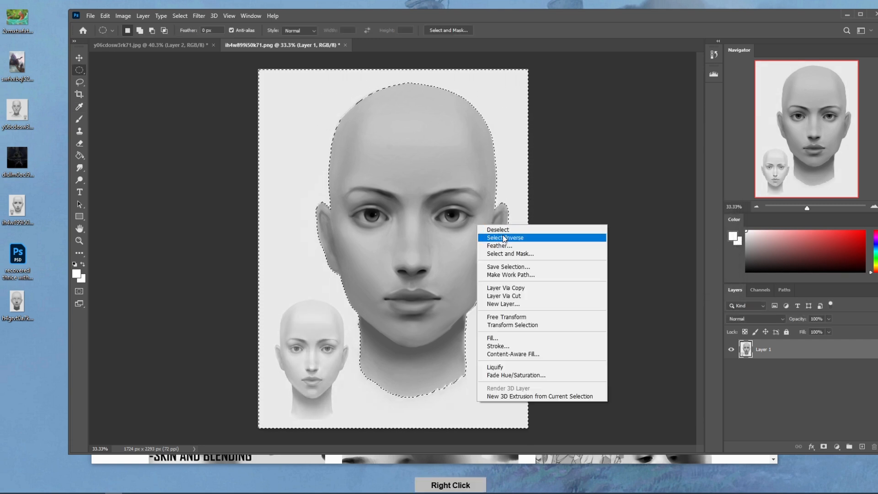
left_click(503, 237)
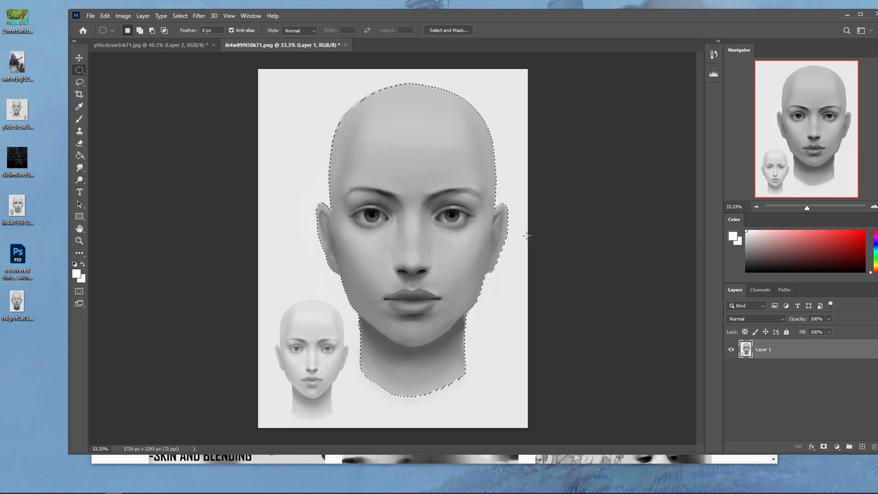
key("ctrl+u")
left_click_drag(611, 242, 613, 246)
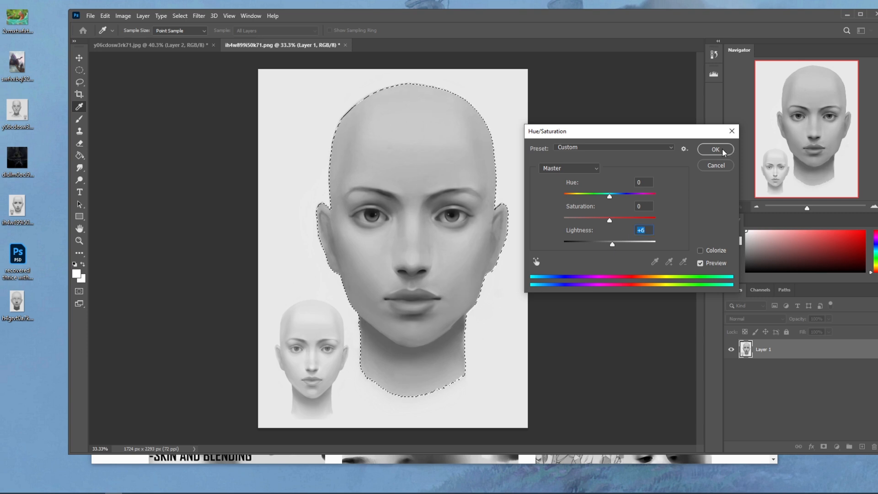
left_click(720, 149)
- Deepen the large head's darks with Levels by setting the black input level to 6
key("ctrl+l")
left_click_drag(494, 236, 495, 235)
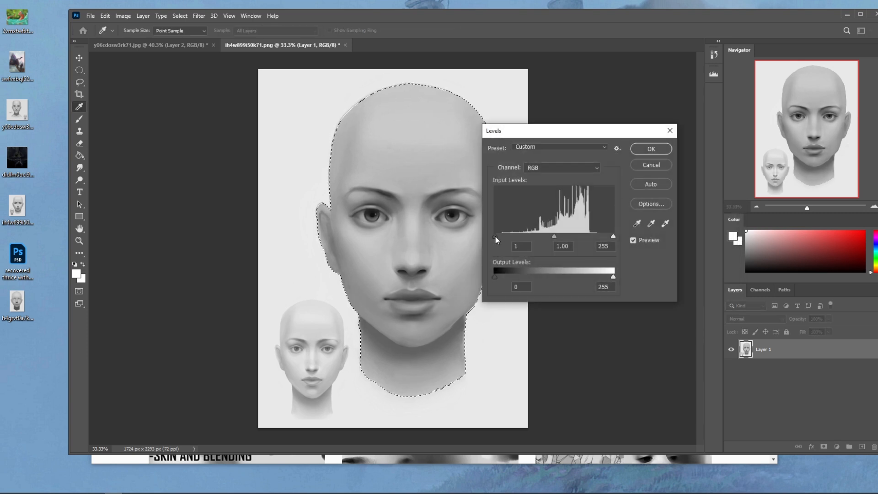
left_click(651, 149)
- Deselect and soften the sides of the large head's skull with a size 700 brush, using grey sampled from the forehead
key("b")
key("ctrl+d")
left_click(404, 126, "alt")
left_click_drag(349, 140, 320, 186)
mouse_move(458, 111)
left_mouse_down()
mouse_move(486, 158)
mouse_move(487, 141)
mouse_move(496, 151)
mouse_move(508, 175)
left_mouse_up()
mouse_move(331, 142)
left_mouse_down()
mouse_move(357, 122)
mouse_move(365, 98)
left_mouse_up()
mouse_move(447, 99)
left_mouse_down()
mouse_move(472, 122)
mouse_move(495, 177)
left_mouse_up()
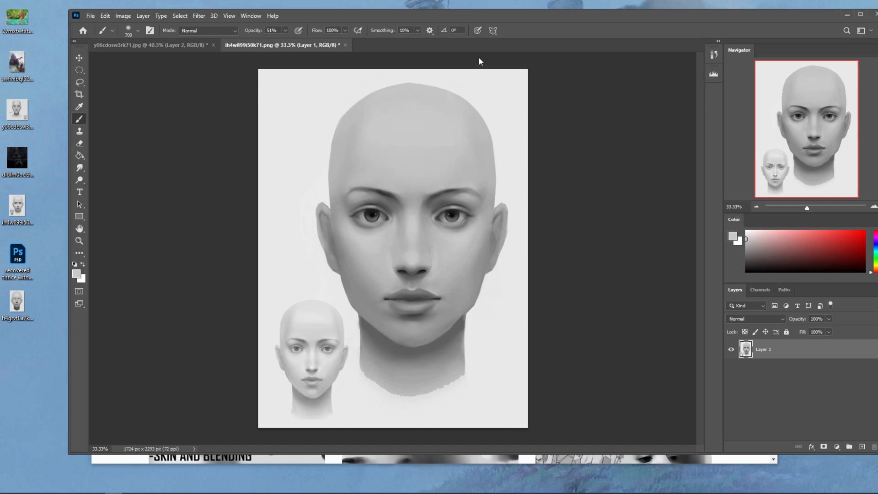
left_click(354, 132, "alt")
left_click(483, 139, "alt")
left_click(346, 146, "alt")
- Soften the shading on both cheeks with the large brush and enlarge it to size 1100
left_click(367, 243, "alt")
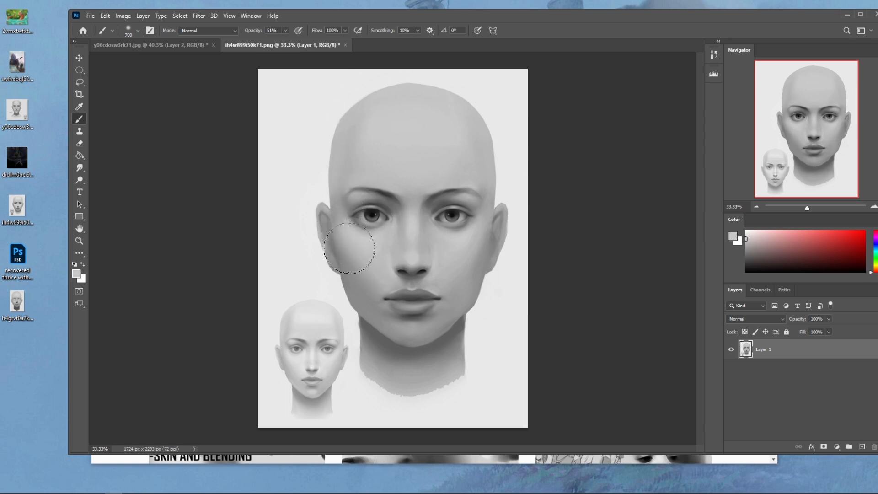
left_click(477, 236, "alt")
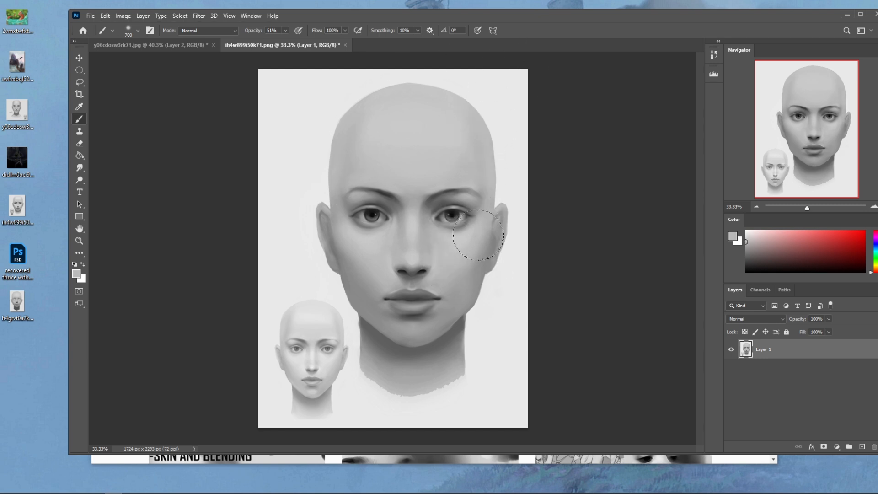
left_click(370, 250, "alt")
key("bracketright")
key("bracketright")
key("bracketright")
key("bracketright")
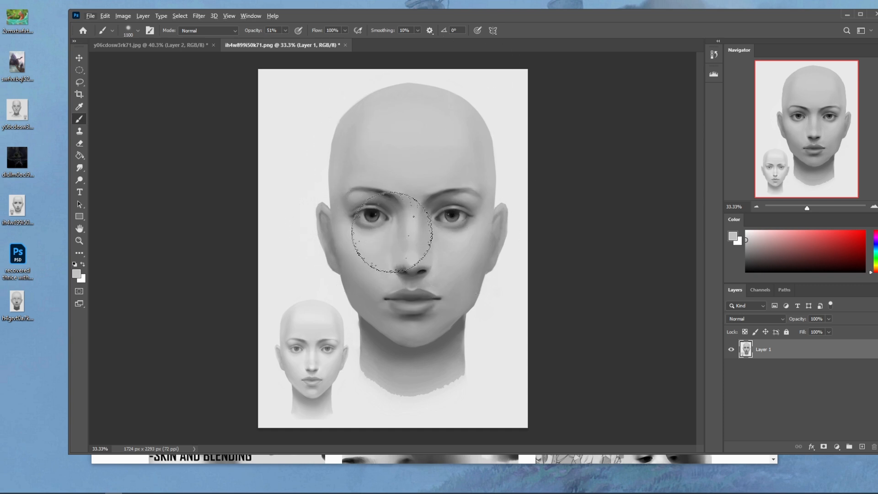
- Switch to a hard-edged textured brush at size 70 and raise its opacity to 100%
right_click(479, 219)
double_click(506, 356)
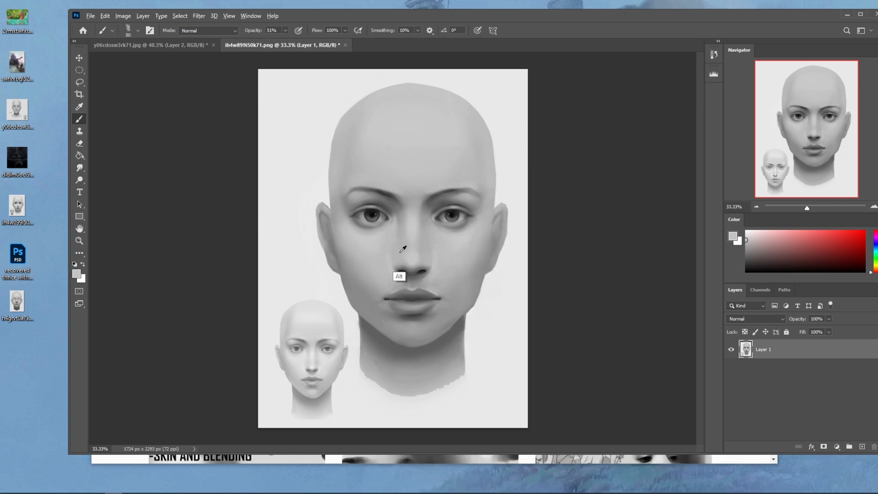
left_click(230, 30)
left_click(227, 39)
left_click(285, 30)
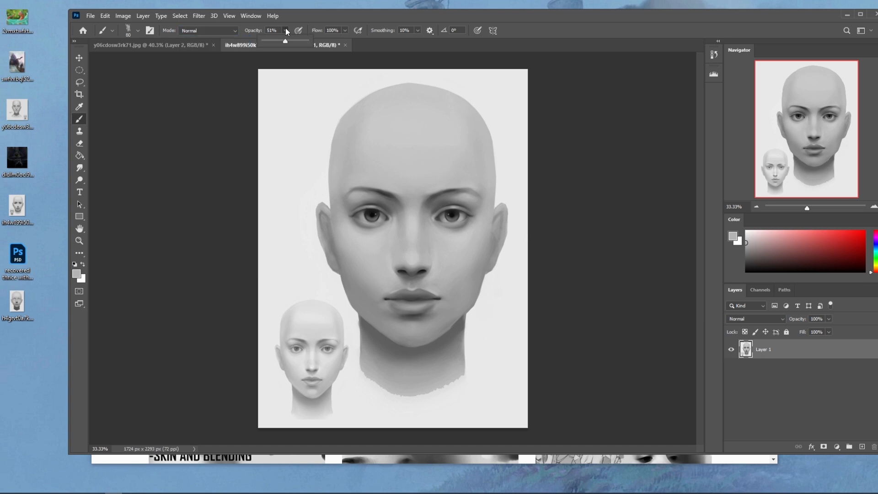
key("bracketleft")
- Paint a flat light plane down the nose bridge and define its sides with sampled greys
left_click(433, 268, "alt")
left_click(409, 257, "alt")
key("bracketleft")
key("bracketright")
left_click(440, 239, "alt")
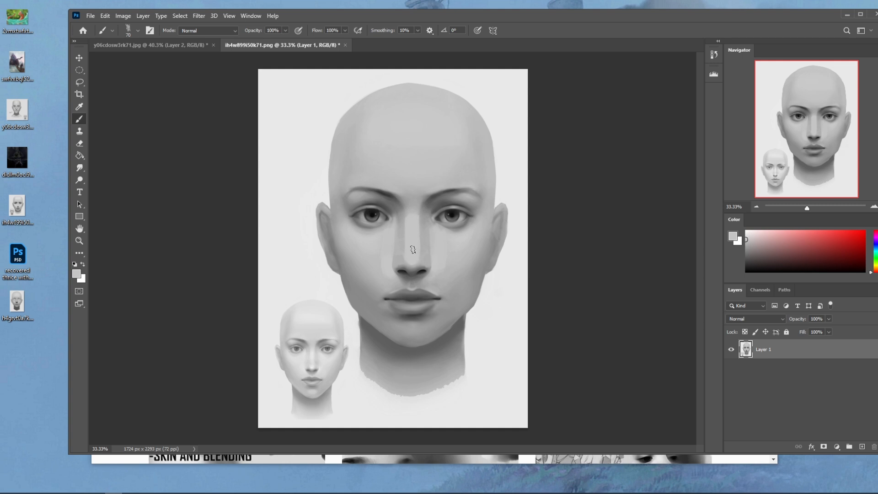
left_click(413, 220, "alt")
left_click(430, 264, "alt")
- Keep the brush in Normal mode, set it to size 80 and 71% opacity, and repaint the side of the nose bridge
left_click(208, 30)
left_click(201, 76)
left_click(416, 261, "alt")
left_click(208, 31)
left_click(192, 31)
left_click(440, 249, "alt")
key("bracketright")
key("bracketright")
key("bracketright")
key("bracketright")
left_click(285, 30)
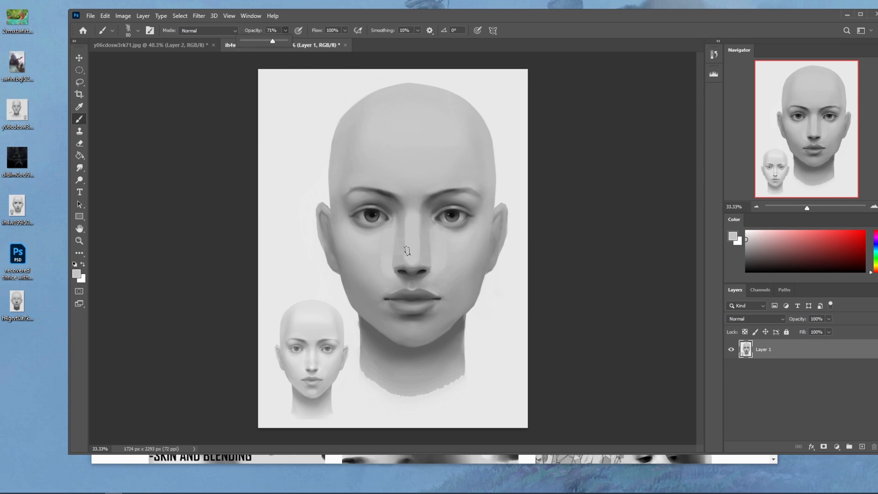
left_click_drag(408, 258, 404, 225)
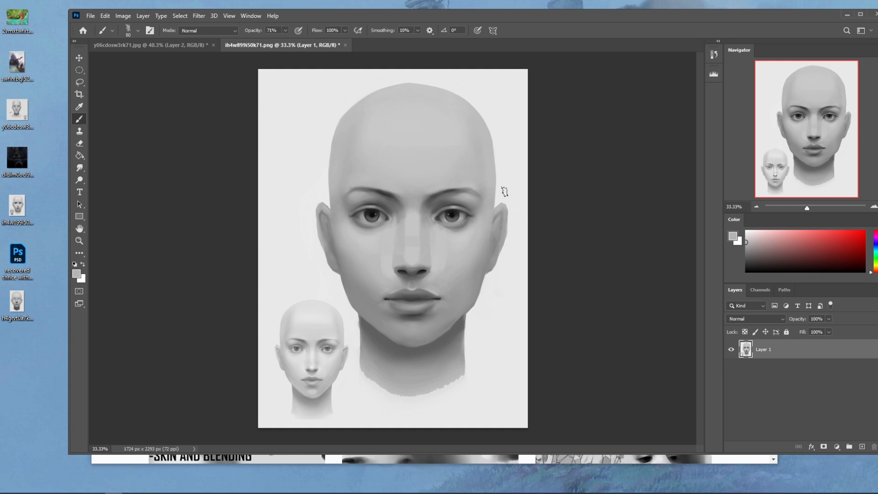
- Paint lighter grey patches on the cheeks around both nostrils
left_click_drag(756, 249, 746, 235)
left_click_drag(387, 260, 388, 257)
key("ctrl+z")
left_click_drag(386, 262, 387, 257)
left_click_drag(435, 259, 435, 271)
left_click(434, 270, "alt")
left_click_drag(439, 270, 439, 277)
left_click(394, 277, "alt")
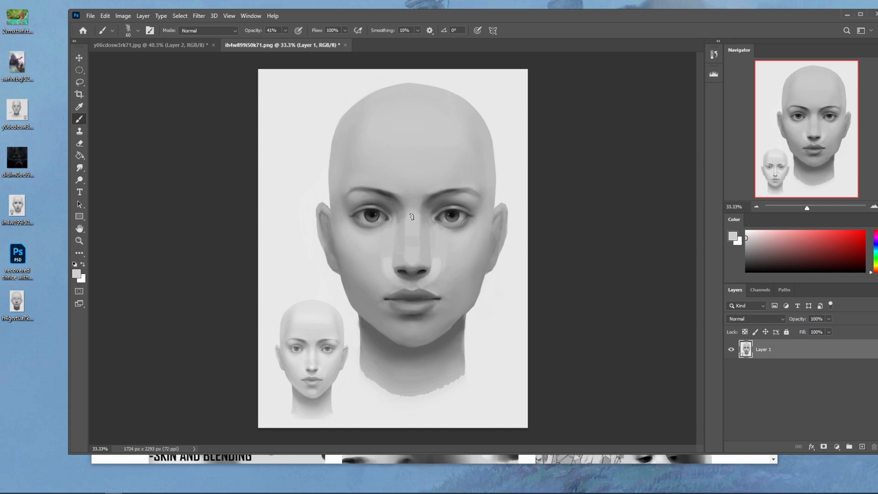
- Blend the patches on the nose and inner cheeks with a size 100 brush and the Smudge tool
key("bracketright")
key("bracketright")
key("bracketright")
key("bracketright")
key("bracketright")
key("bracketright")
key("bracketright")
key("r")
key("b")
left_click(79, 169)
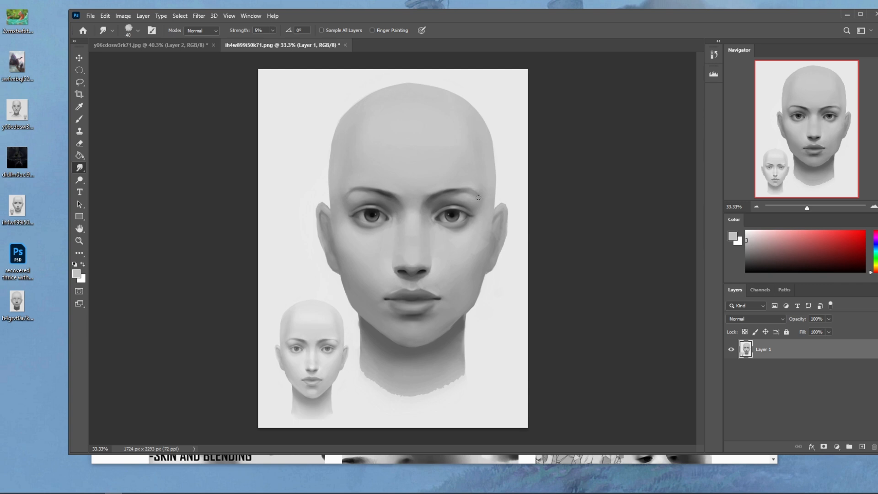
key("b")
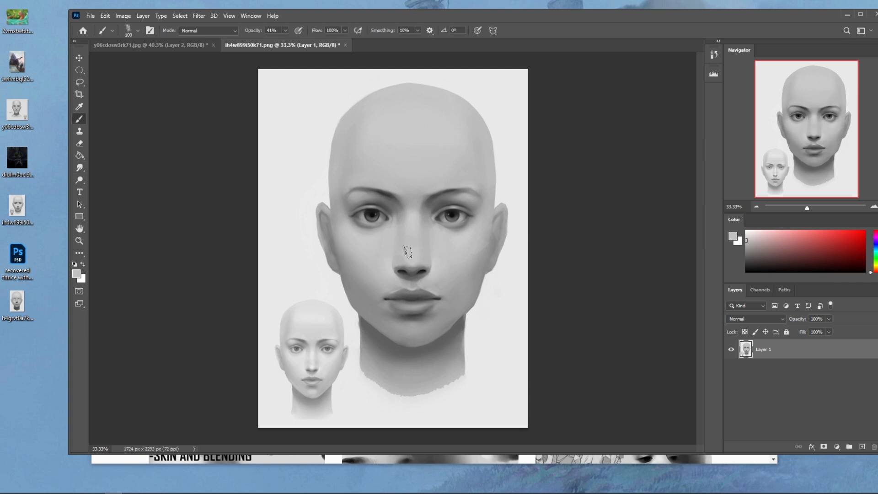
left_click(80, 168)
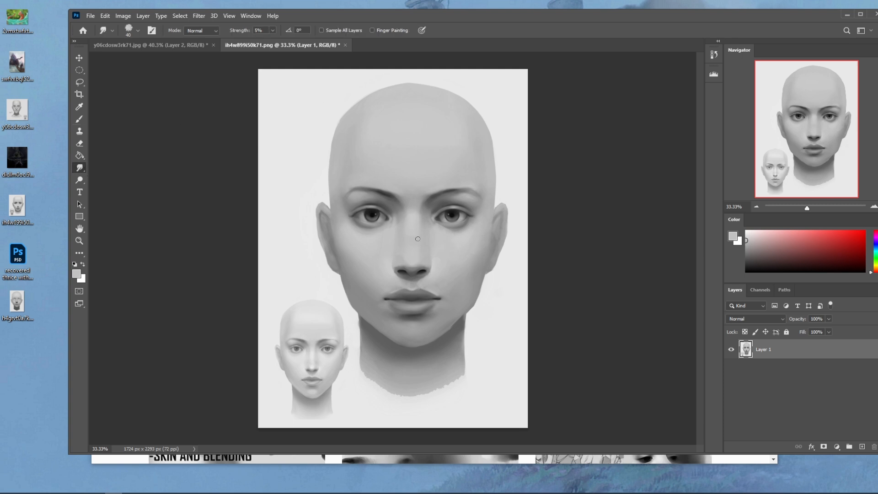
- Paint near-white highlights beside both nostrils with a size 25 brush, undoing the last unwanted stroke
key("b")
left_click(440, 256, "alt")
left_click(745, 233)
key("bracketleft")
key("bracketleft")
key("bracketleft")
key("bracketleft")
key("bracketleft")
mouse_move(435, 259)
left_mouse_down()
mouse_move(433, 269)
mouse_move(389, 260)
mouse_move(433, 273)
left_mouse_up()
key("ctrl+z")
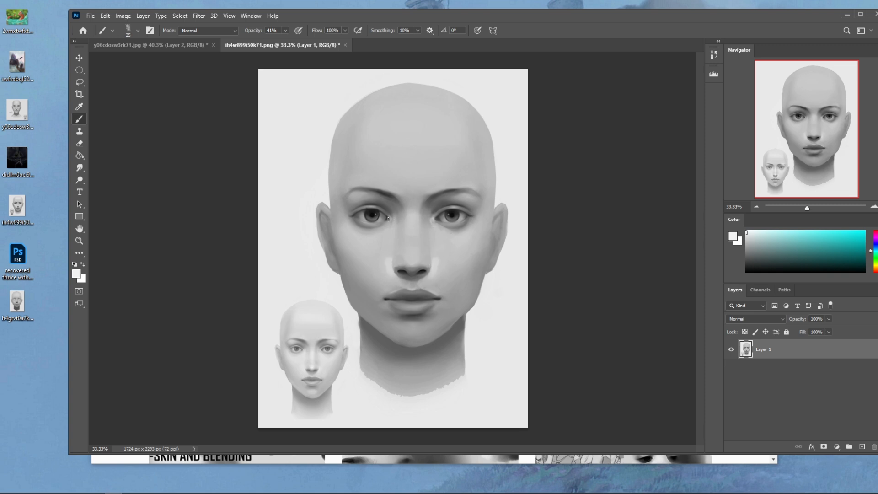
- Paint near-white highlights across the forehead and on both cheeks with a size 175 brush at 41% opacity
key("bracketright")
key("bracketright")
key("bracketright")
key("bracketright")
key("bracketright")
key("bracketright")
key("bracketright")
key("bracketright")
mouse_move(373, 176)
left_mouse_down()
mouse_move(424, 183)
mouse_move(456, 169)
mouse_move(414, 178)
mouse_move(450, 168)
mouse_move(417, 143)
mouse_move(388, 185)
mouse_move(465, 143)
mouse_move(435, 167)
mouse_move(397, 180)
mouse_move(433, 173)
mouse_move(395, 174)
mouse_move(421, 176)
left_mouse_up()
mouse_move(380, 249)
left_mouse_down()
mouse_move(360, 246)
mouse_move(373, 248)
left_mouse_up()
key("ctrl+z")
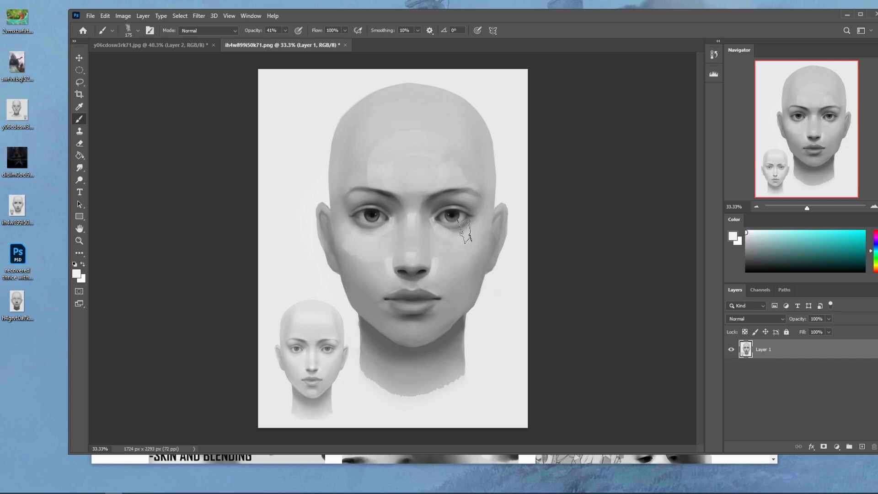
left_click_drag(440, 246, 469, 247)
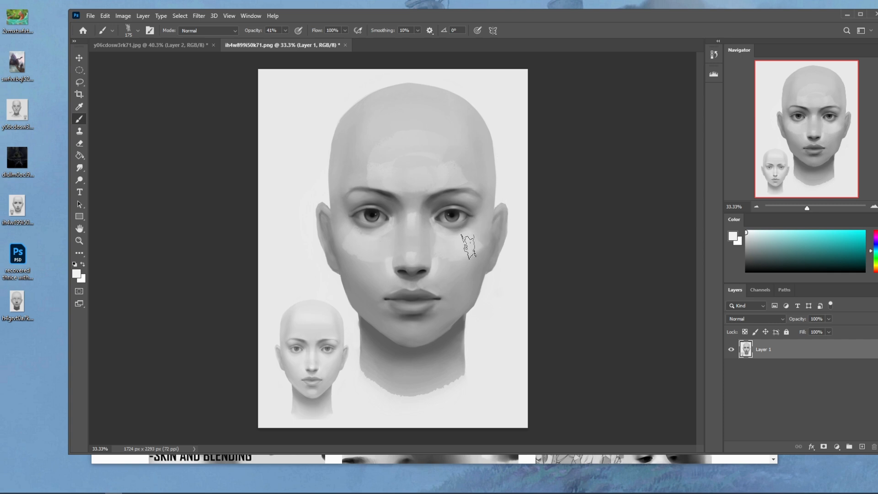
- Paint a light highlight across the chin with a smaller brush
key("bracketleft")
key("bracketleft")
key("bracketleft")
left_click_drag(404, 329, 427, 331)
- Smooth the forehead, cheek and chin highlights into the surrounding skin with the Smudge tool at 5% strength
left_click(79, 168)
key("bracketright")
key("bracketright")
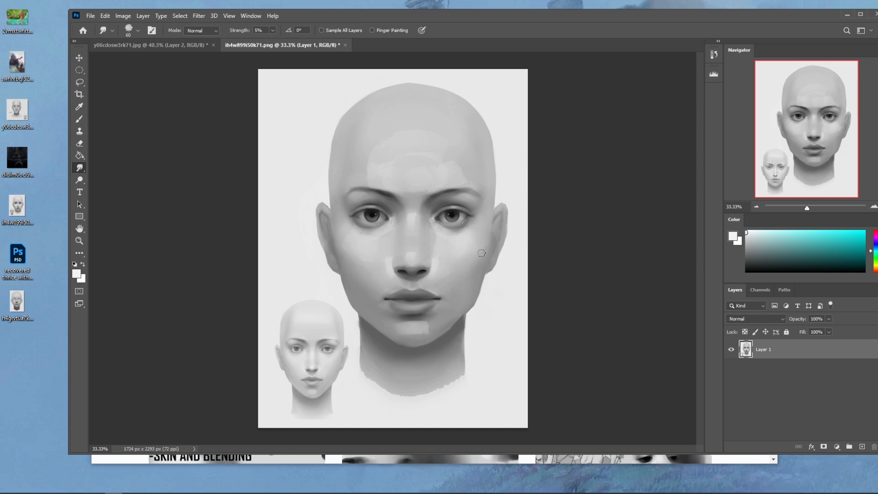
key("bracketleft")
key("bracketleft")
key("bracketright")
key("b")
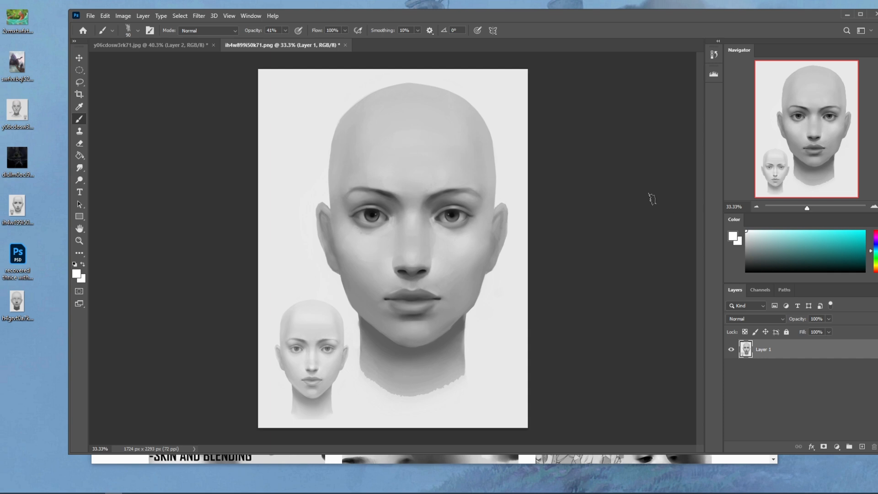
- Refine the shading on the nose bridge and beside the inner eye with a smaller brush and sampled greys
left_click(411, 254)
key("bracketleft")
key("ctrl+z")
left_click(398, 235, "alt")
left_click(399, 219, "alt")
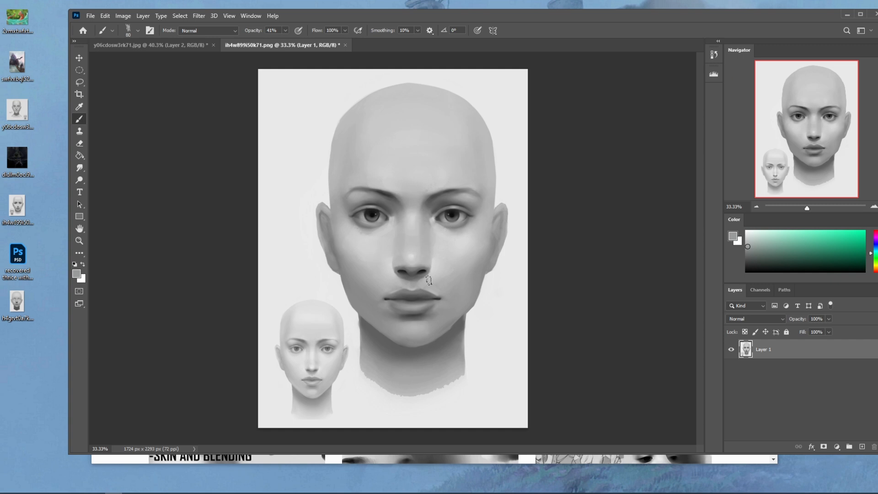
- Restore the opened image from its history snapshot and paste a copy of the whole corrected painting above it as a new layer
key("ctrl+a")
left_click(716, 55)
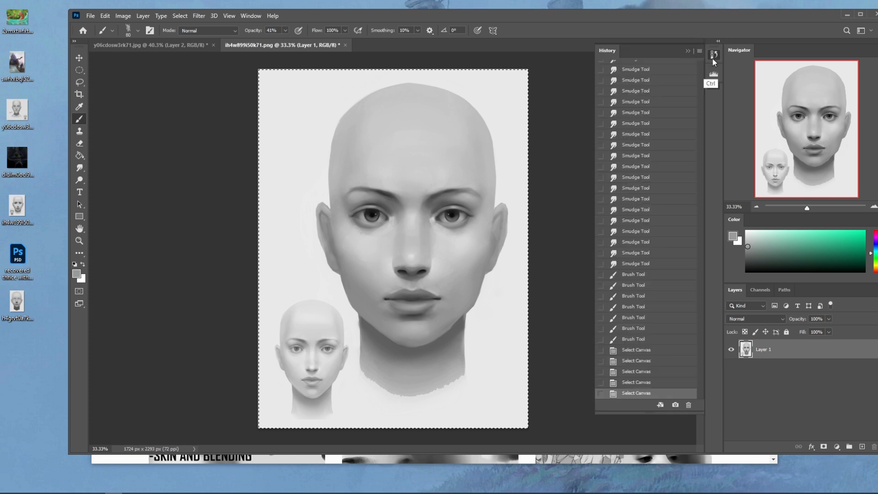
left_click_drag(700, 357, 701, 64)
left_click(667, 73)
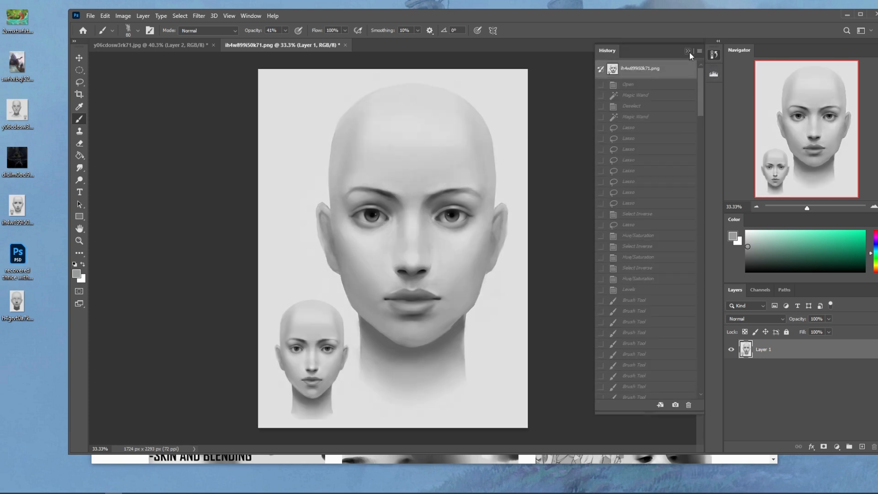
left_click(688, 51)
key("ctrl+z")
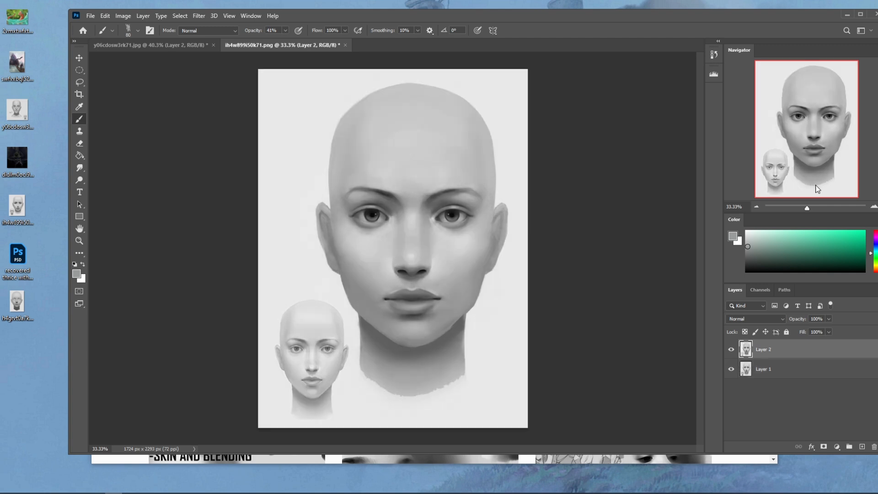
- Toggle the visibility of Layer 2 to compare the corrected head with the original
left_click(730, 350)
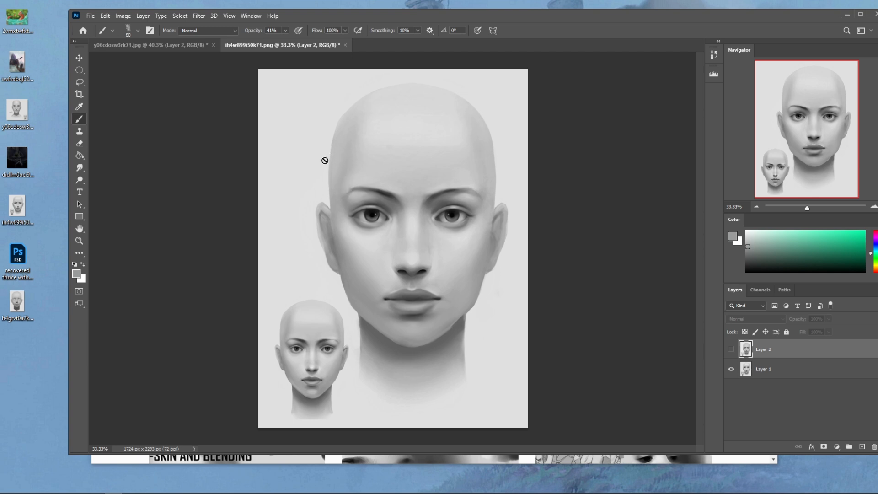
left_click(730, 350)
left_click(730, 351)
left_click(730, 351)
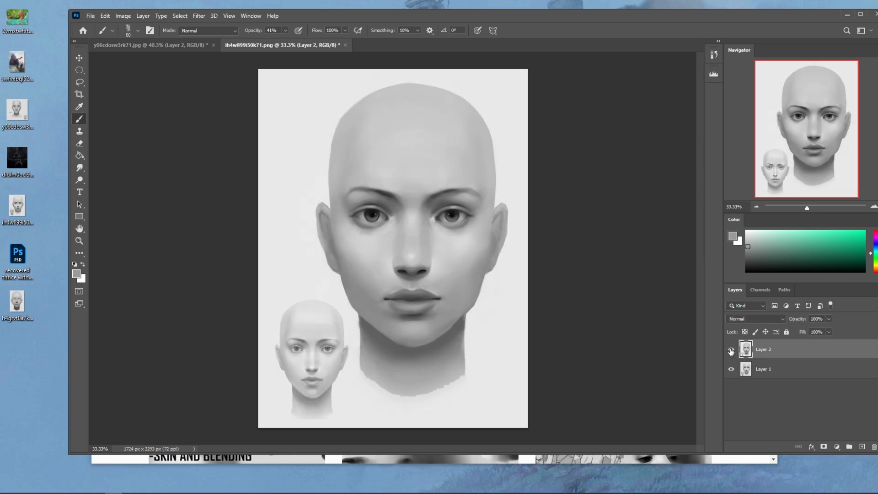
- Paint a broad white glow across the forehead with a soft round brush at size 1400 and 41% opacity
left_click(746, 232)
right_click(444, 228)
left_click(487, 297)
left_click(608, 134)
key("bracketright")
key("bracketright")
key("bracketright")
key("bracketright")
mouse_move(384, 169)
left_mouse_down()
mouse_move(392, 157)
mouse_move(445, 161)
mouse_move(449, 174)
mouse_move(412, 149)
left_mouse_up()
key("bracketright")
key("bracketright")
key("bracketright")
key("bracketright")
key("bracketright")
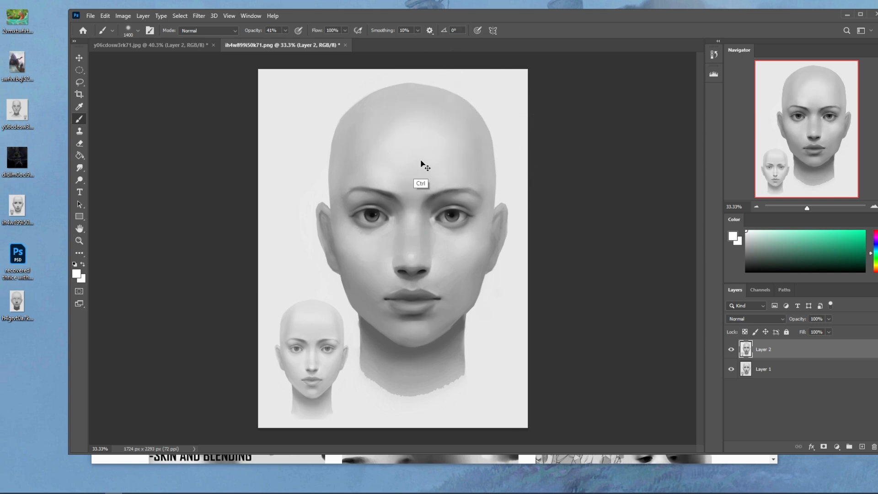
key("ctrl+z")
left_click_drag(475, 162, 334, 175)
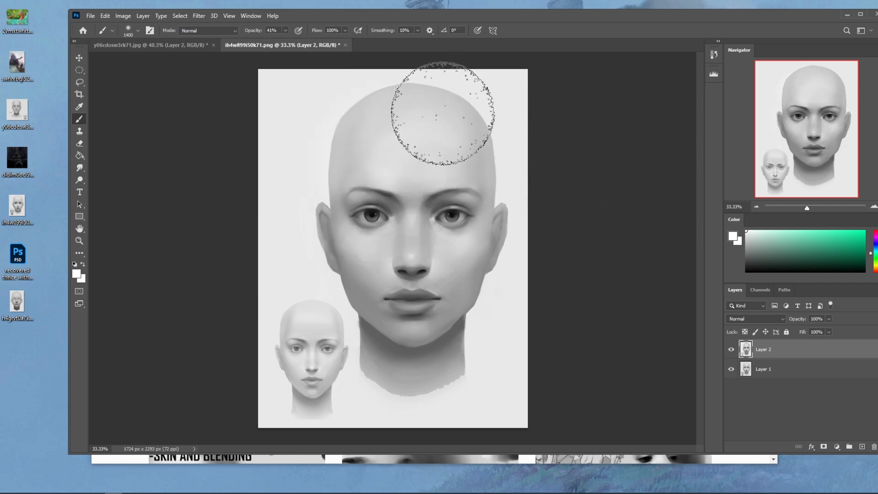
key("ctrl+minus")
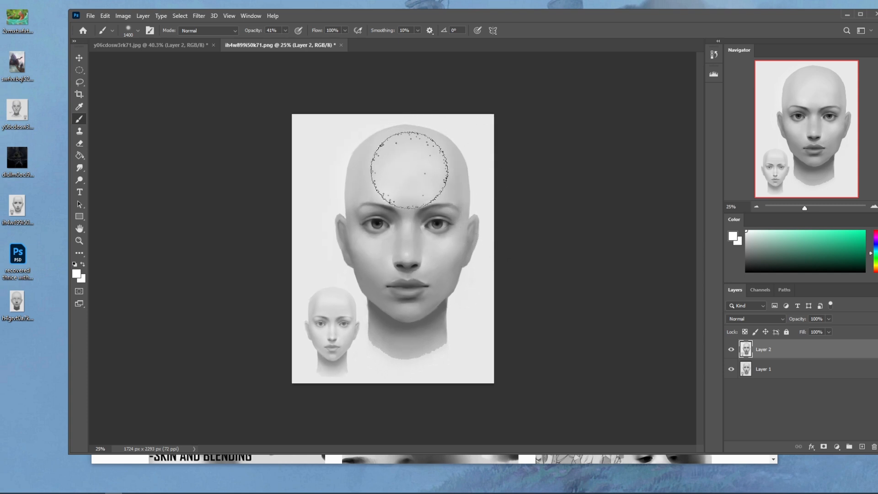
- Hide and show Layer 2 repeatedly to check the brightened forehead against the original head
left_click(732, 350)
left_click(732, 351)
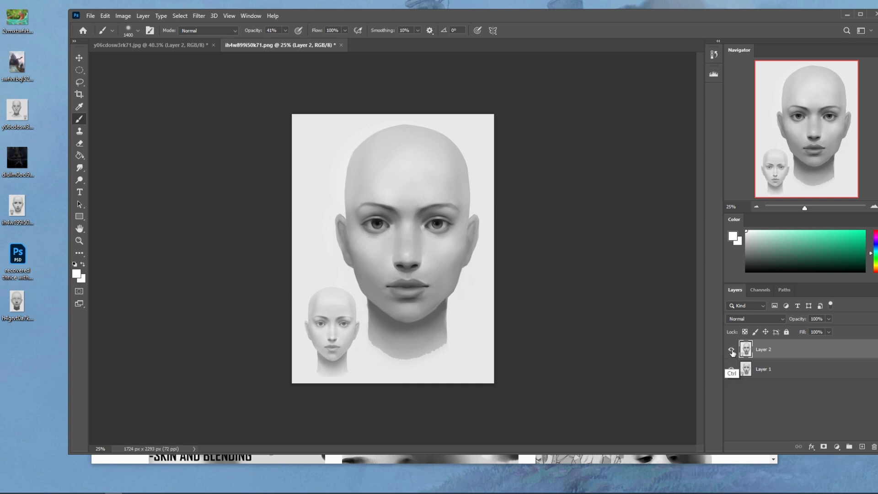
left_click(731, 350)
left_click(730, 350)
left_click(731, 351)
left_click(731, 351)
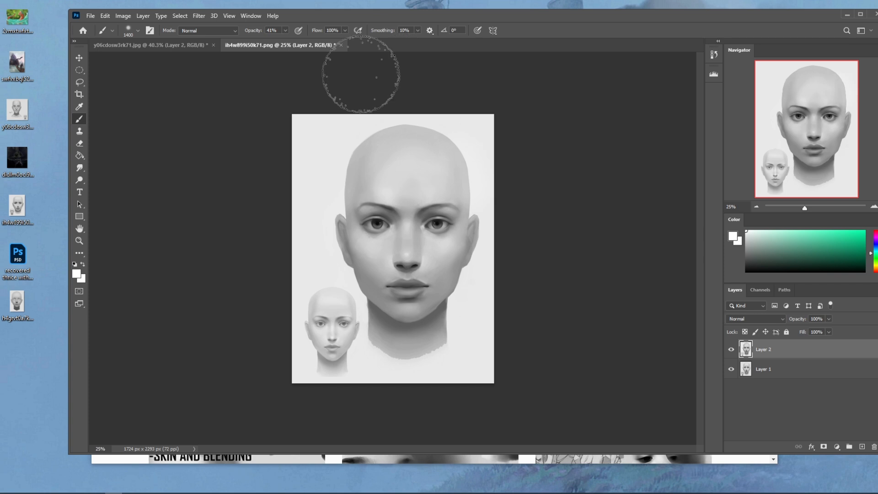
mouse_move(374, 159)
left_mouse_down()
mouse_move(345, 200)
mouse_move(350, 169)
mouse_move(414, 130)
mouse_move(494, 163)
left_mouse_up()
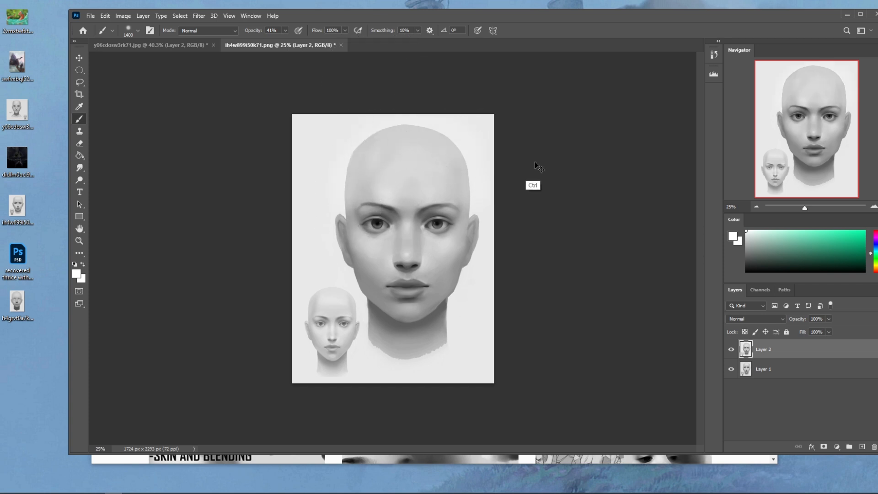
key("ctrl+z")
key("ctrl+z")
- Lighten the forehead and upper skull with a sampled near-white using the size 1400 soft brush at 41% opacity
left_click(481, 157, "alt")
mouse_move(391, 142)
left_mouse_down()
mouse_move(355, 177)
mouse_move(336, 181)
left_mouse_up()
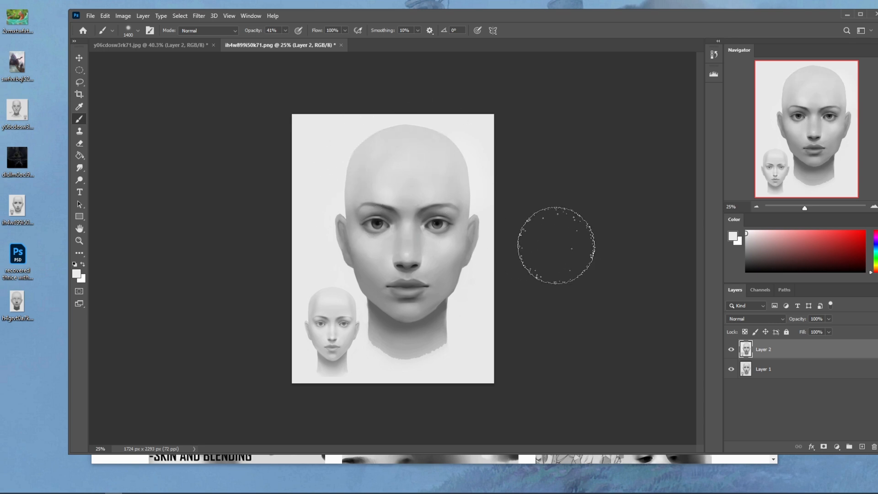
left_click(79, 168)
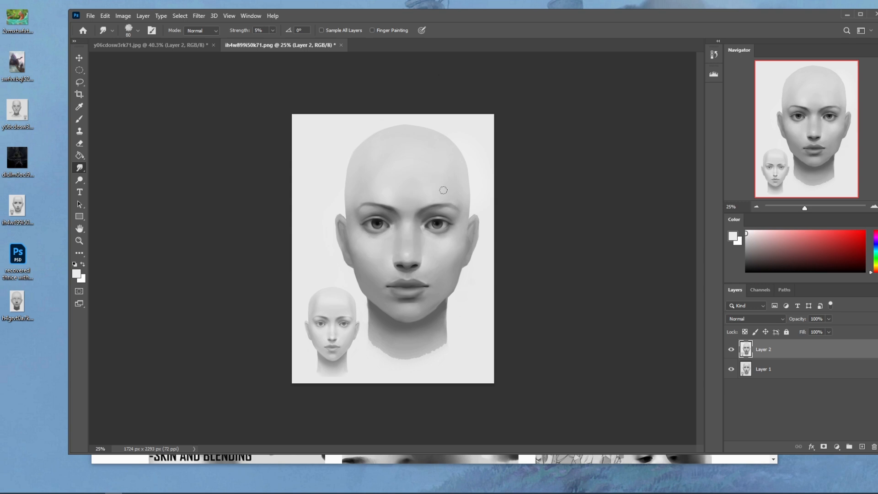
key("b")
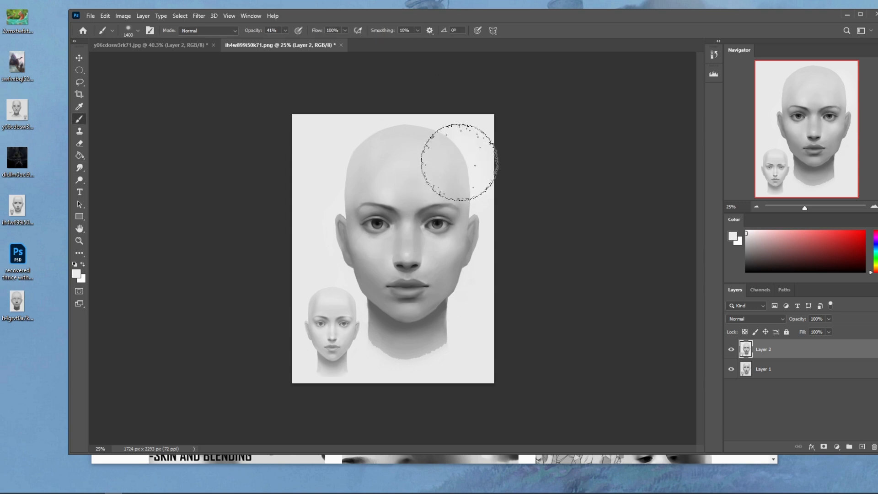
- Touch up the forehead with the textured brush and a sampled light grey, and blend with the Smudge tool at 5% strength
right_click(453, 168)
double_click(514, 358)
left_click(439, 193, "alt")
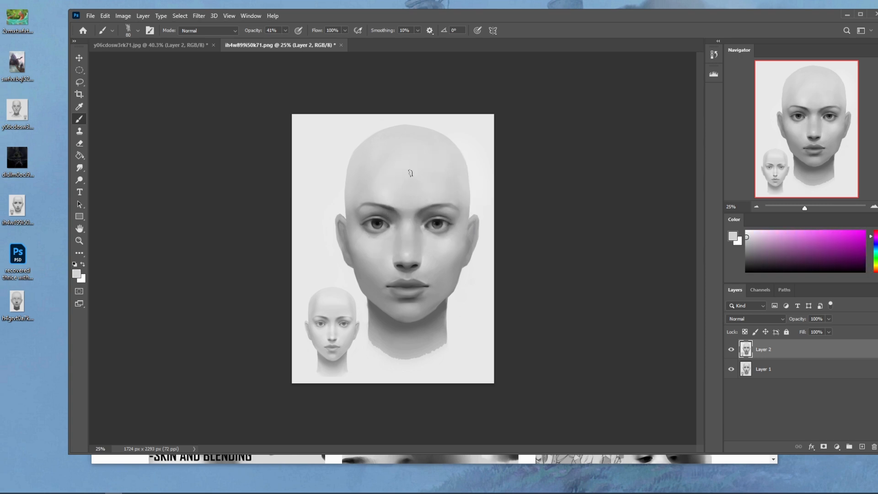
left_click(79, 167)
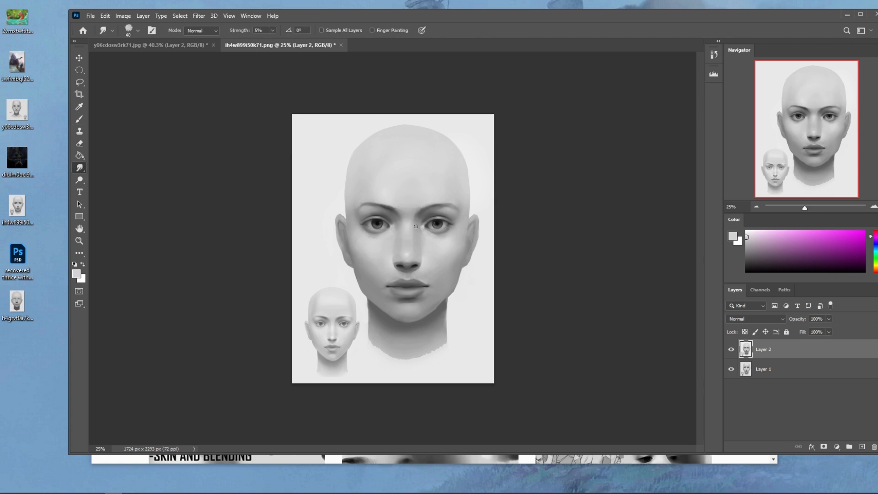
- Compare the finished corrections on Layer 2 with the original head by switching the layer off and on
left_click(731, 352)
left_click(731, 352)
left_click(731, 351)
left_click(731, 350)
left_click(731, 351)
left_click(732, 351)
left_click(732, 351)
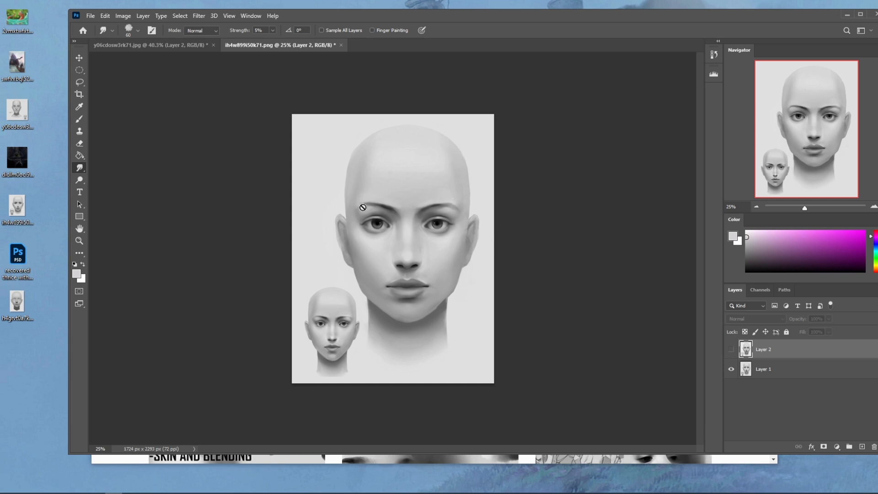
left_click(731, 350)
left_click(731, 350)
left_click(731, 350)
left_click(730, 350)
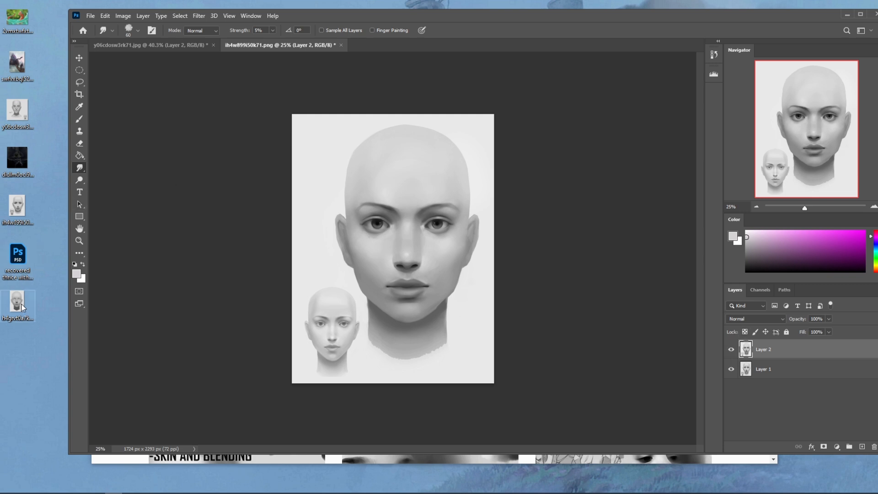
- Open h4grvt0a7kk71.jpg as a new document and show Layer 1 in y06cdosw3rk71.jpg
left_click_drag(18, 305, 418, 51)
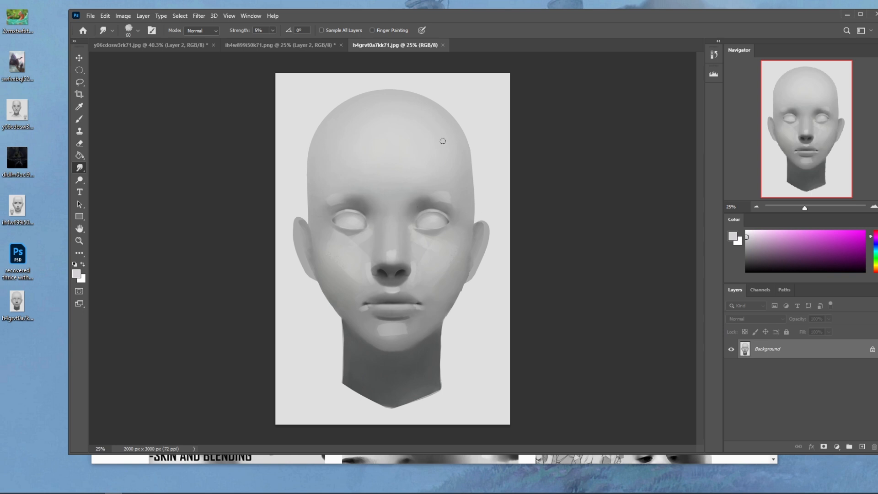
left_click(172, 43)
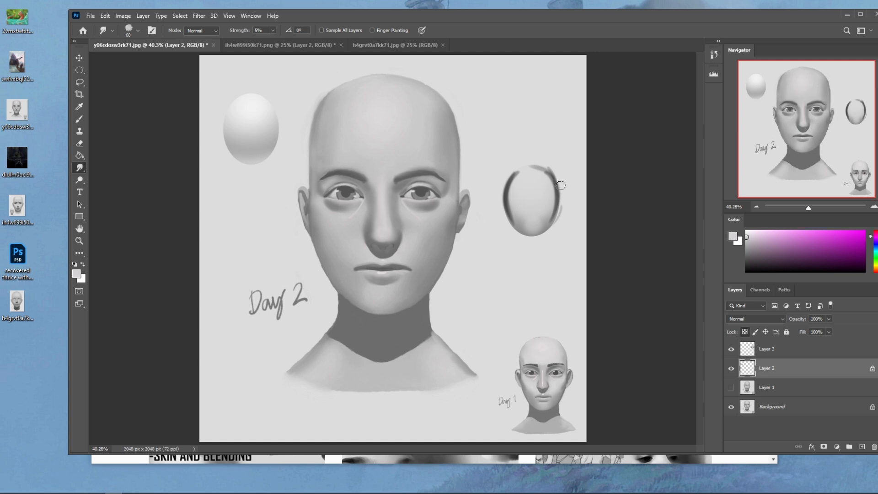
left_click(731, 387)
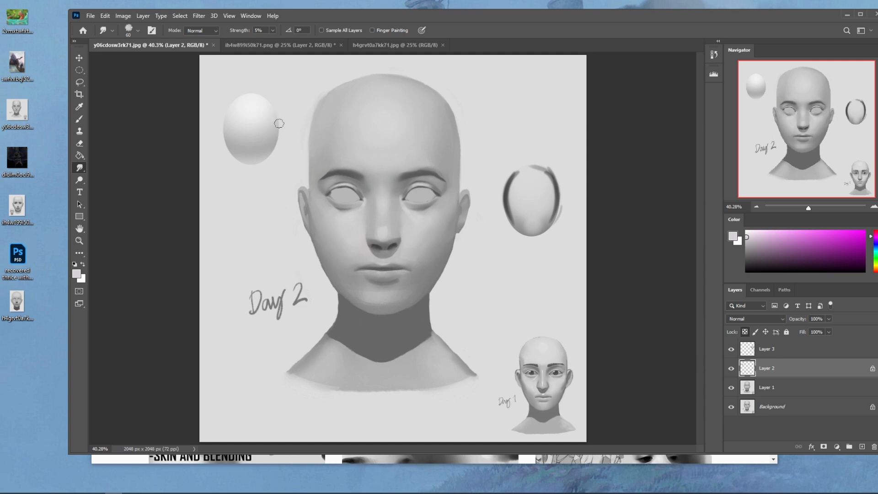
- In ih4w899i50k71.png, examine the value and feature differences between the original and corrected heads by toggling Layer 2
left_click(292, 44)
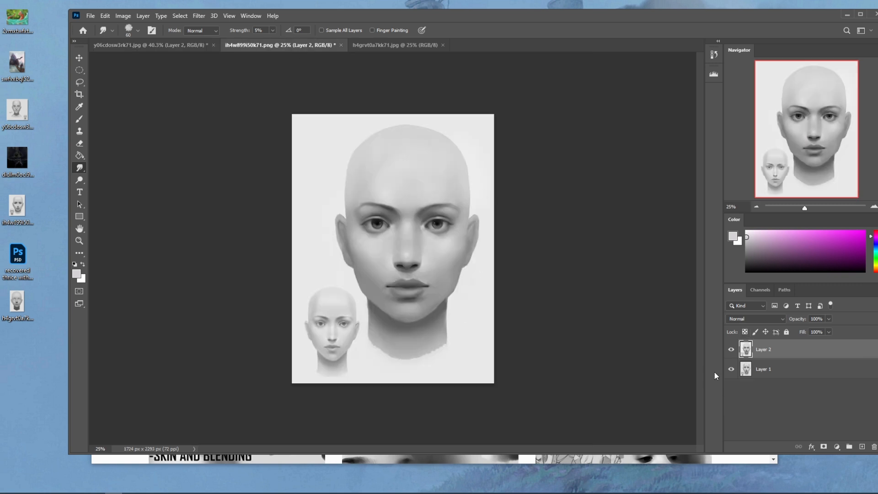
left_click(731, 350)
left_click(731, 349)
left_click(731, 349)
left_click(731, 351)
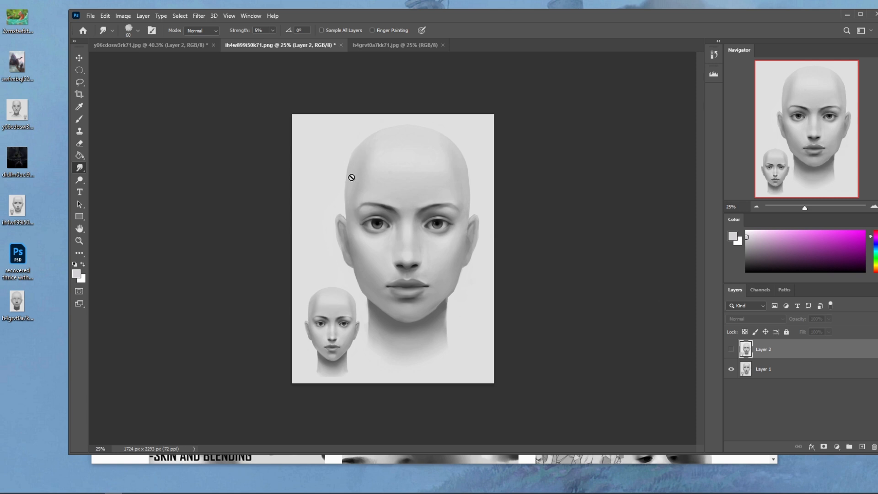
left_click(731, 350)
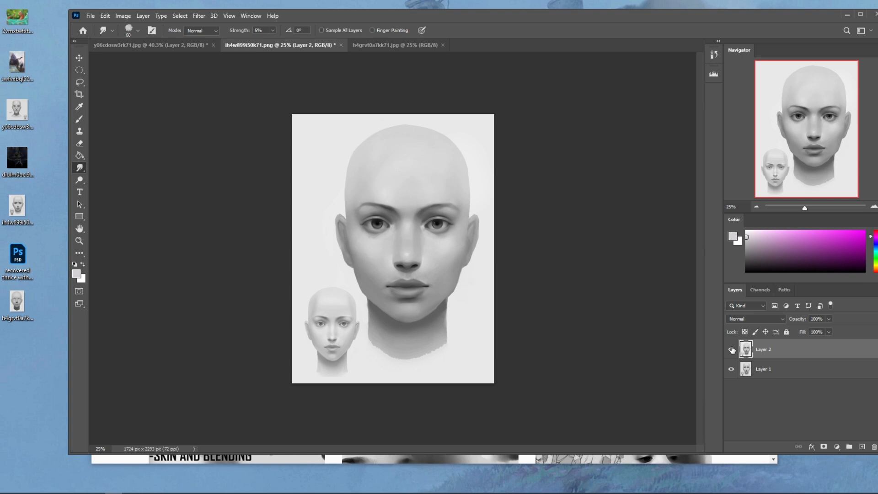
left_click(731, 350)
left_click(732, 349)
left_click(731, 350)
left_click(731, 350)
left_click(732, 351)
left_click(732, 351)
left_click(731, 350)
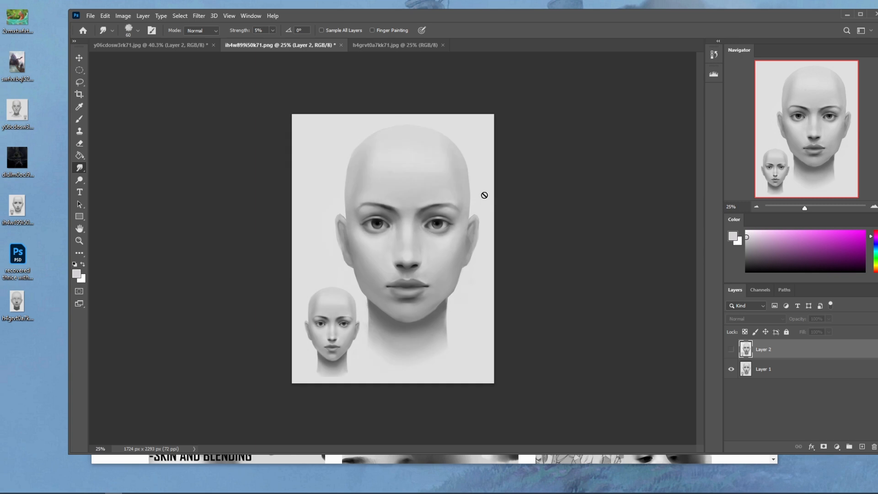
left_click(731, 350)
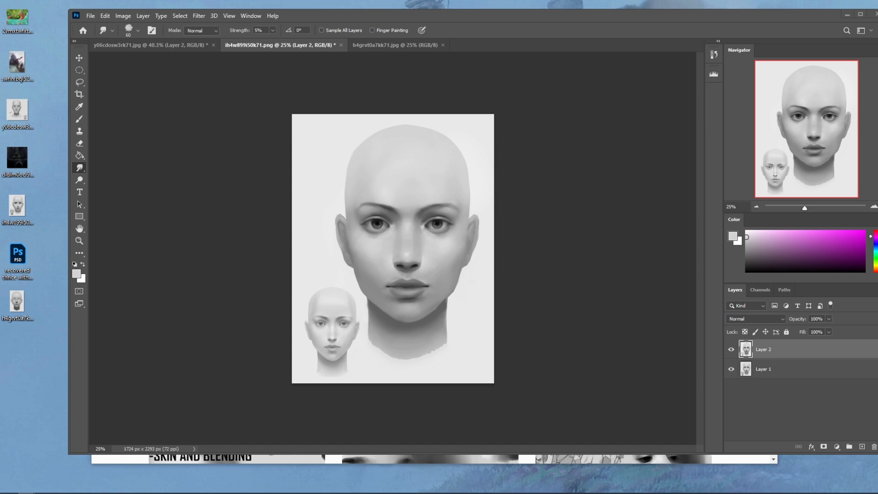
- Switch to the browser, merge the istebrak.com tab into the main window and open its linked Reddit community
left_click_drag(877, 2, 429, 54)
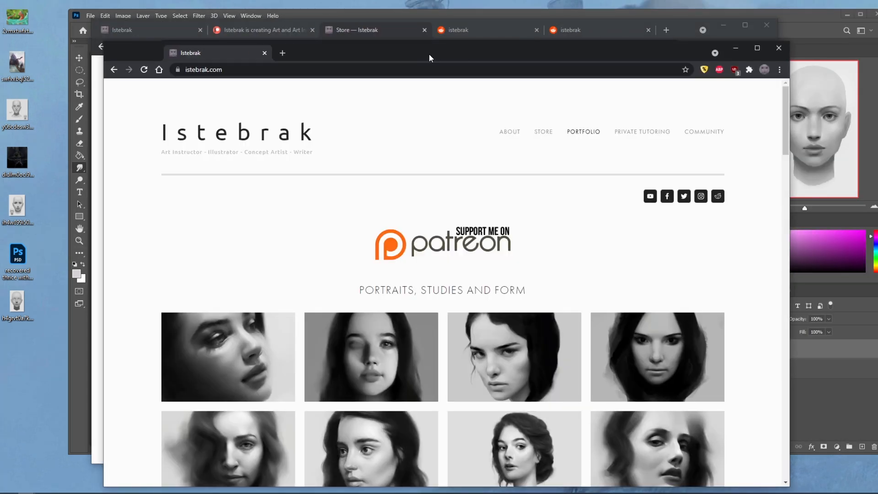
left_click_drag(192, 53, 215, 30)
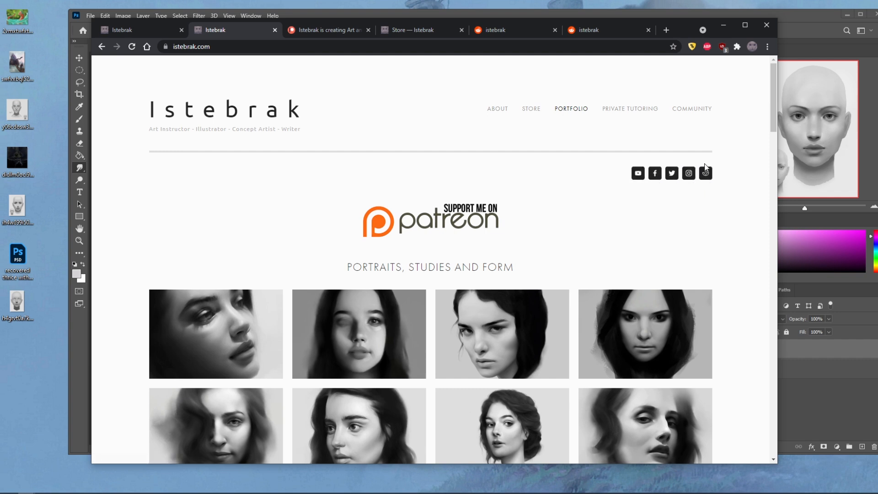
left_click(705, 173)
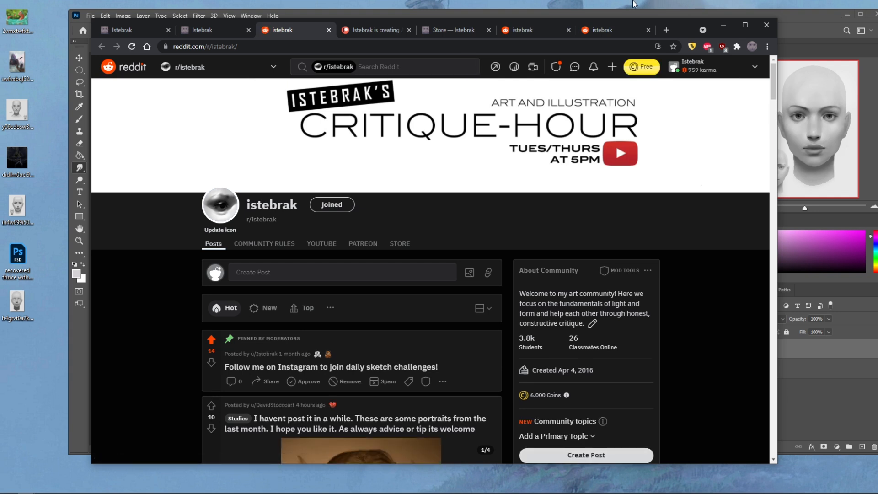
- Look through the 14-day challenge questions on istebrak.com's Community page and return to the r/istebrak page
left_click(204, 30)
left_click(689, 109)
scroll(704, 196, "down", 7)
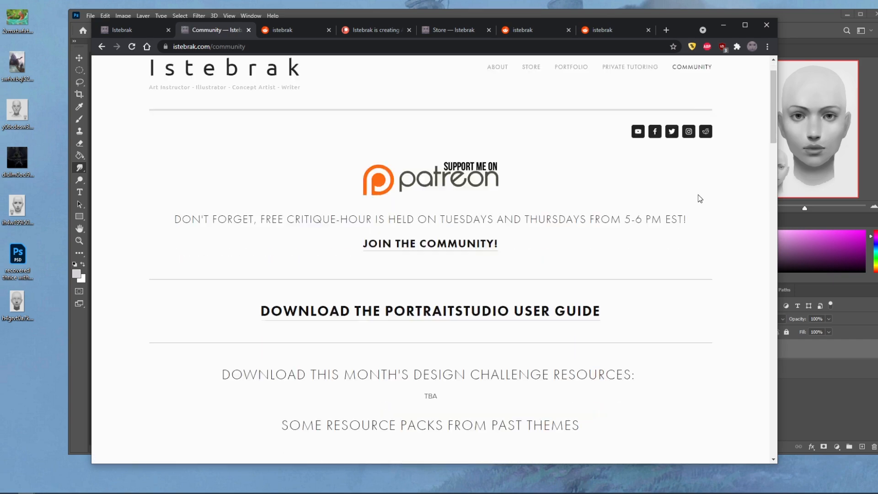
scroll(715, 204, "down", 20)
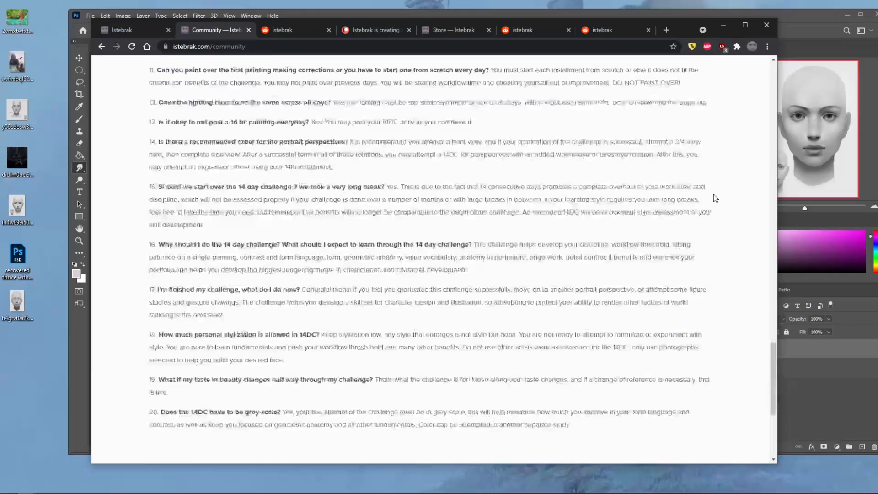
scroll(540, 160, "up", 10)
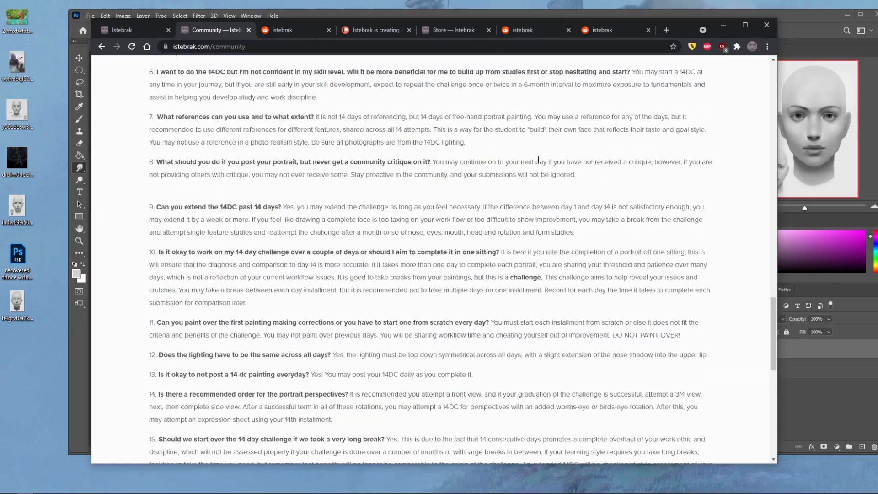
scroll(518, 156, "up", 15)
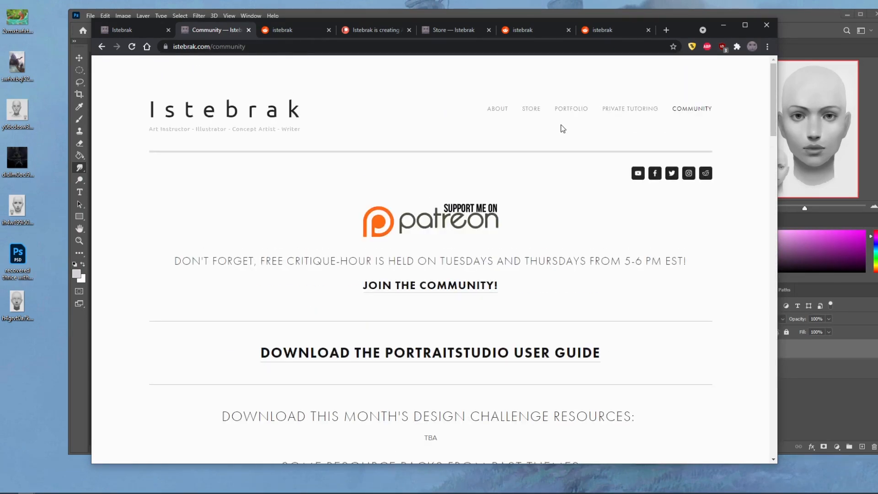
left_click(304, 30)
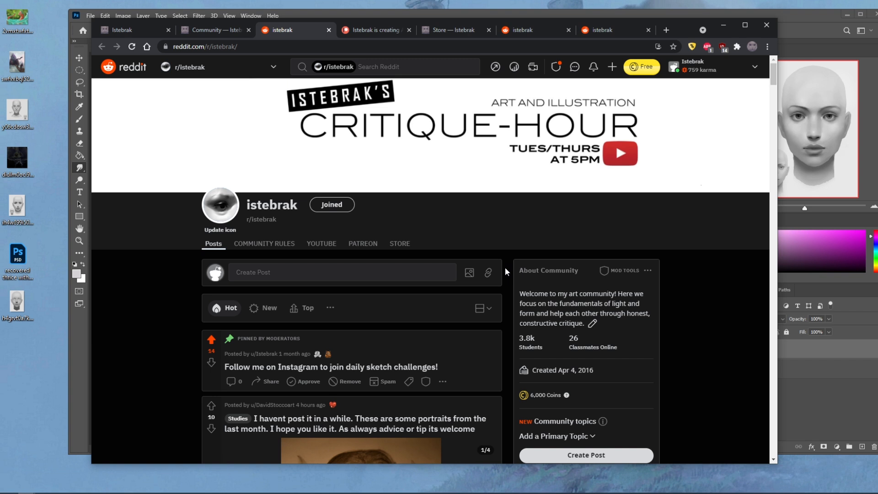
left_click(538, 1)
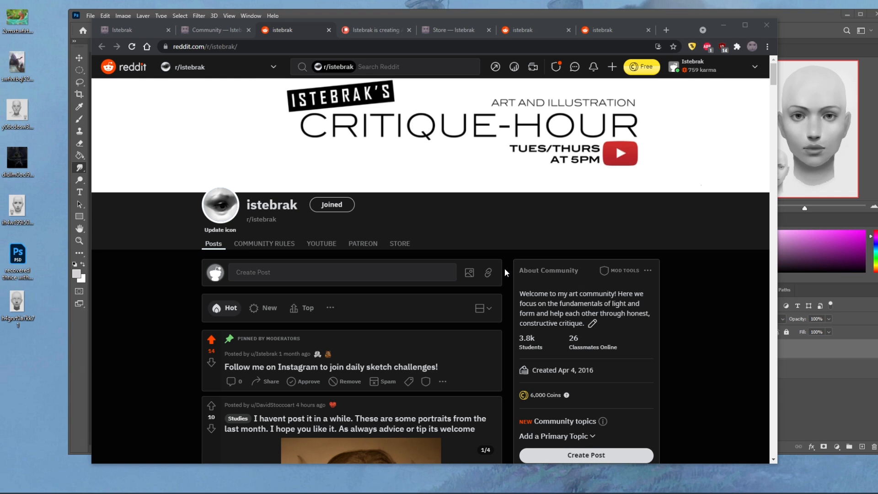
- Switch from the istebrak.com portfolio to the Patreon page and look through its membership levels from Watcher to Apprentice
left_click(158, 31)
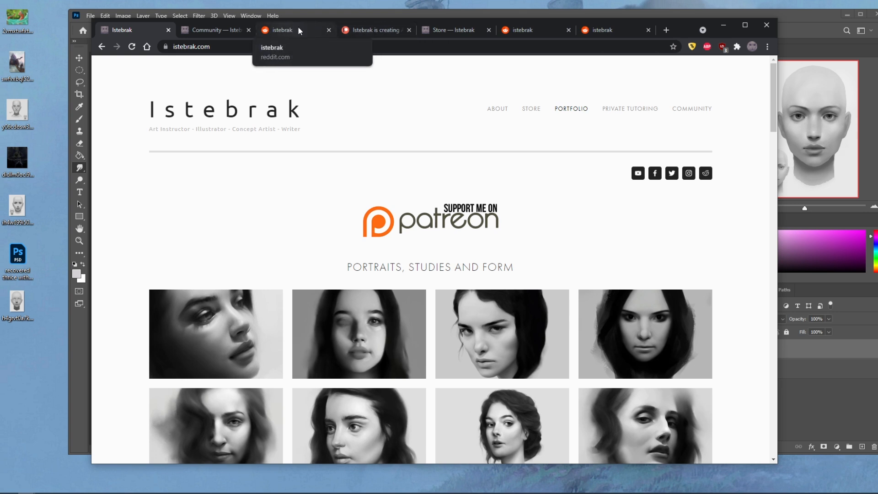
left_click(355, 31)
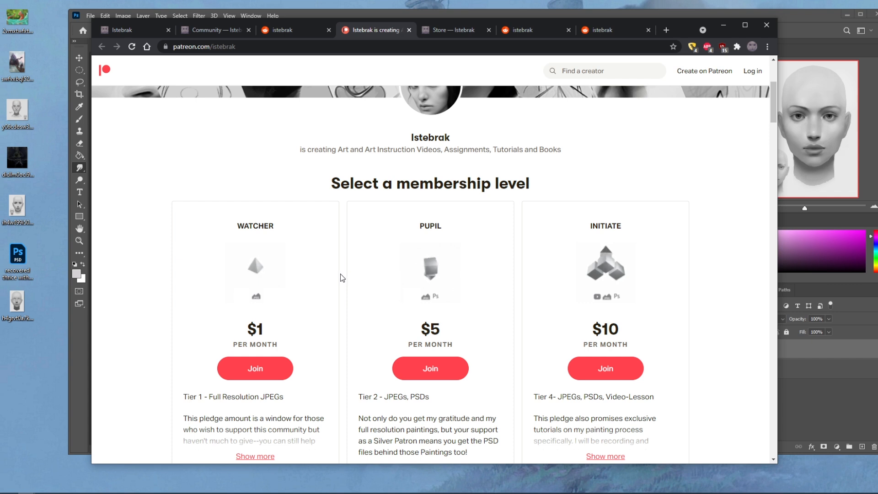
scroll(343, 276, "down", 3)
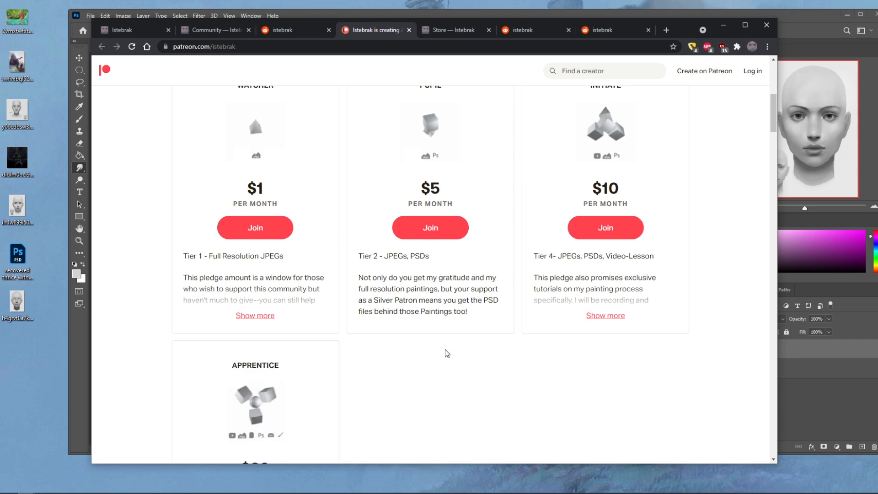
scroll(453, 353, "down", 2)
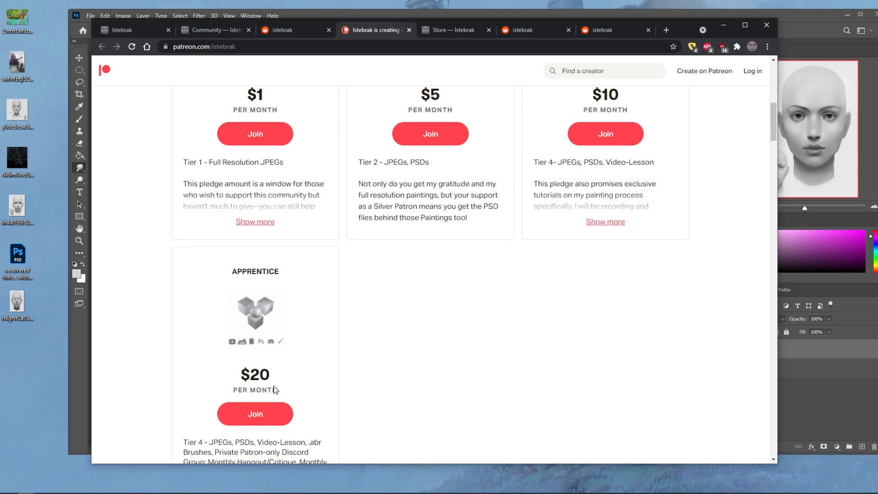
scroll(514, 344, "up", 9)
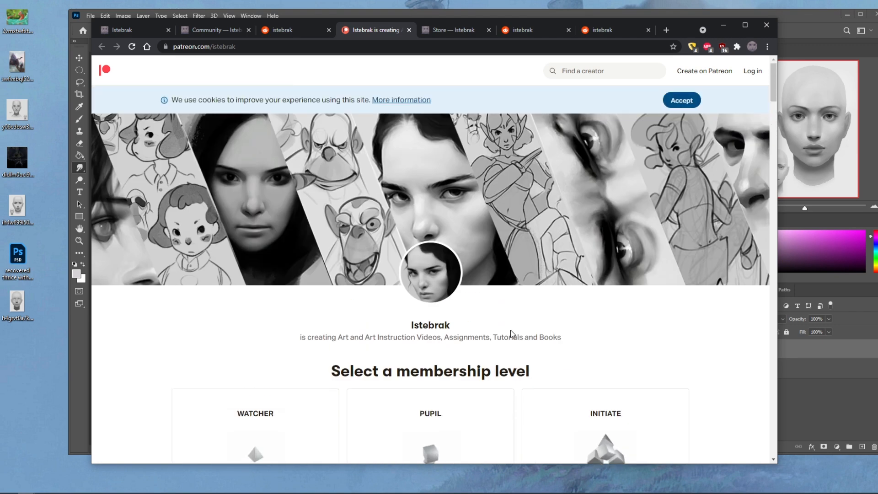
- Open the desktop file "recovered thrice with a side of fish.psd" in Photoshop and bring up the system calendar
left_click(17, 261)
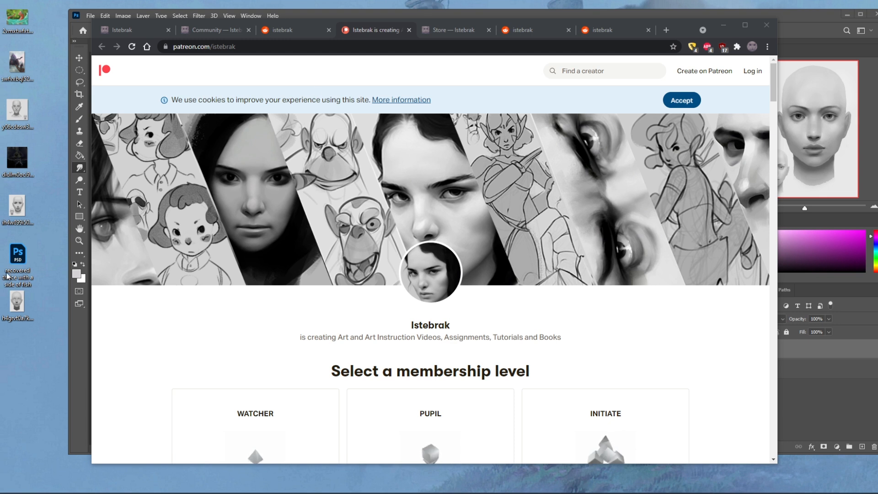
left_click(81, 352)
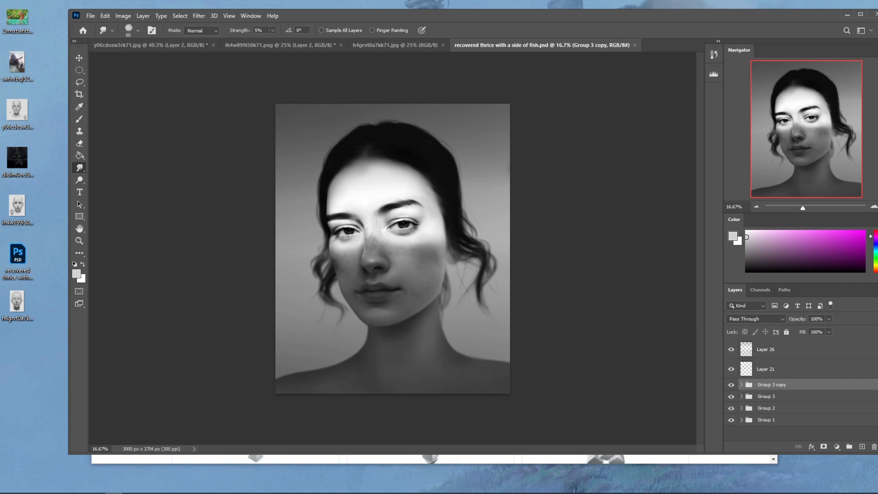
left_click(858, 491)
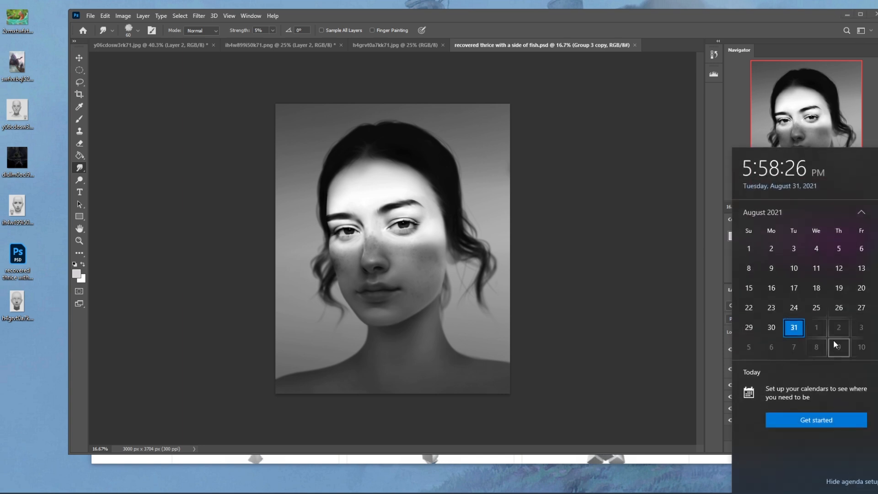